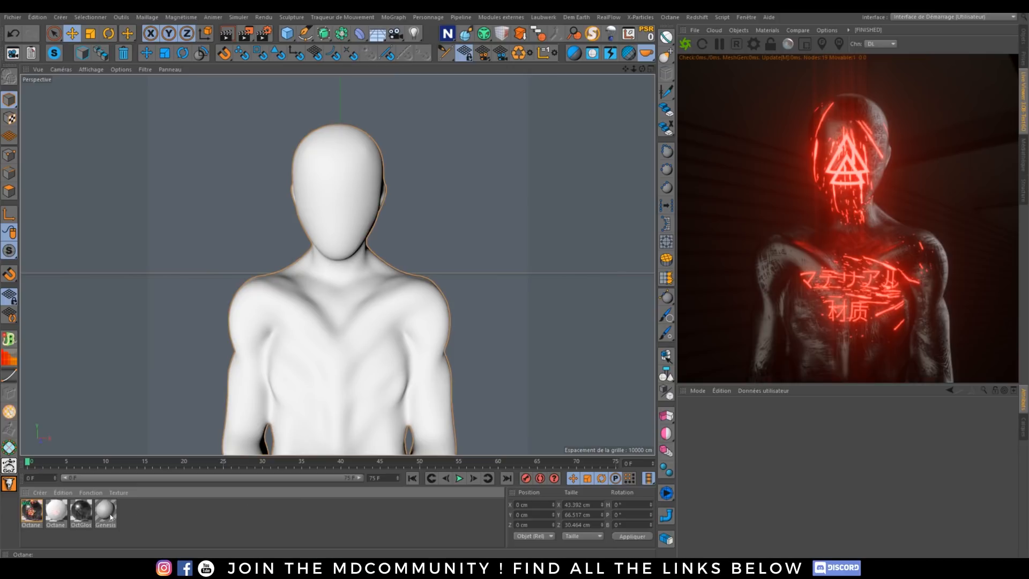
# Step: Create a new Octane Material and set its material type to Metal
pyautogui.click(40, 493)
pyautogui.moveTo(92, 411)
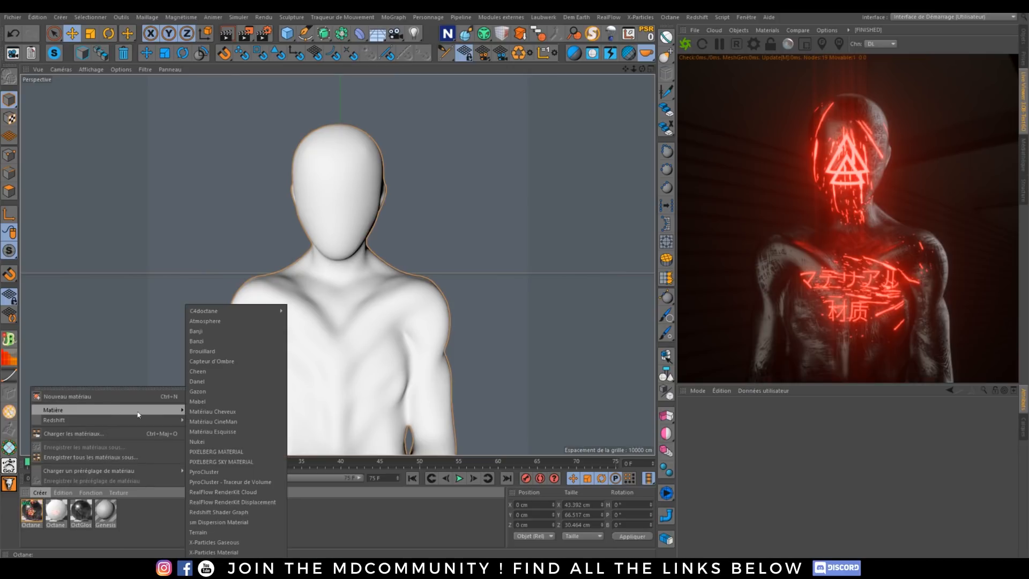
pyautogui.moveTo(251, 311)
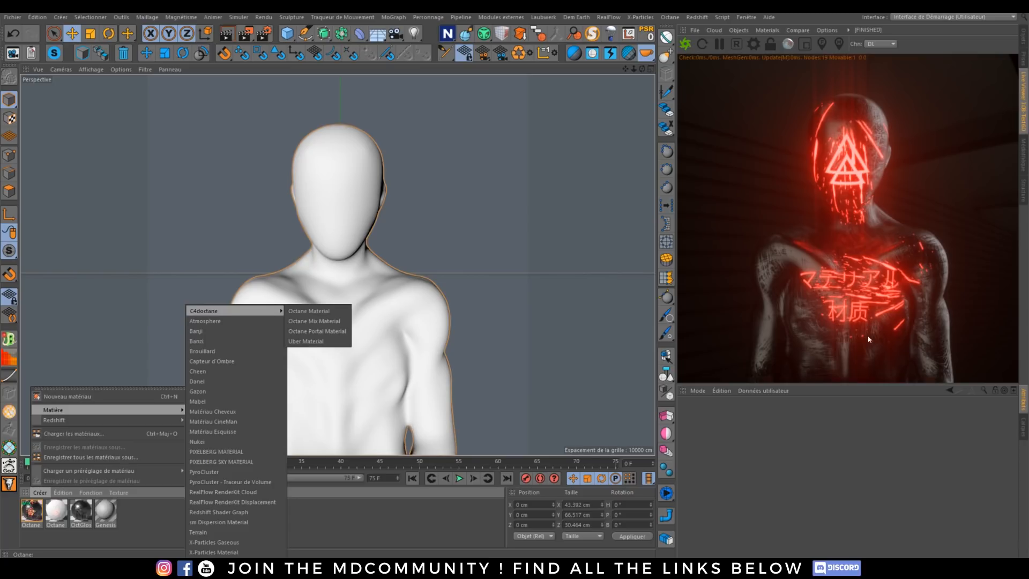
pyautogui.click(307, 312)
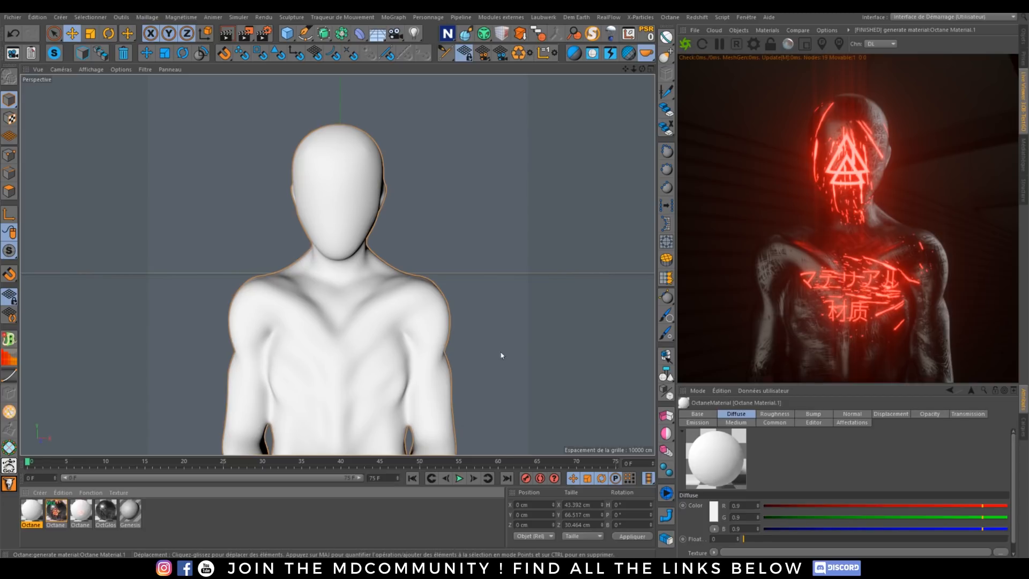
pyautogui.doubleClick(32, 510)
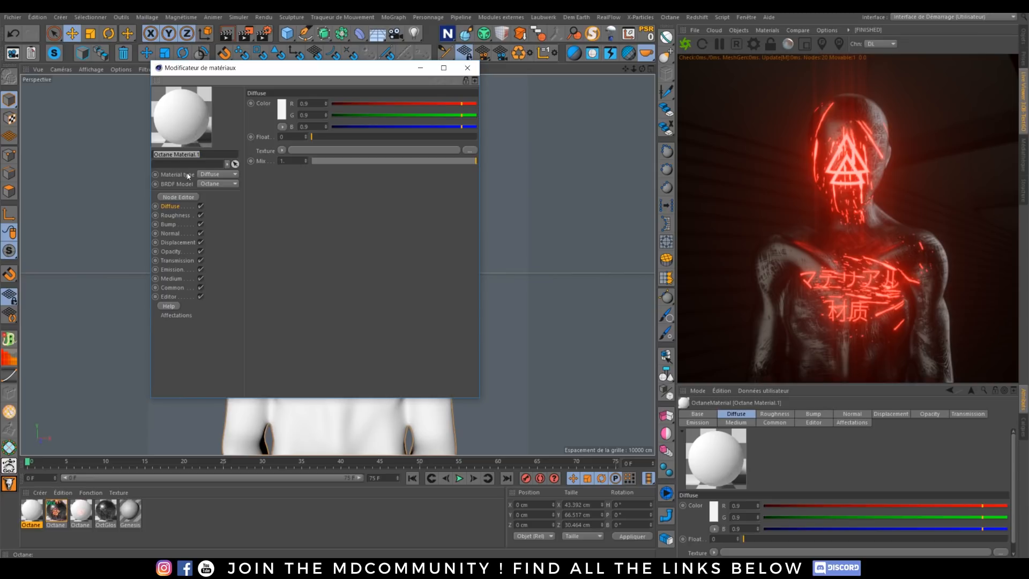
pyautogui.click(212, 175)
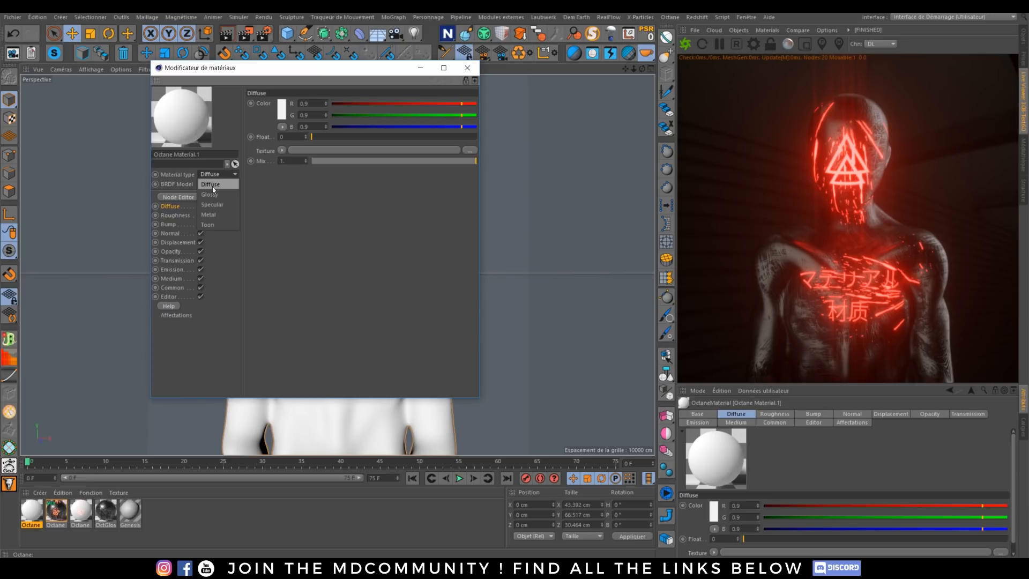
pyautogui.click(213, 214)
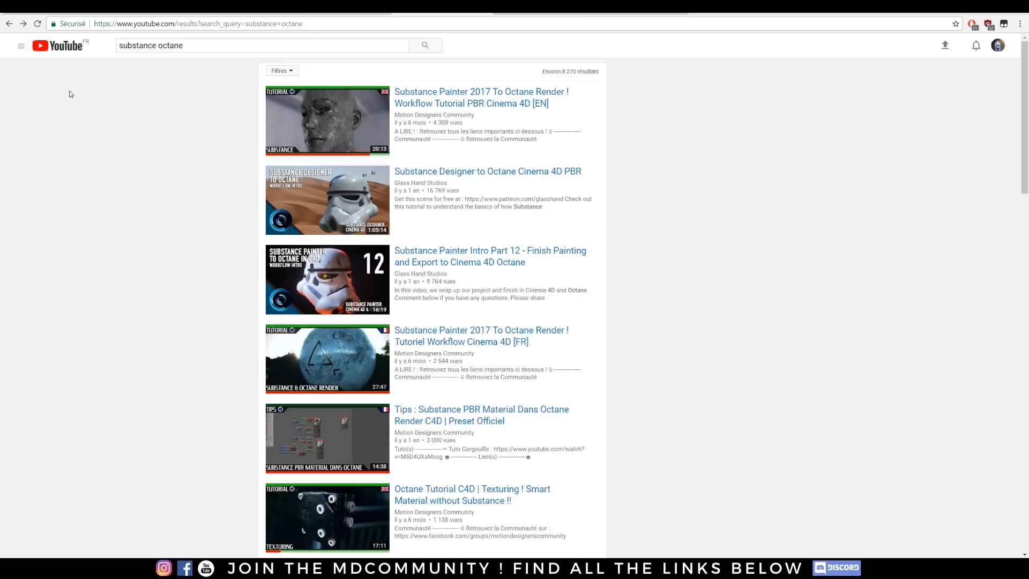
# Step: Switch to the [EN] Motion Designers Community Facebook group and browse the work and questions shared in its feed
pyautogui.click(129, 8)
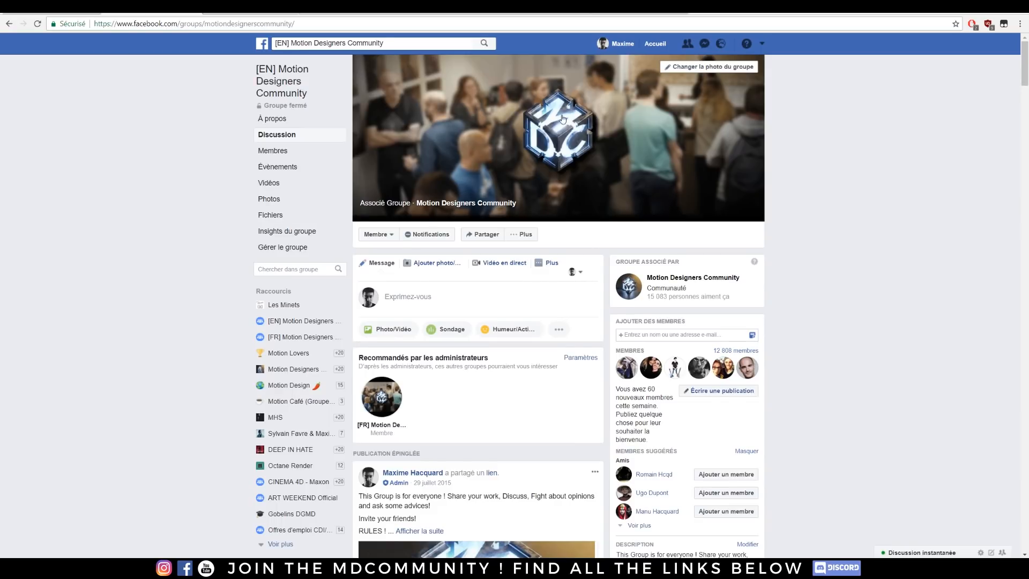
pyautogui.scroll(-14, 563, 118)
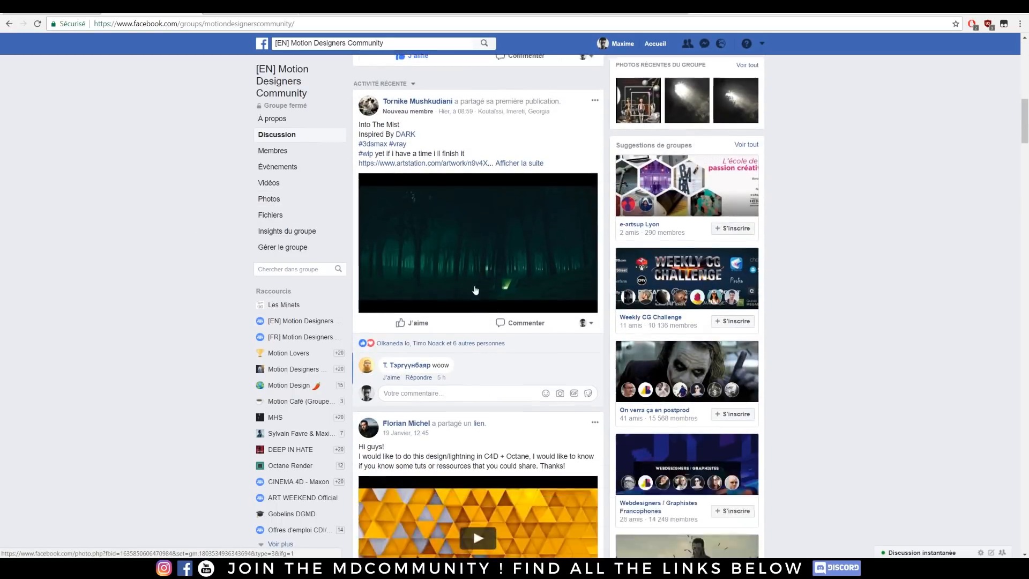
pyautogui.scroll(-20, 475, 290)
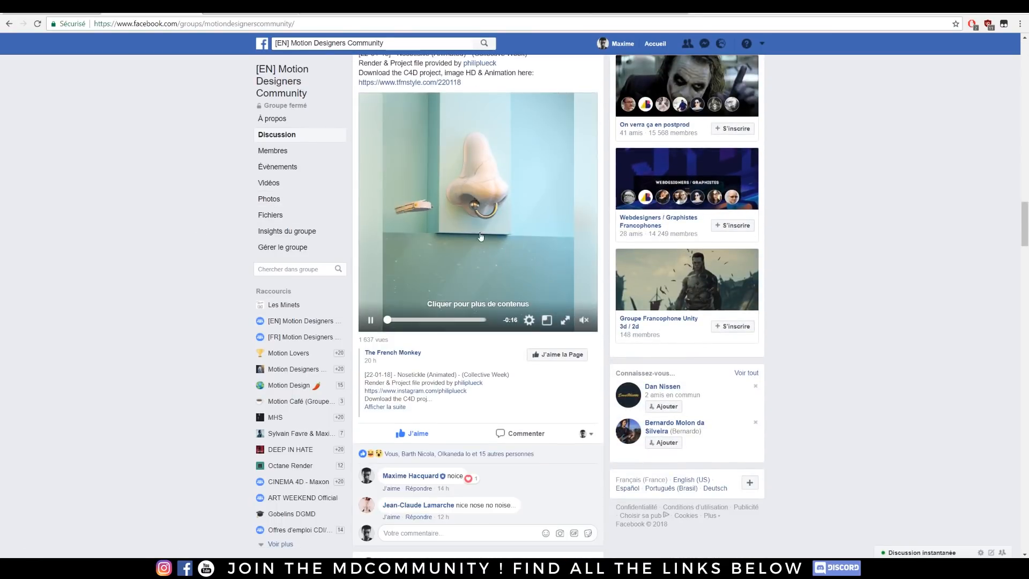
pyautogui.scroll(-12, 481, 236)
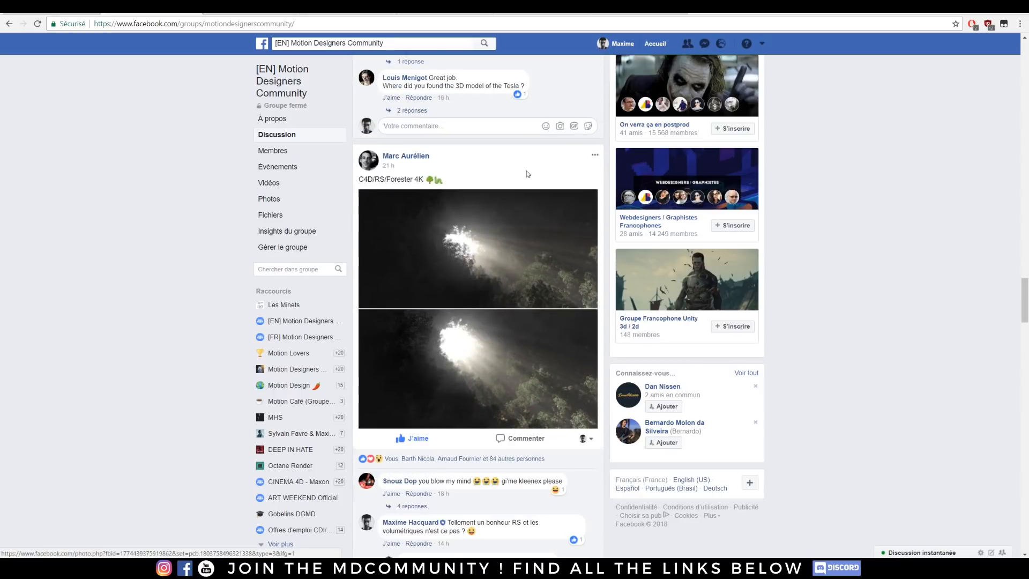
pyautogui.scroll(-4, 455, 354)
pyautogui.scroll(4, 472, 301)
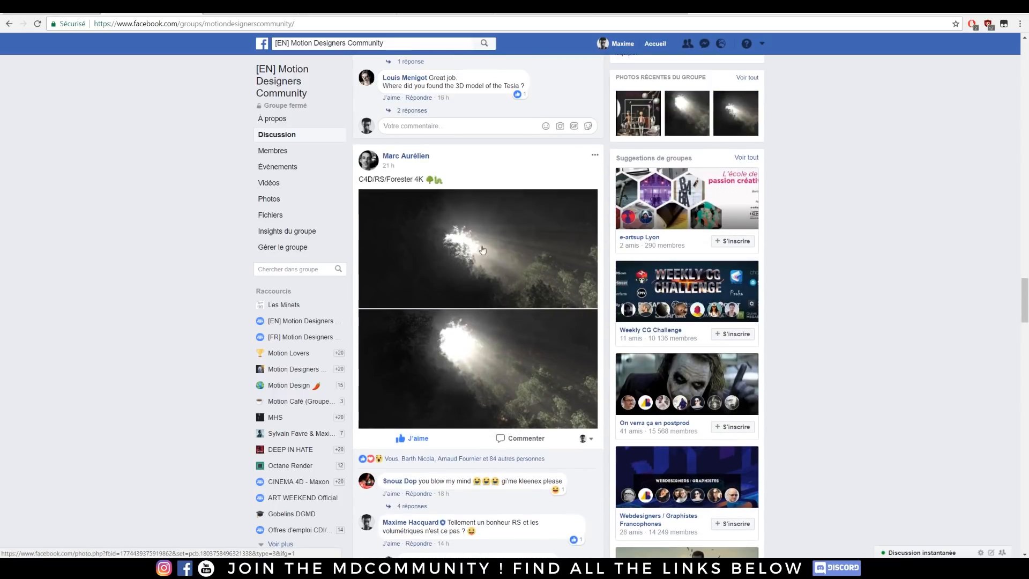
pyautogui.scroll(-3, 482, 250)
pyautogui.scroll(8, 456, 228)
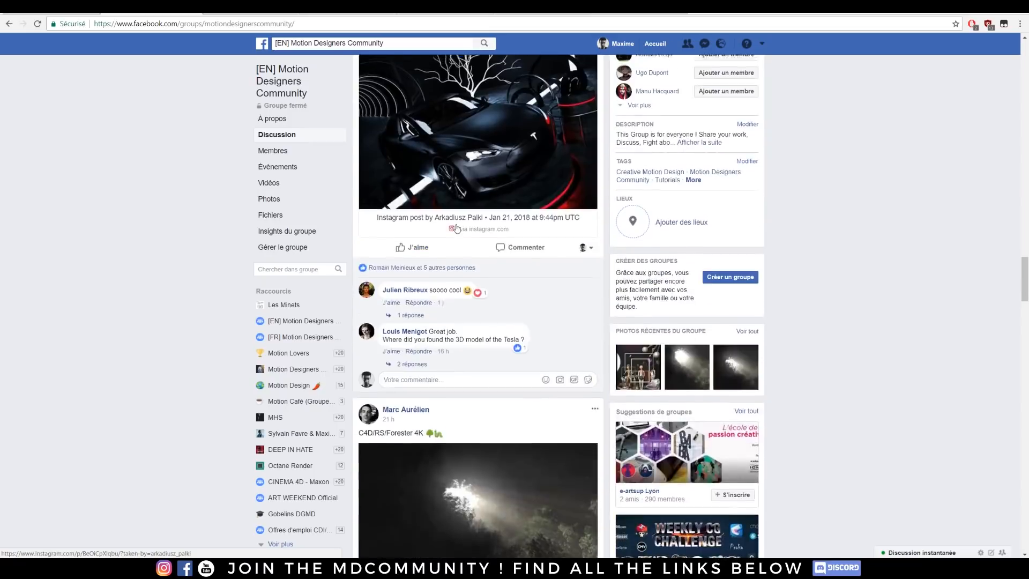
pyautogui.scroll(7, 456, 228)
pyautogui.scroll(-9, 123, 182)
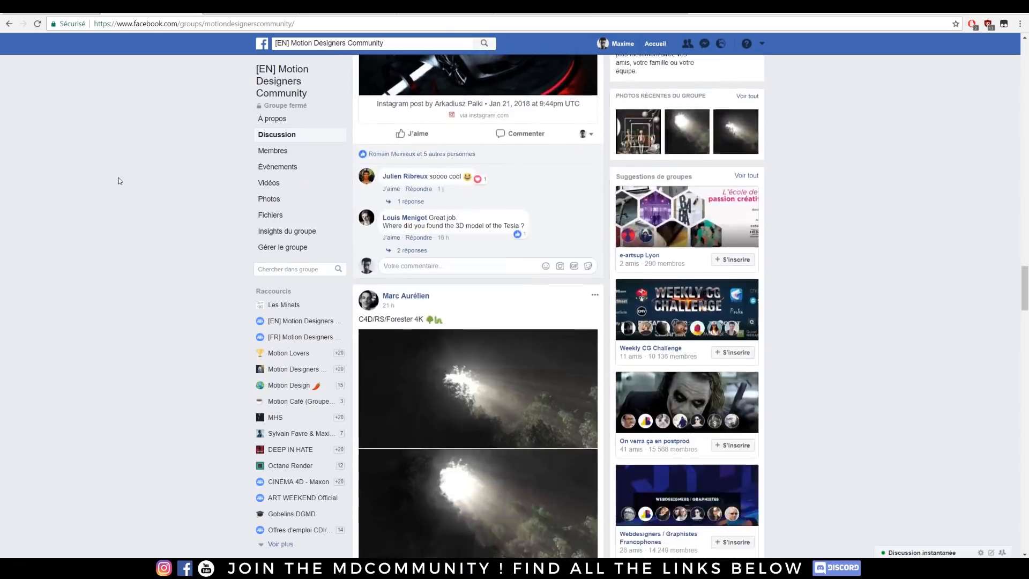
pyautogui.scroll(-8, 116, 173)
pyautogui.scroll(-11, 465, 252)
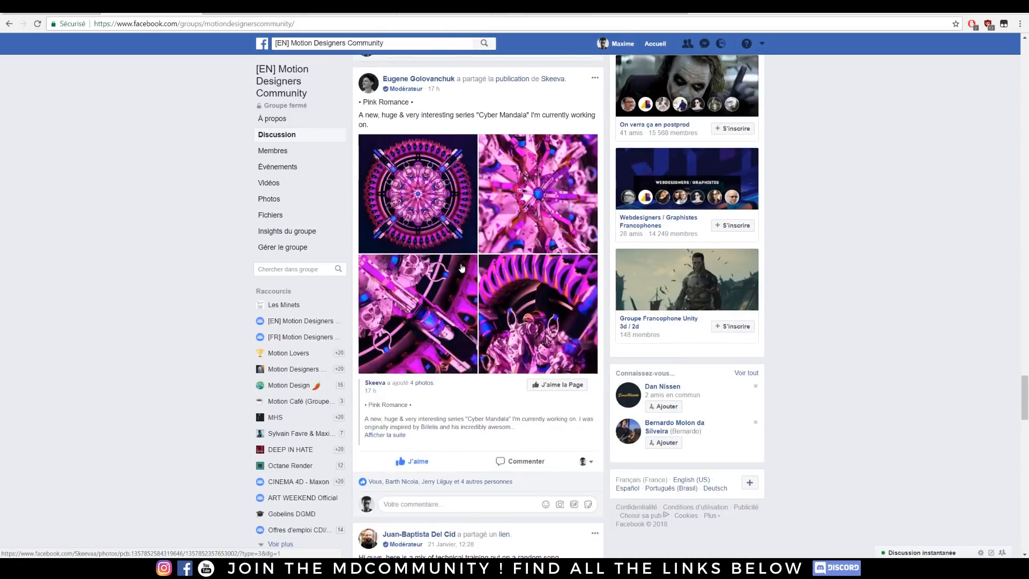
pyautogui.scroll(-11, 462, 268)
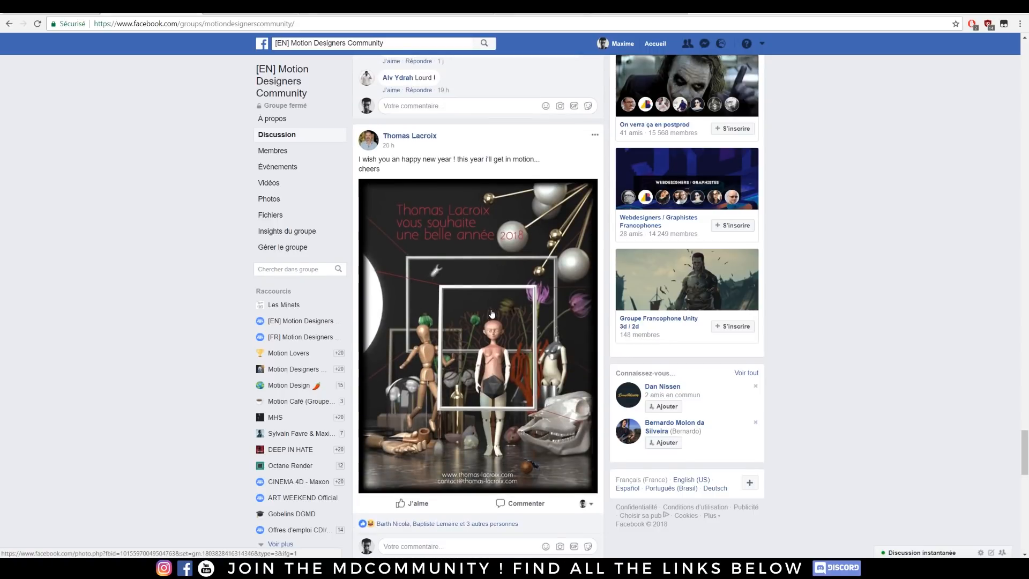
pyautogui.scroll(-15, 493, 314)
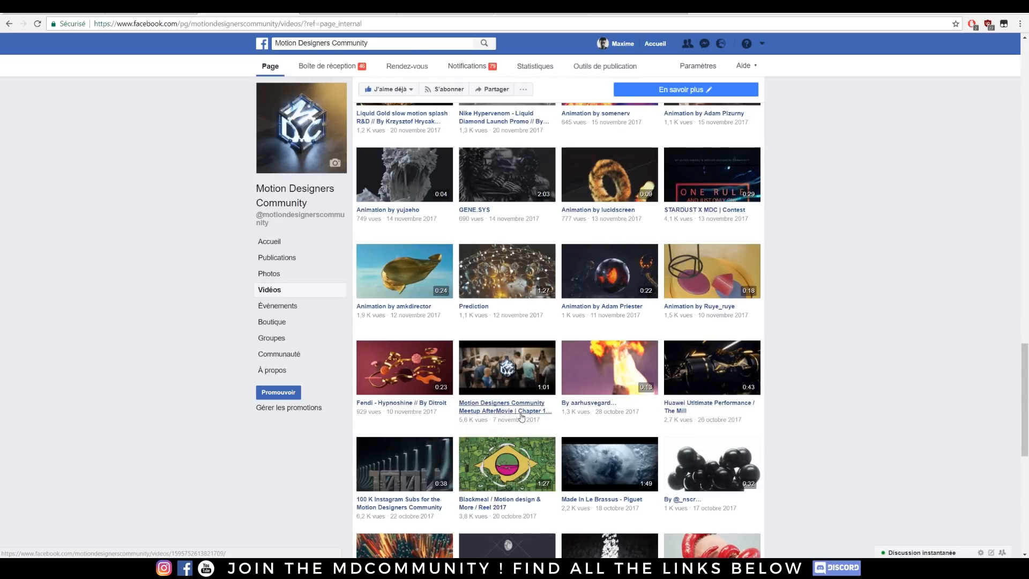
# Step: View the Motion Designers Community Meetup AfterMovie video, muting it and skimming ahead through its footage
pyautogui.click(521, 412)
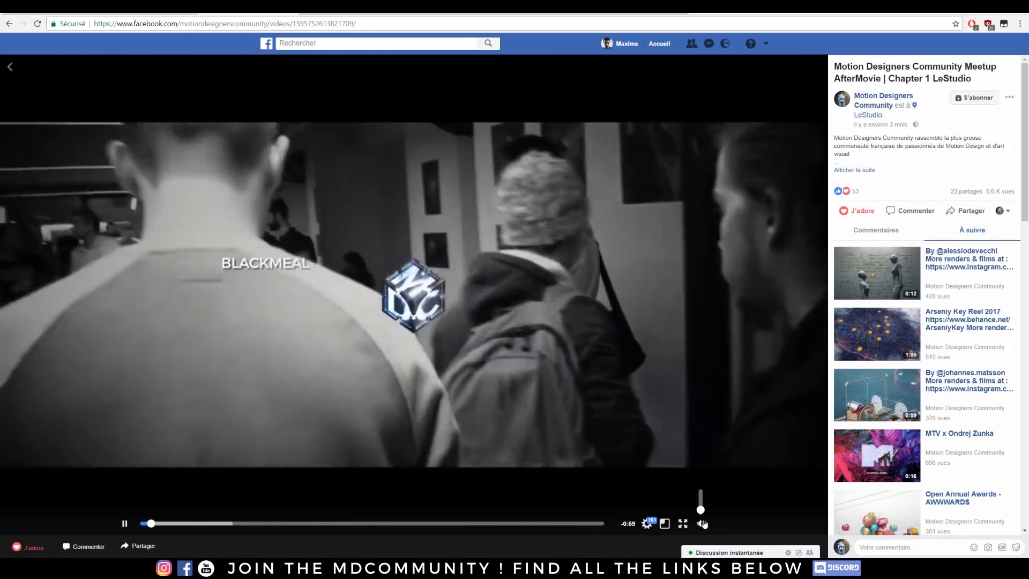
pyautogui.click(702, 523)
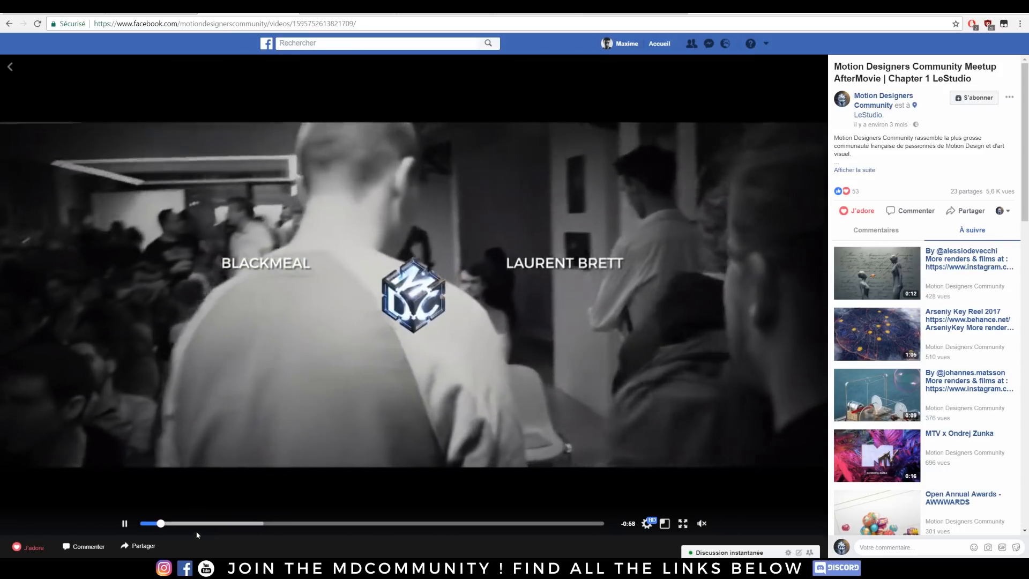
pyautogui.click(217, 523)
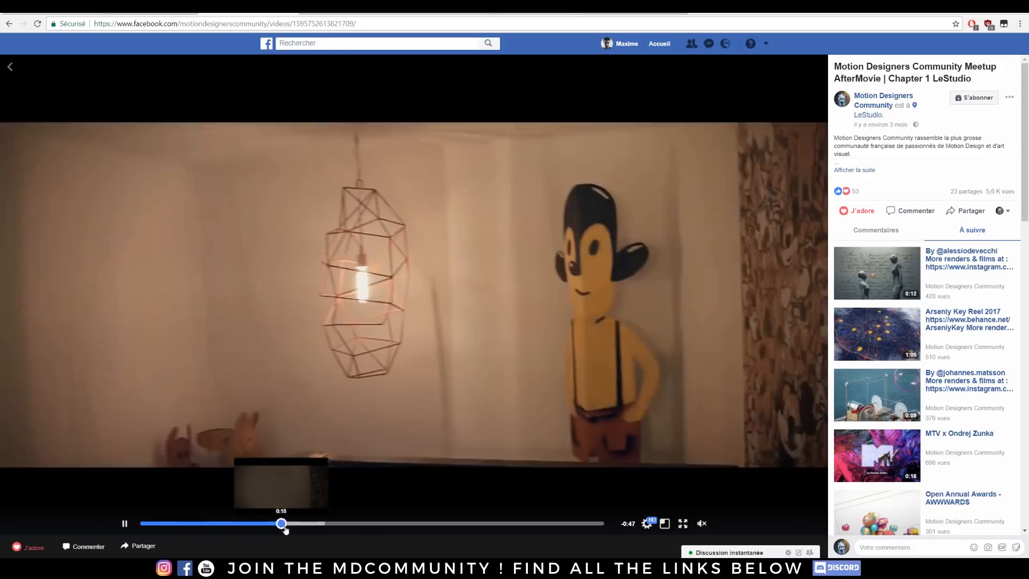
pyautogui.click(319, 523)
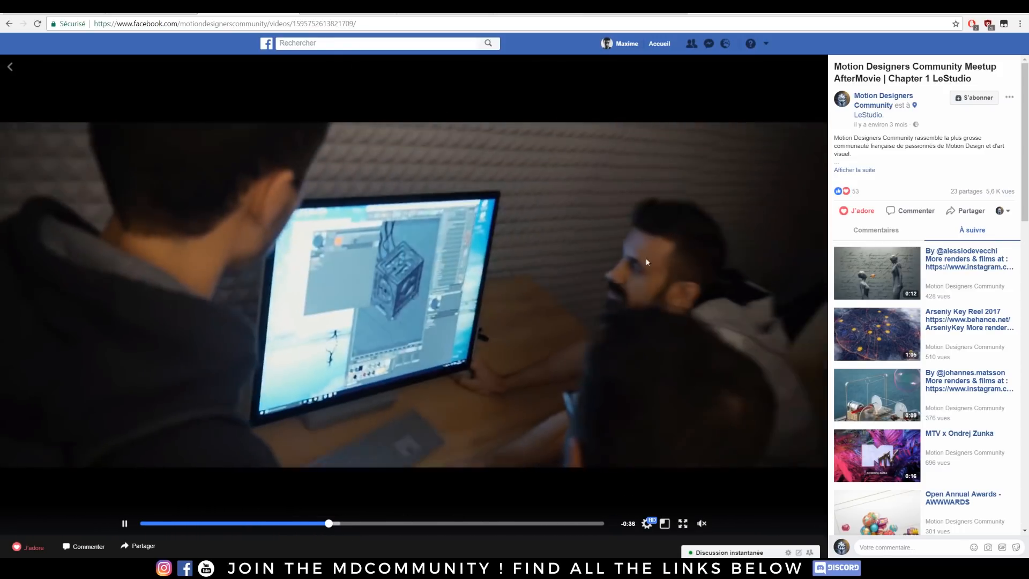
pyautogui.click(401, 524)
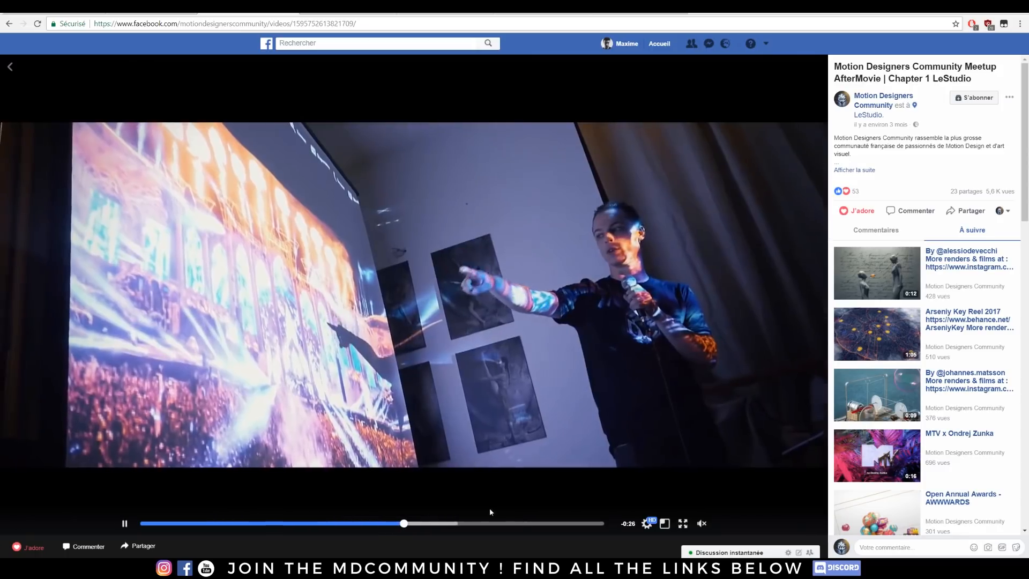
pyautogui.click(453, 524)
pyautogui.click(524, 524)
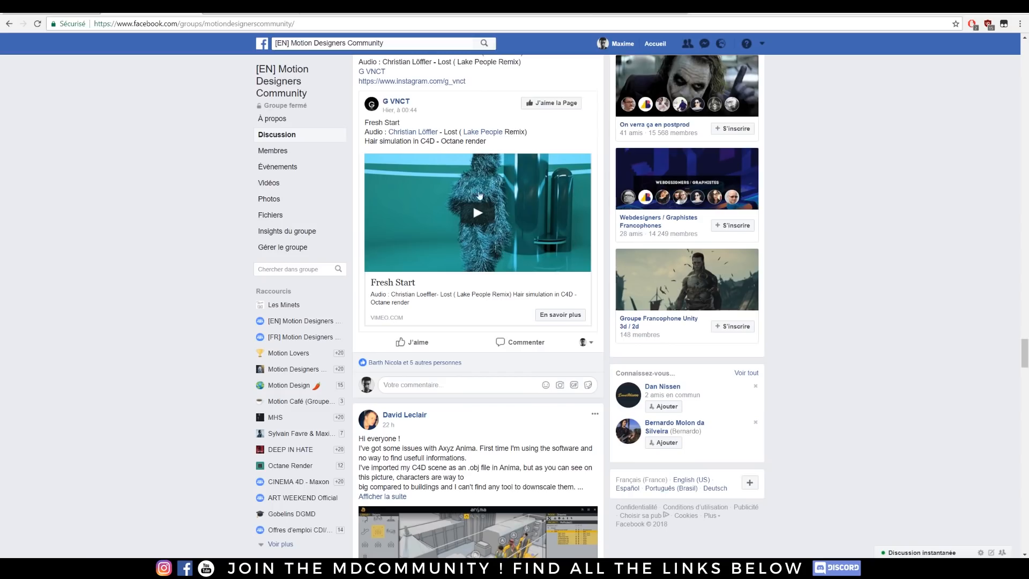
# Step: Review the group's earlier posts and switch to Substance Painter to view the untextured bust model
pyautogui.scroll(7, 480, 196)
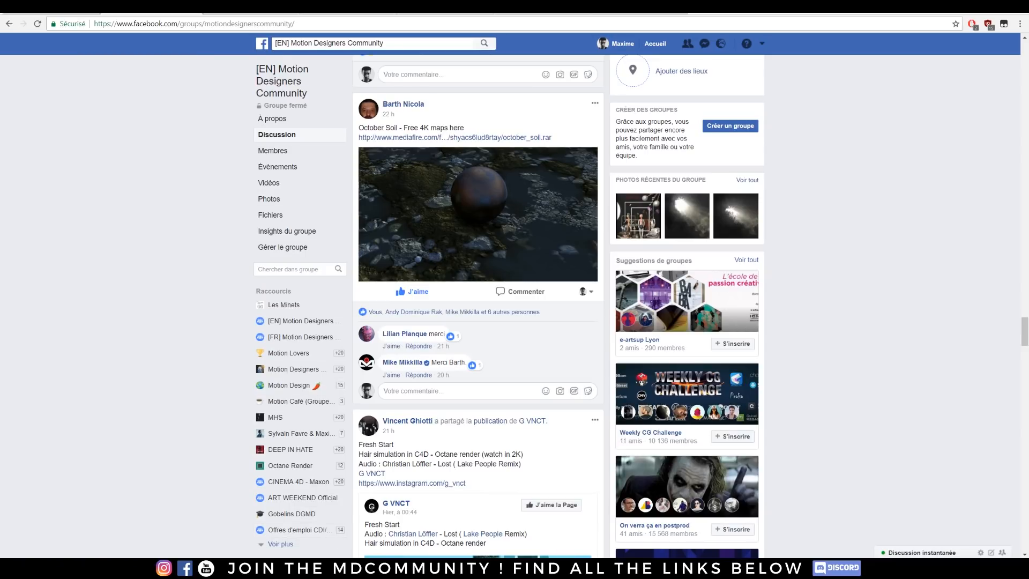
pyautogui.click(335, 513)
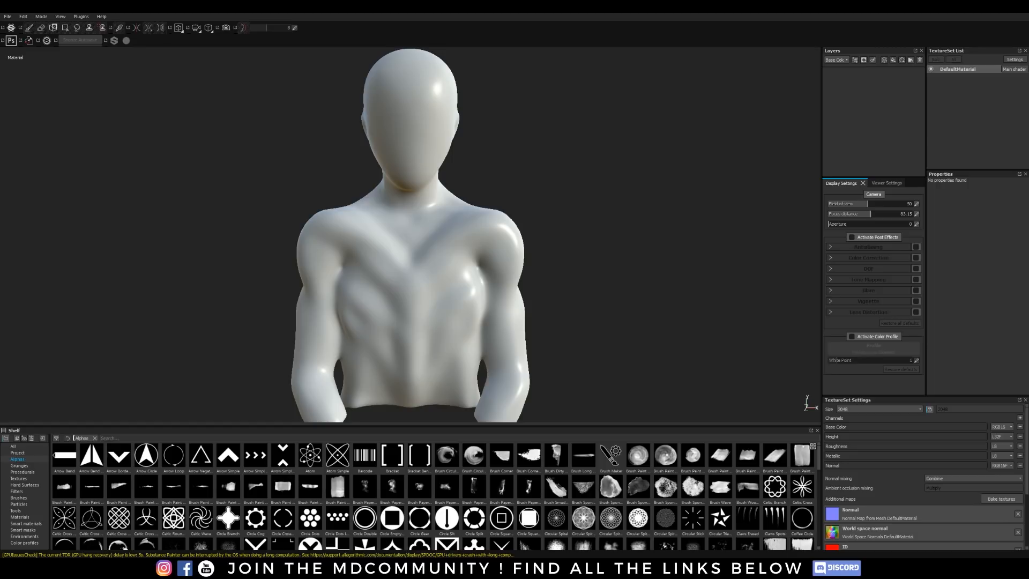
# Step: Switch back to Cinema 4D, close the material editor and delete the new metal Octane material
pyautogui.moveTo(361, 568)
pyautogui.click(322, 530)
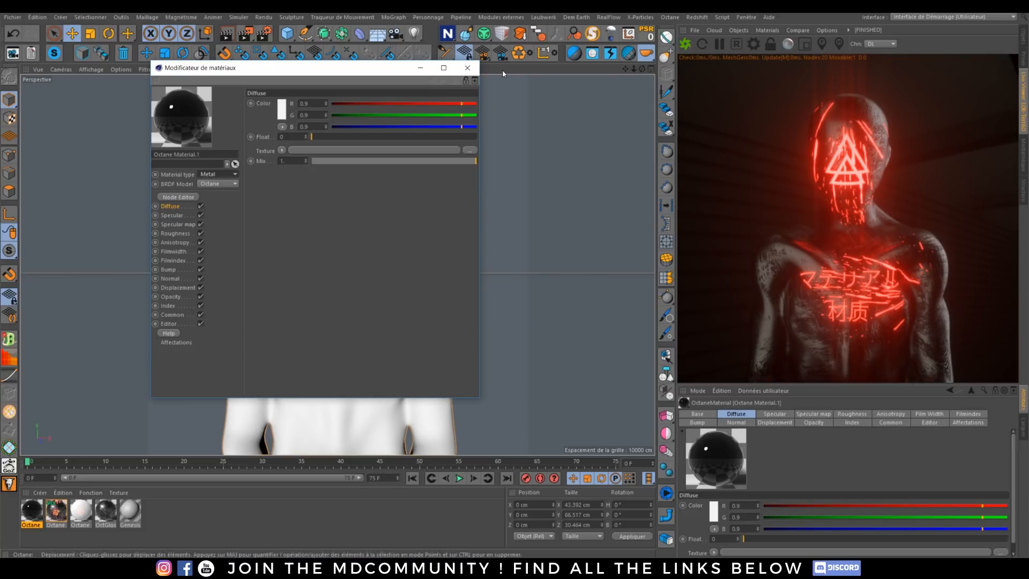
pyautogui.click(467, 67)
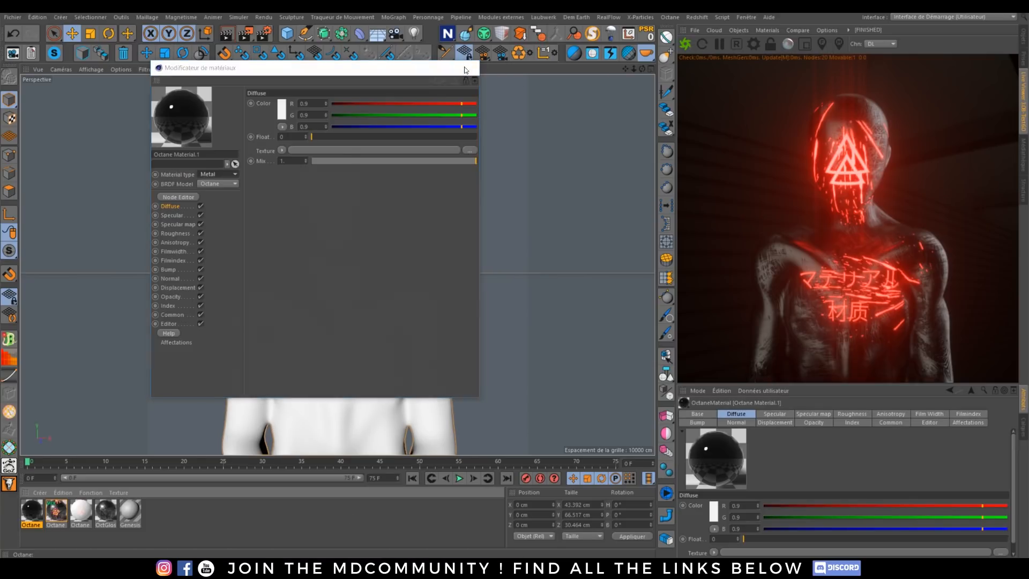
pyautogui.press('Delete')
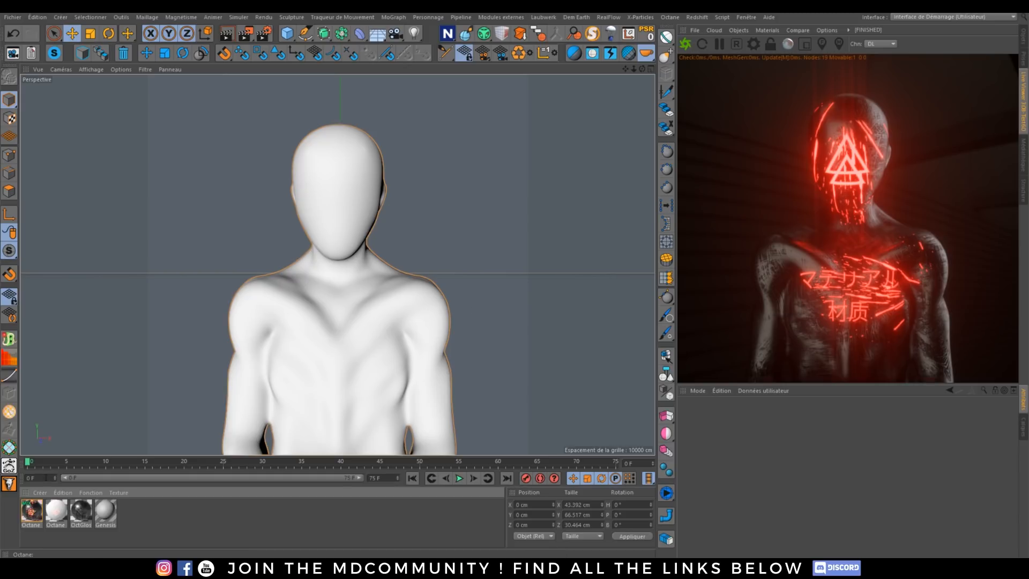
# Step: Open the existing Octane Mix Material's network in the Node Editor
pyautogui.doubleClick(30, 511)
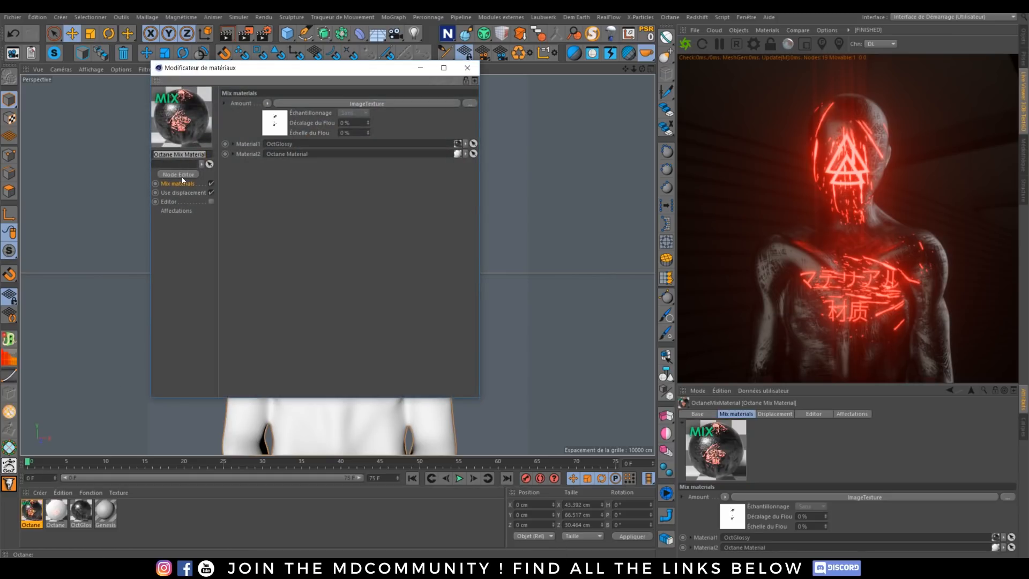
pyautogui.click(178, 175)
pyautogui.click(564, 209)
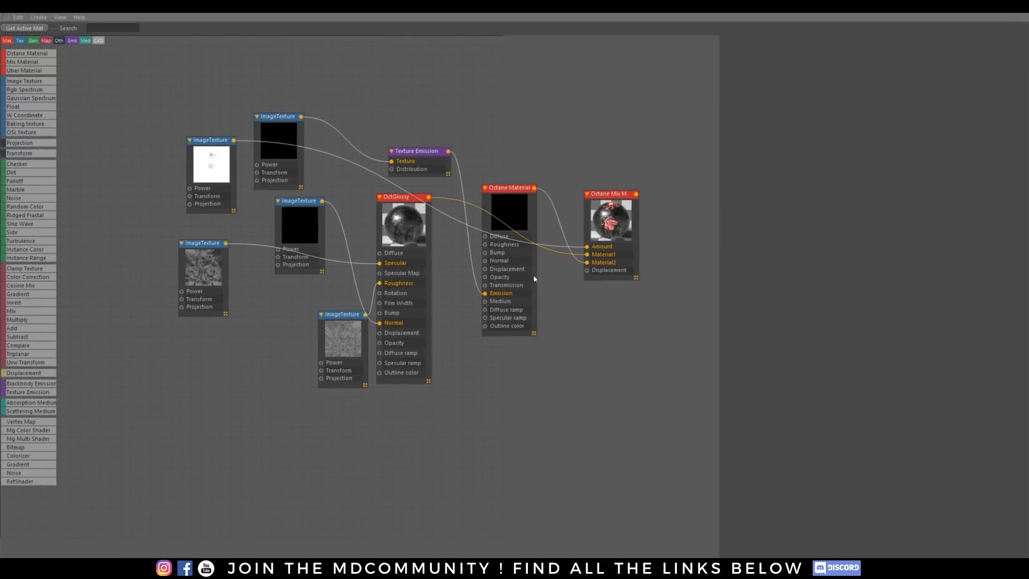
# Step: Rearrange the node graph so the emissive Octane Material, its Texture Emission and image texture sit below, apart from the Octane Mix Material
pyautogui.moveTo(595, 208); pyautogui.dragTo(635, 110)
pyautogui.moveTo(514, 202); pyautogui.dragTo(542, 332)
pyautogui.moveTo(429, 153); pyautogui.dragTo(446, 518)
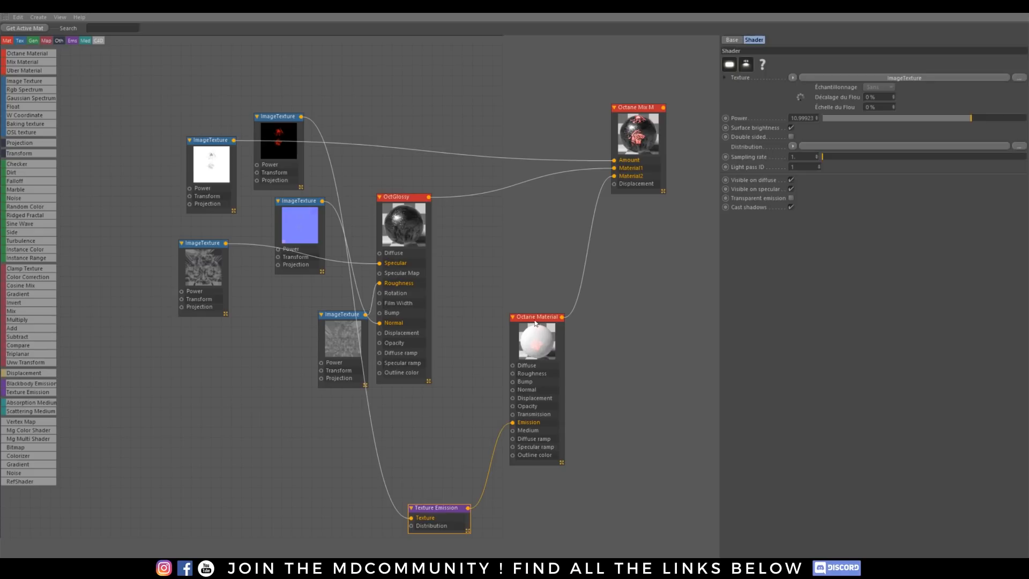
pyautogui.moveTo(535, 323); pyautogui.dragTo(551, 386)
pyautogui.moveTo(281, 124); pyautogui.dragTo(328, 508)
pyautogui.click(558, 405)
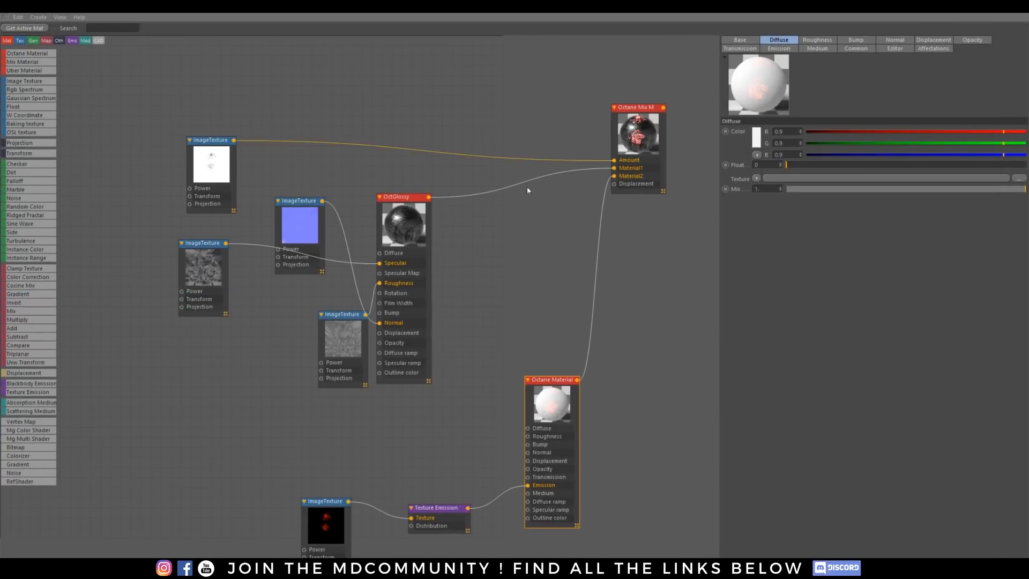
# Step: Show the OctGlossy node's base properties and arrange its specular, roughness and normal image textures clearly beside it
pyautogui.moveTo(398, 197); pyautogui.dragTo(432, 186)
pyautogui.click(739, 39)
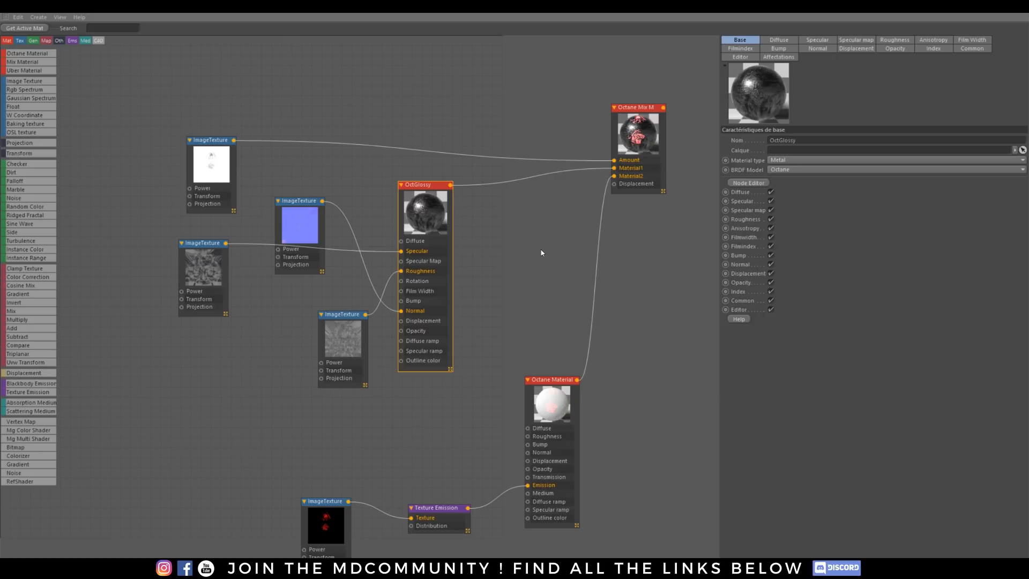
pyautogui.moveTo(214, 243); pyautogui.dragTo(259, 264)
pyautogui.click(333, 318)
pyautogui.moveTo(333, 319); pyautogui.dragTo(254, 346)
pyautogui.moveTo(302, 206); pyautogui.dragTo(307, 205)
pyautogui.moveTo(436, 185); pyautogui.dragTo(445, 200)
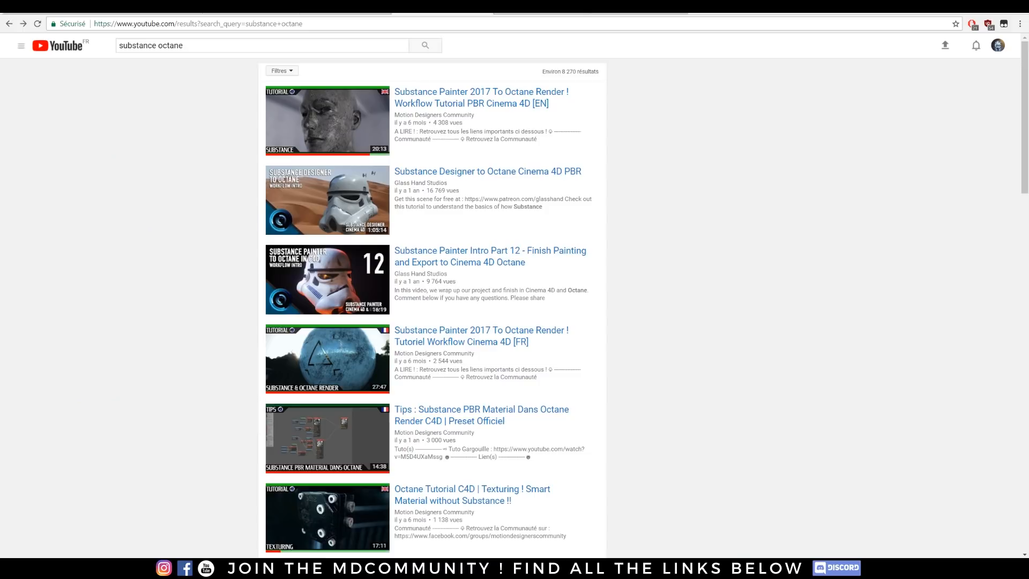
# Step: Check the YouTube tutorial "Substance Painter 2017 To Octane Render ! Workflow Tutorial PBR Cinema 4D [EN]", pause it and return to the Node Editor
pyautogui.click(436, 101)
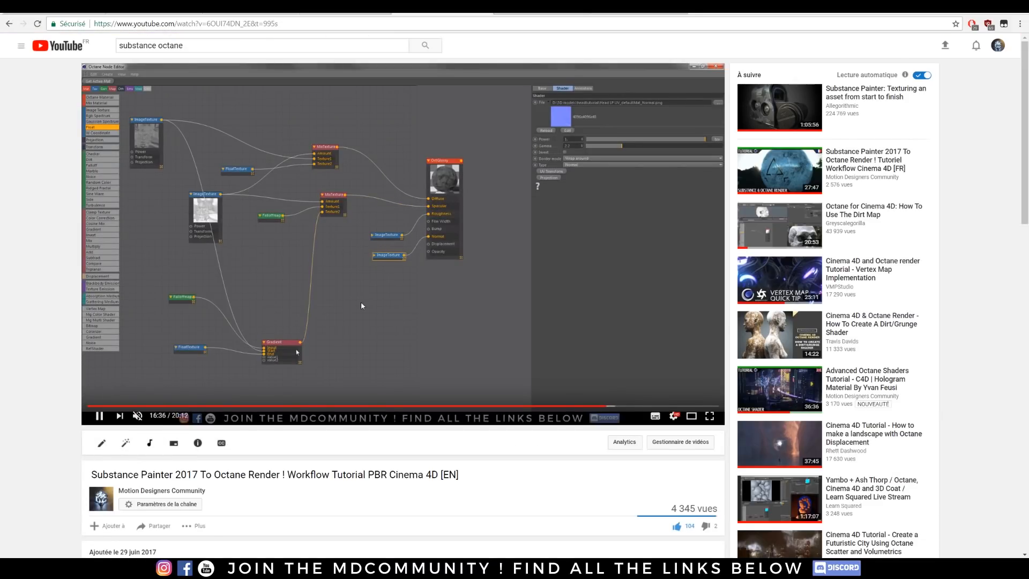
pyautogui.click(97, 417)
pyautogui.moveTo(362, 568)
pyautogui.click(448, 523)
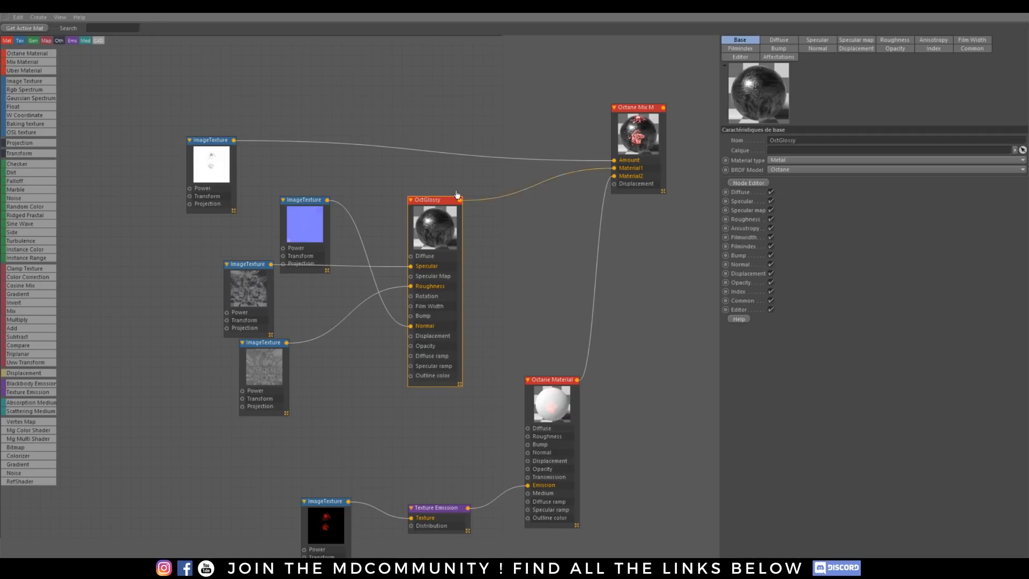
# Step: Check the OctGlossy node's Metal material type and Octane BRDF model, and close the Node Editor and material editor
pyautogui.click(787, 170)
pyautogui.click(799, 169)
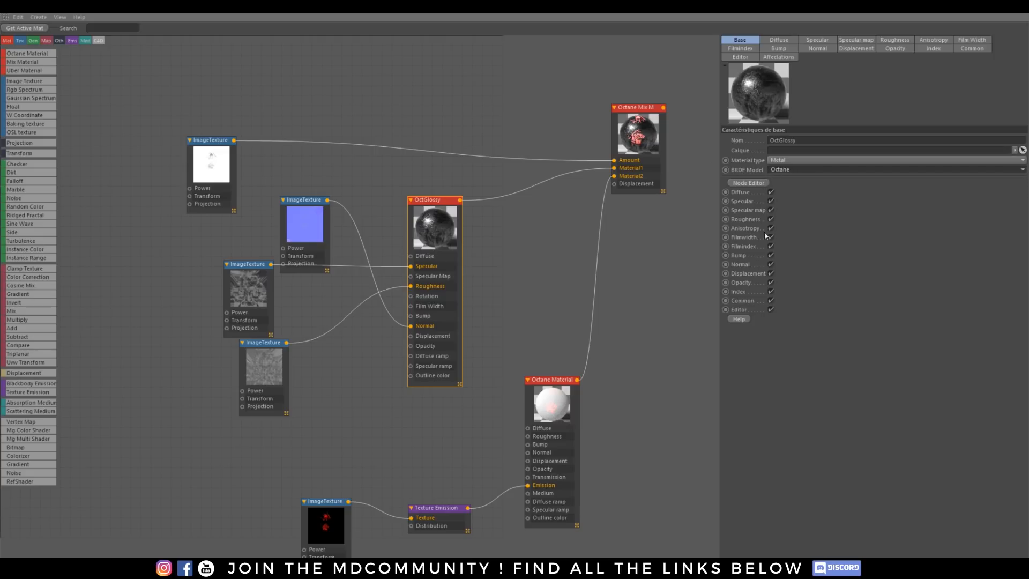
pyautogui.click(930, 51)
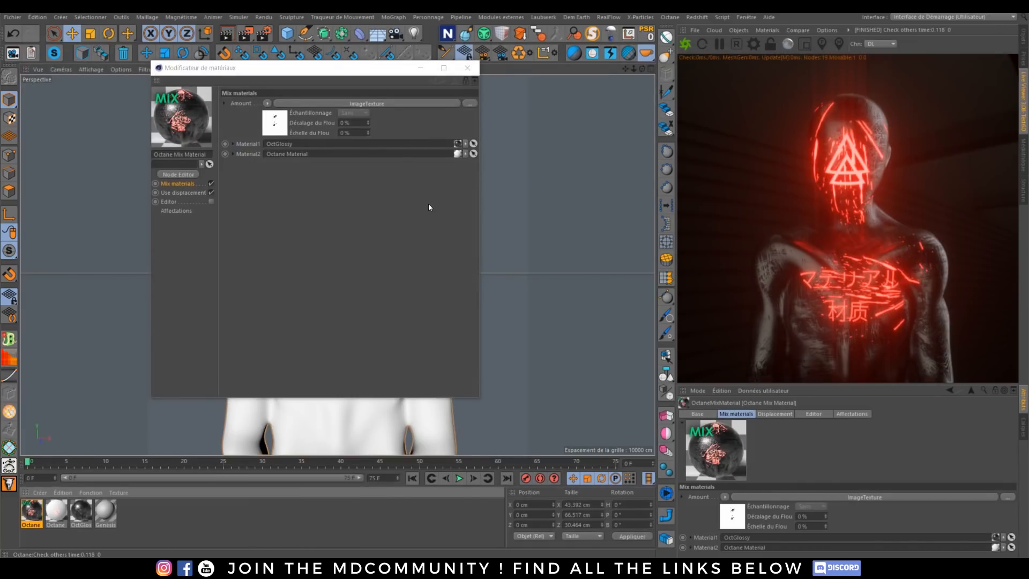
pyautogui.click(470, 68)
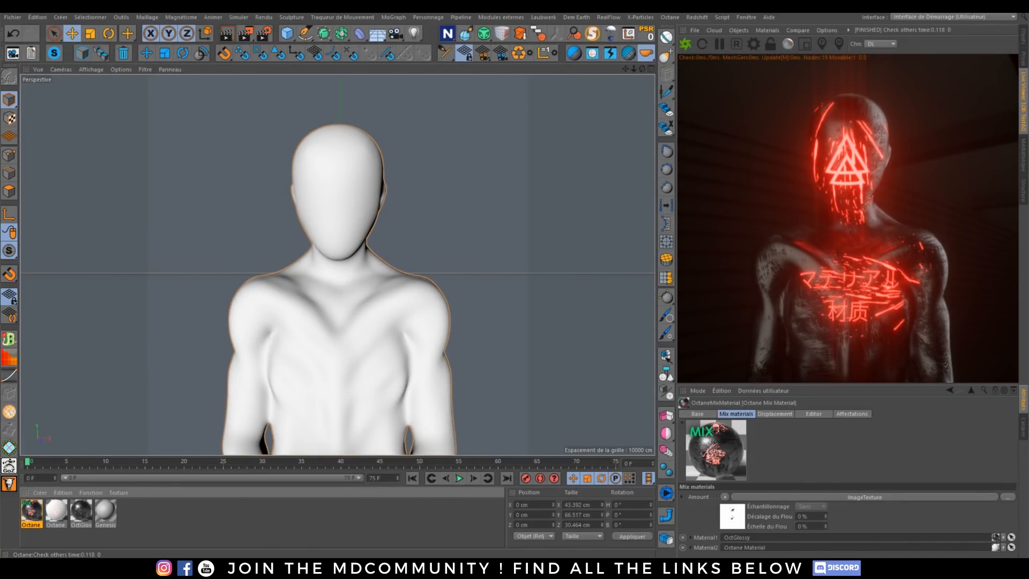
# Step: Remove the Octane Mix Material tag from bust object A and return to the Octane Live Viewer
pyautogui.click(1023, 40)
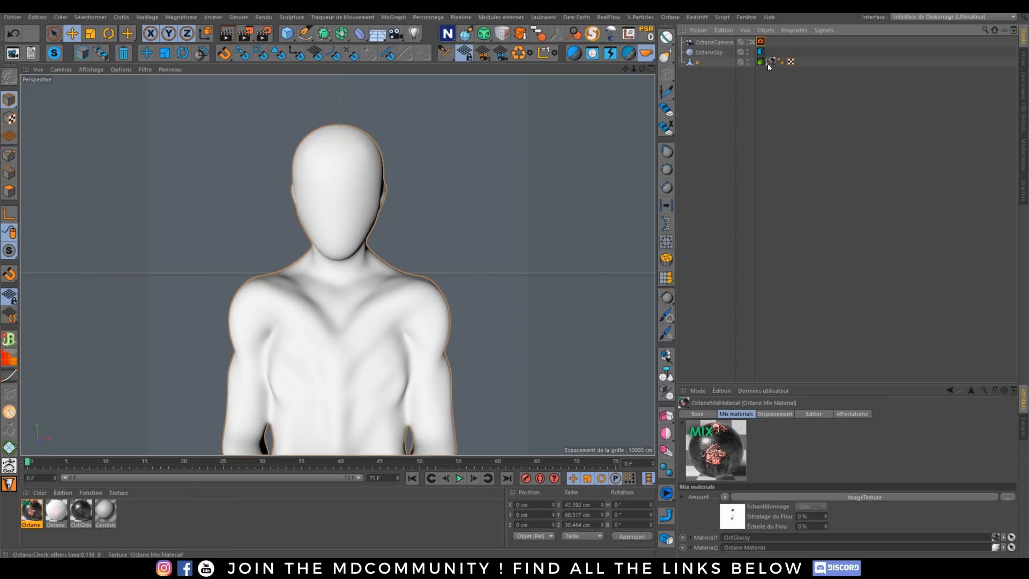
pyautogui.click(771, 62)
pyautogui.press('Delete')
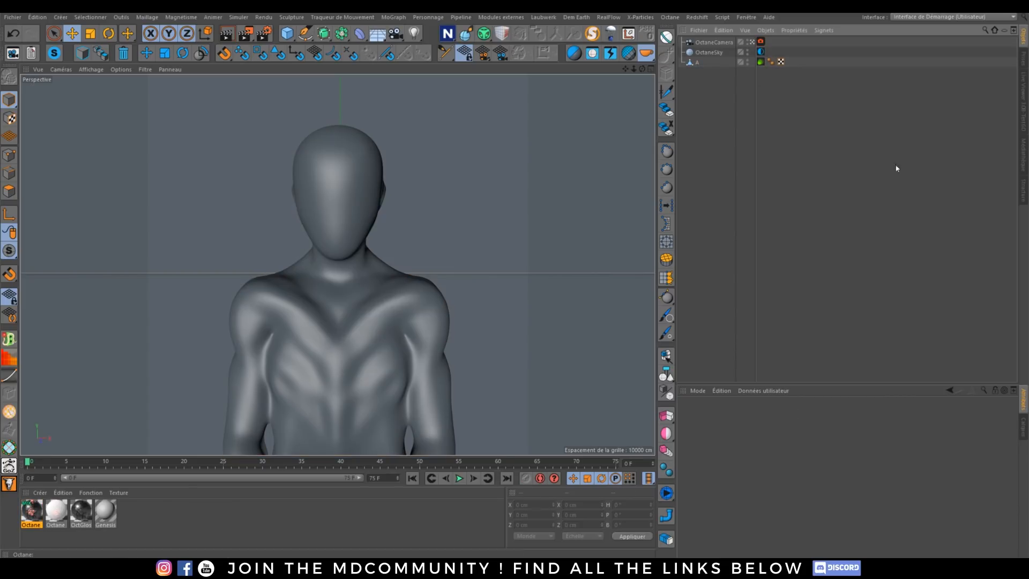
pyautogui.click(1024, 129)
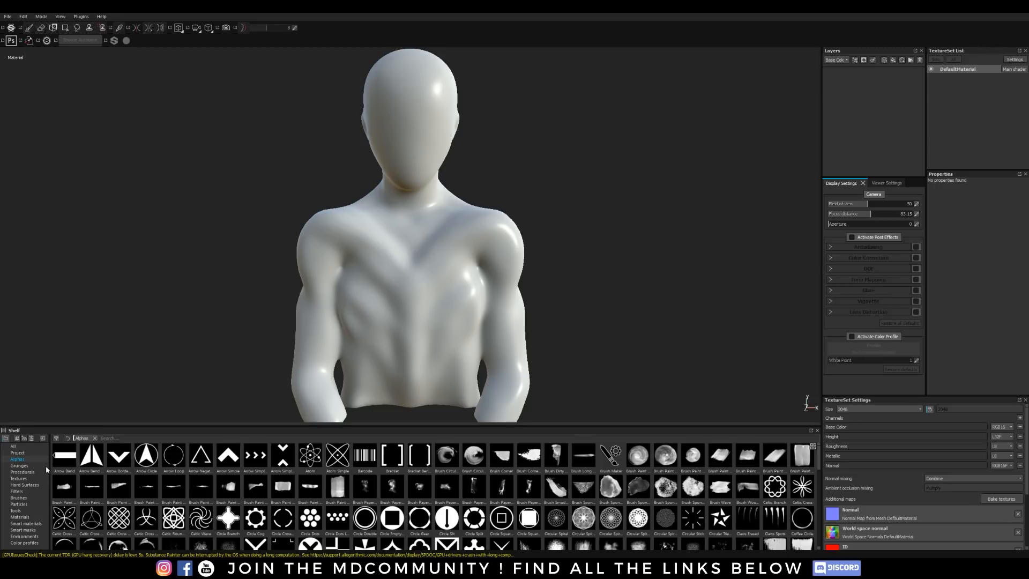
# Step: In Substance Painter, add the Machinery 2 smart material to the bust's empty layer stack
pyautogui.click(20, 524)
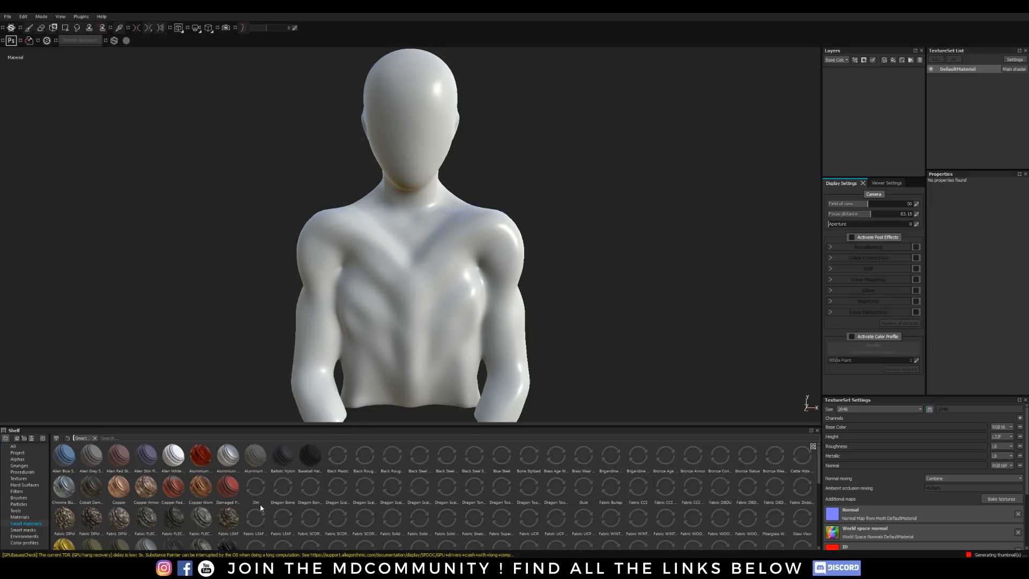
pyautogui.scroll(-3, 533, 494)
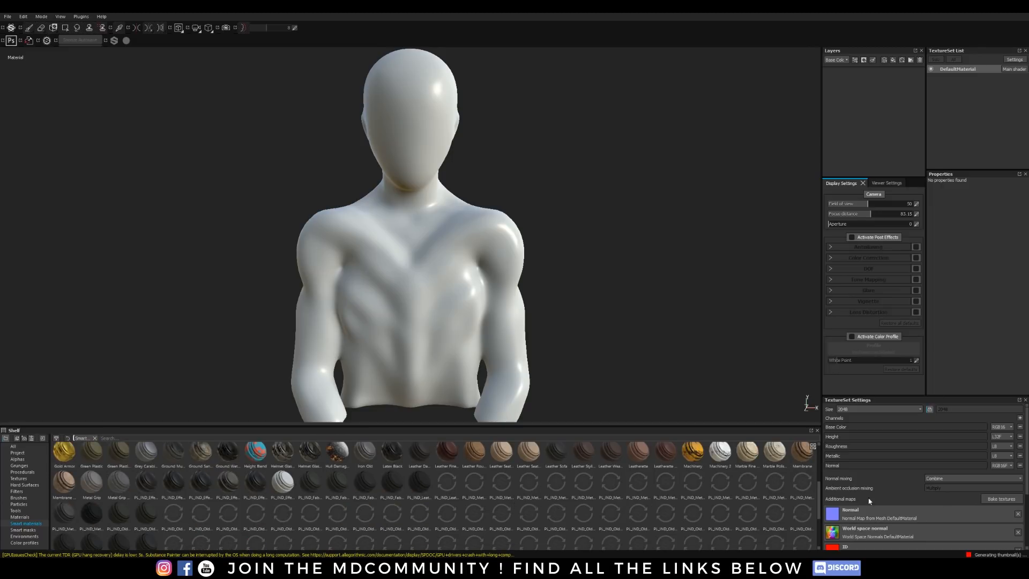
pyautogui.scroll(-3, 1019, 456)
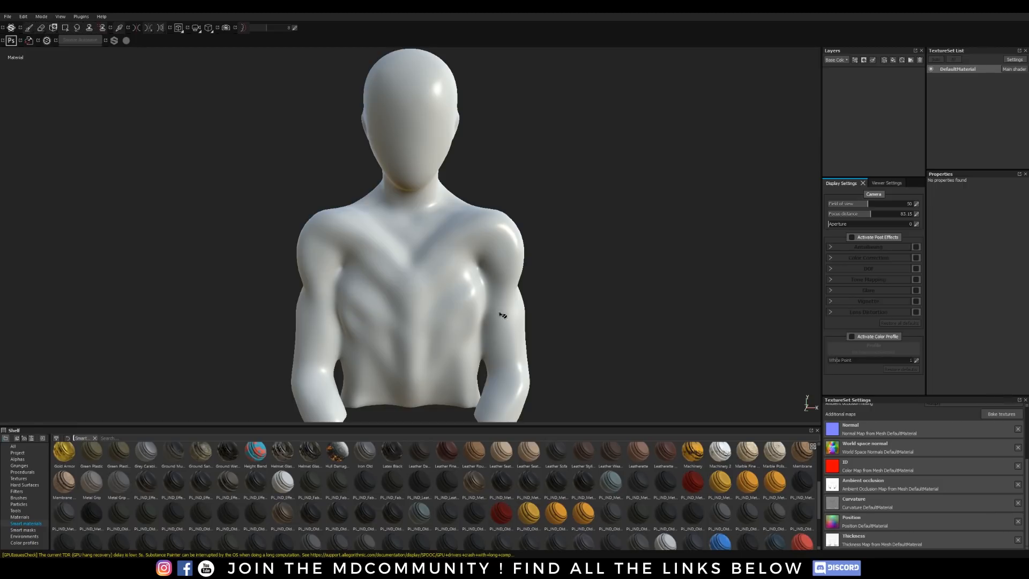
pyautogui.moveTo(720, 452); pyautogui.dragTo(855, 105)
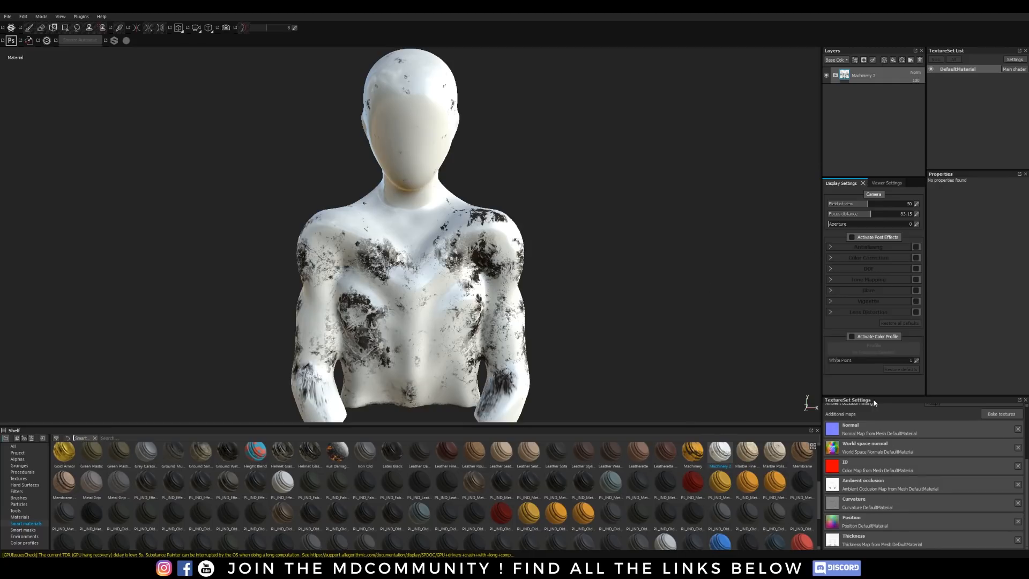
# Step: Show the Alphas library and set the base color of the Machinery 2 group's Metal Base layer to black
pyautogui.click(833, 76)
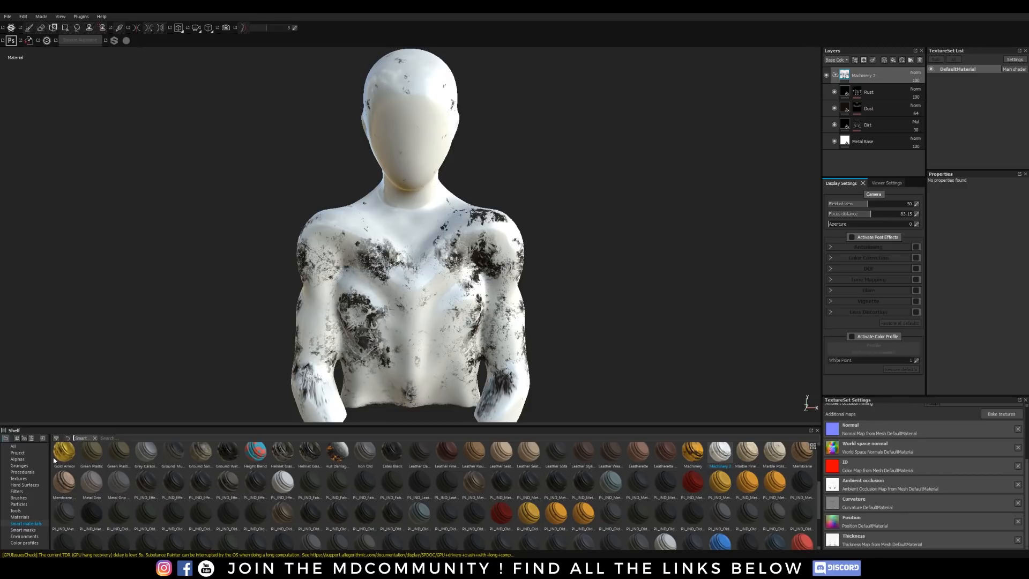
pyautogui.click(22, 460)
pyautogui.click(866, 141)
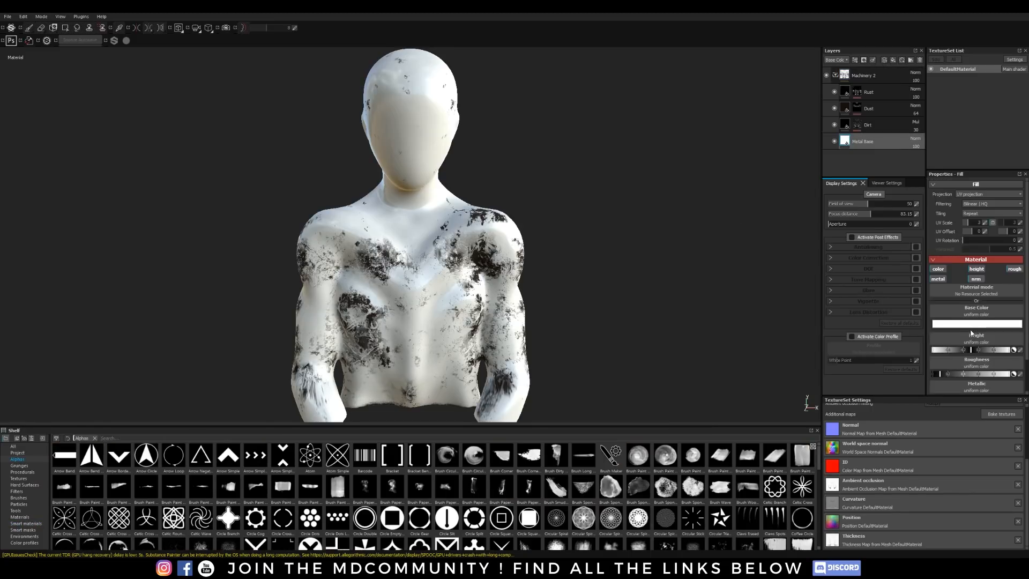
pyautogui.click(971, 325)
pyautogui.moveTo(932, 342); pyautogui.dragTo(867, 394)
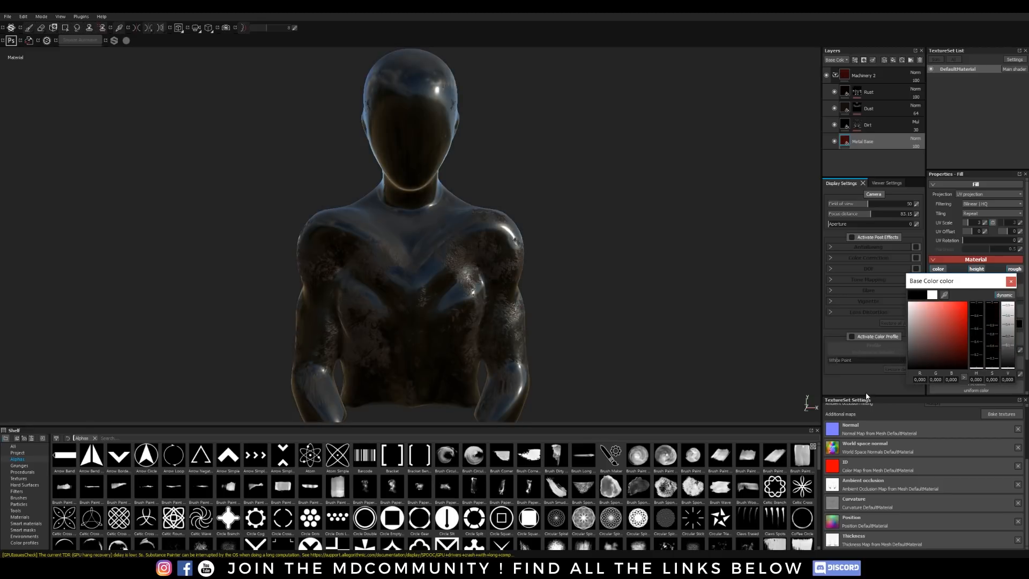
pyautogui.click(1011, 281)
# Step: Inspect the black metal finish on the bust from several angles and distances
pyautogui.click(584, 275)
pyautogui.moveTo(584, 294)
pyautogui.keyDown('alt'); pyautogui.mouseDown()
pyautogui.moveTo(568, 291)
pyautogui.moveTo(565, 272)
pyautogui.moveTo(614, 278)
pyautogui.moveTo(577, 249)
pyautogui.mouseUp(); pyautogui.keyUp('alt')
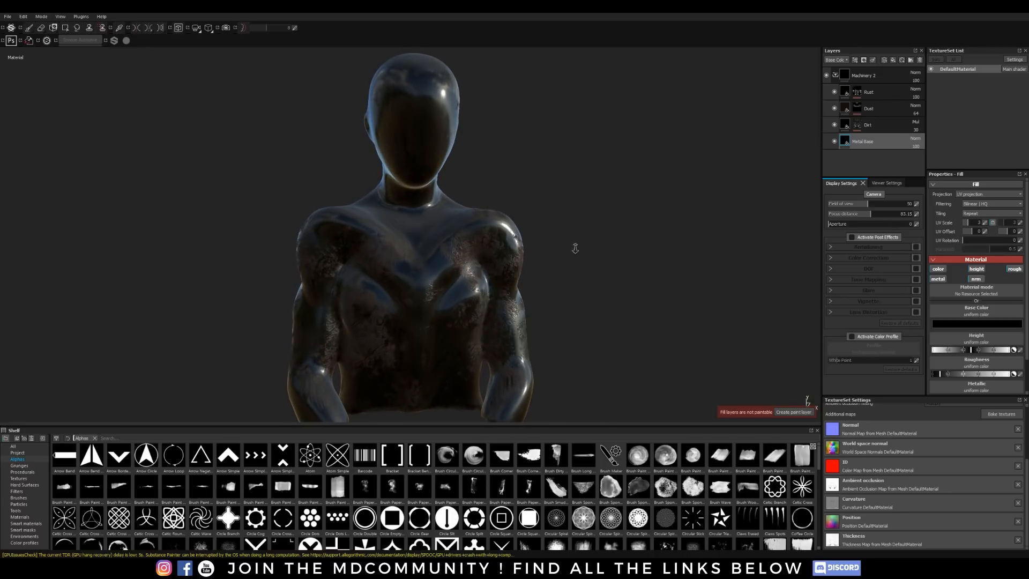
pyautogui.keyDown('alt'); pyautogui.moveTo(575, 247); pyautogui.dragTo(569, 402, button='right'); pyautogui.keyUp('alt')
pyautogui.keyDown('alt'); pyautogui.moveTo(662, 287); pyautogui.dragTo(685, 322); pyautogui.keyUp('alt')
pyautogui.keyDown('alt'); pyautogui.moveTo(685, 322); pyautogui.dragTo(686, 75, button='right'); pyautogui.keyUp('alt')
pyautogui.keyDown('alt'); pyautogui.moveTo(602, 276); pyautogui.dragTo(595, 255, button='right'); pyautogui.keyUp('alt')
pyautogui.moveTo(595, 255)
pyautogui.keyDown('alt'); pyautogui.mouseDown()
pyautogui.moveTo(604, 237)
pyautogui.moveTo(595, 241)
pyautogui.mouseUp(); pyautogui.keyUp('alt')
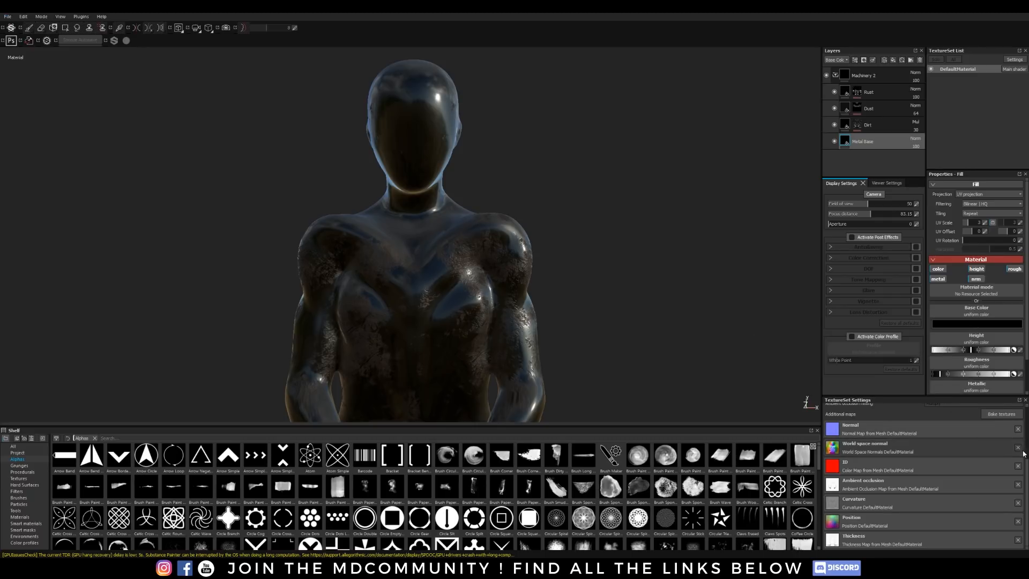
# Step: Add an Emissive channel to the texture set and show it in the Metal Base layer's fill properties
pyautogui.moveTo(1027, 475); pyautogui.dragTo(1027, 412)
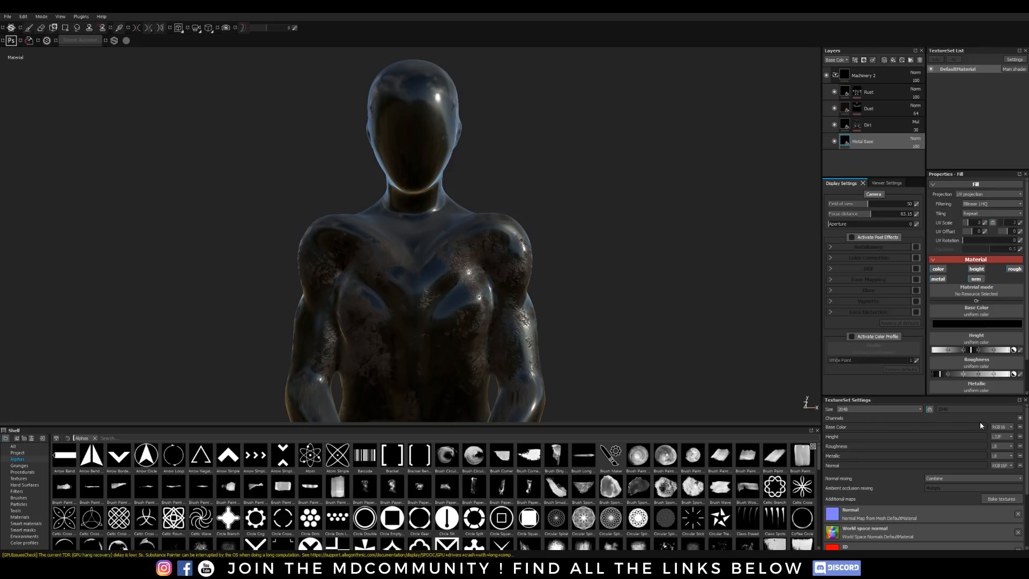
pyautogui.click(1021, 419)
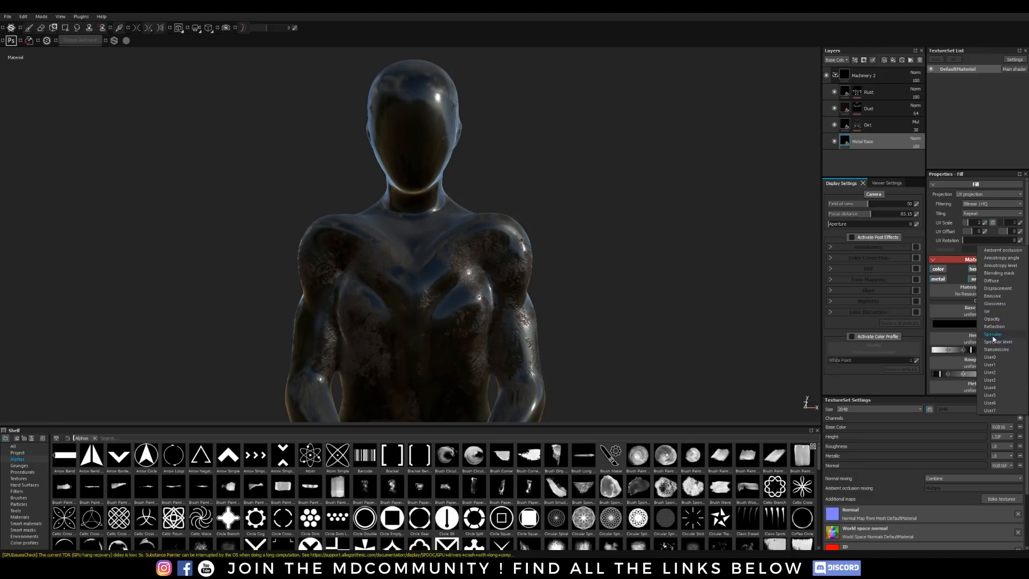
pyautogui.click(993, 296)
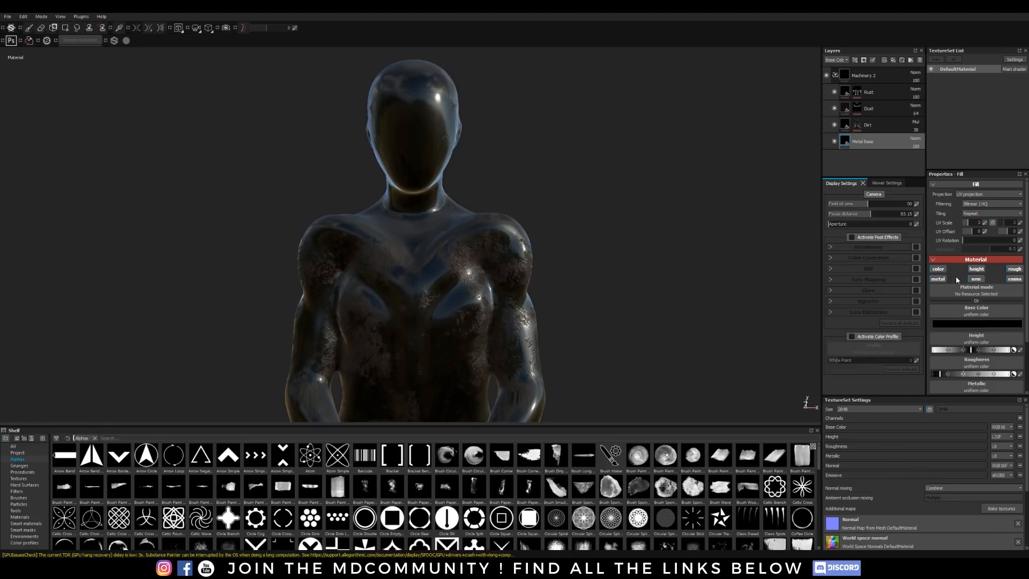
pyautogui.moveTo(1027, 316); pyautogui.dragTo(1022, 369)
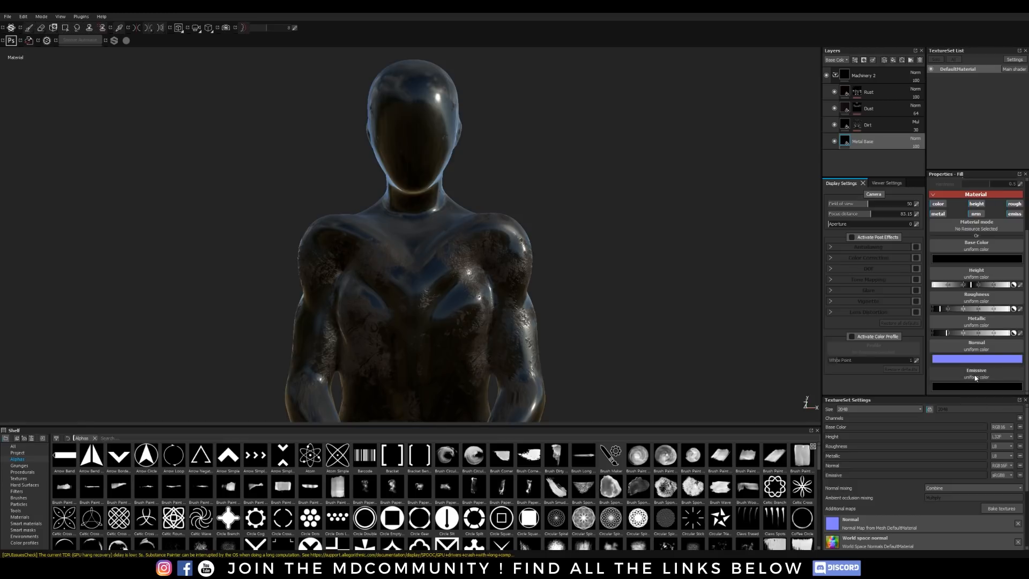
# Step: Add a fill layer above the Machinery 2 group and give it a black mask
pyautogui.click(835, 75)
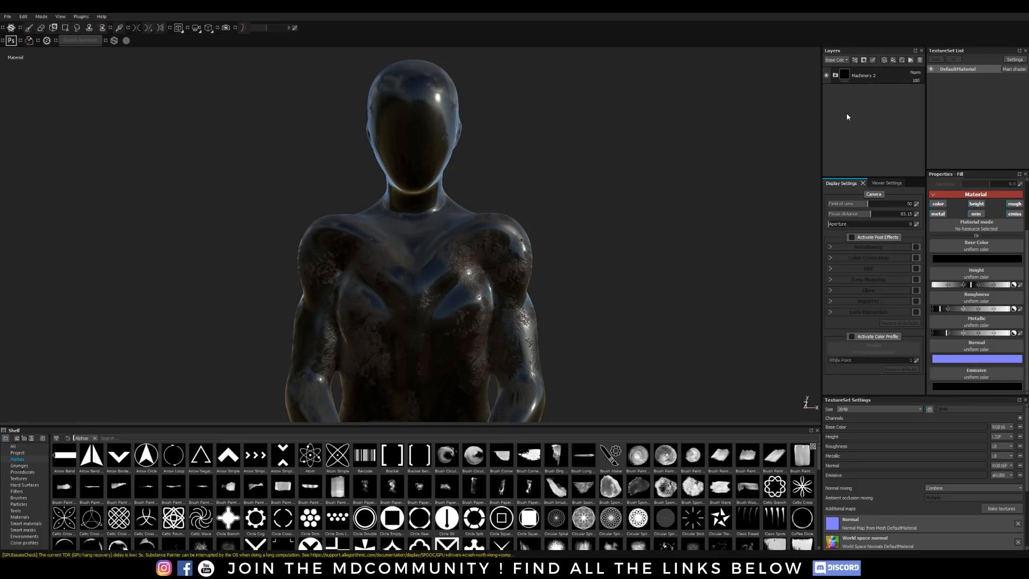
pyautogui.click(893, 61)
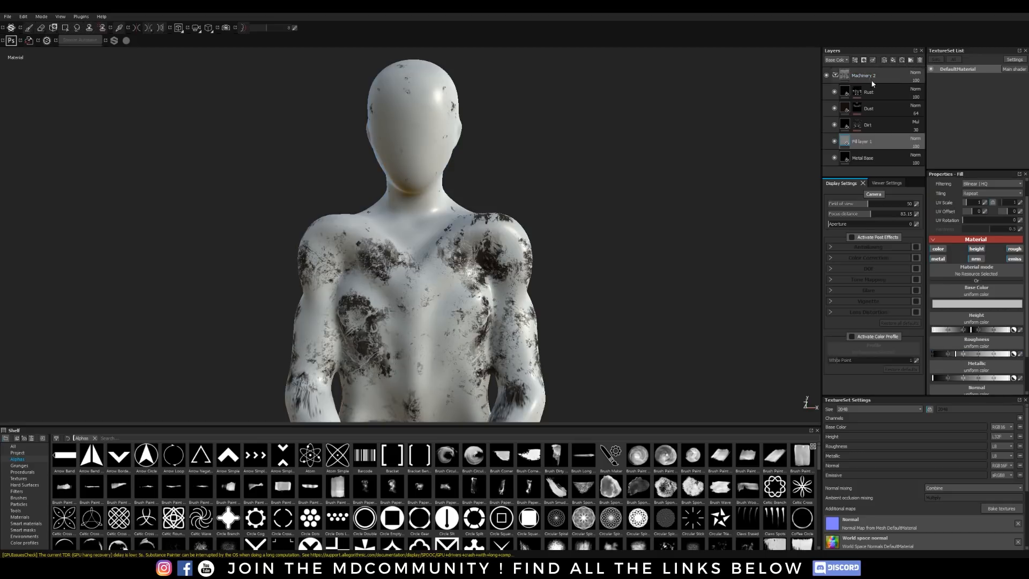
pyautogui.moveTo(859, 140); pyautogui.dragTo(847, 76)
pyautogui.rightClick(849, 75)
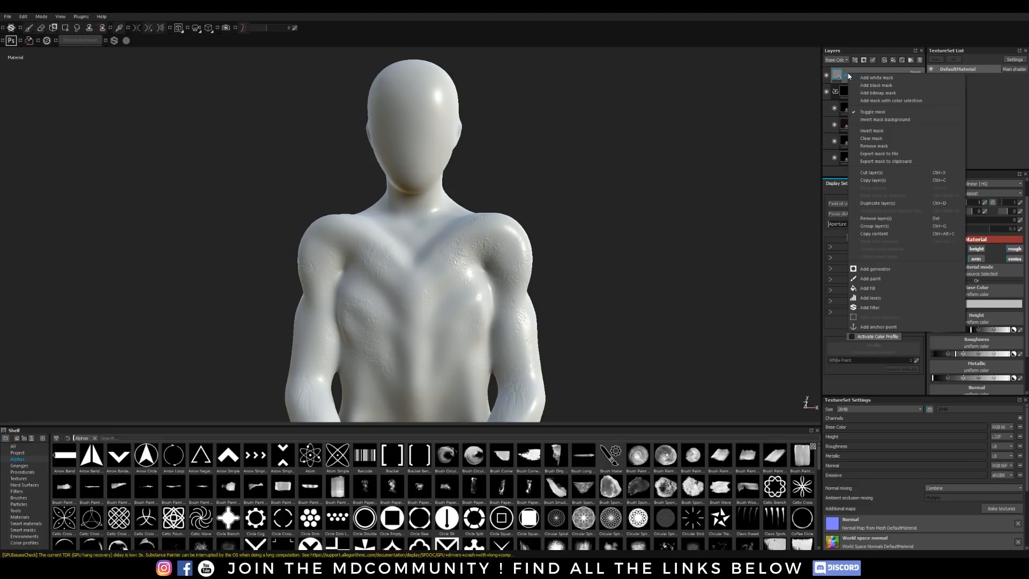
pyautogui.click(875, 86)
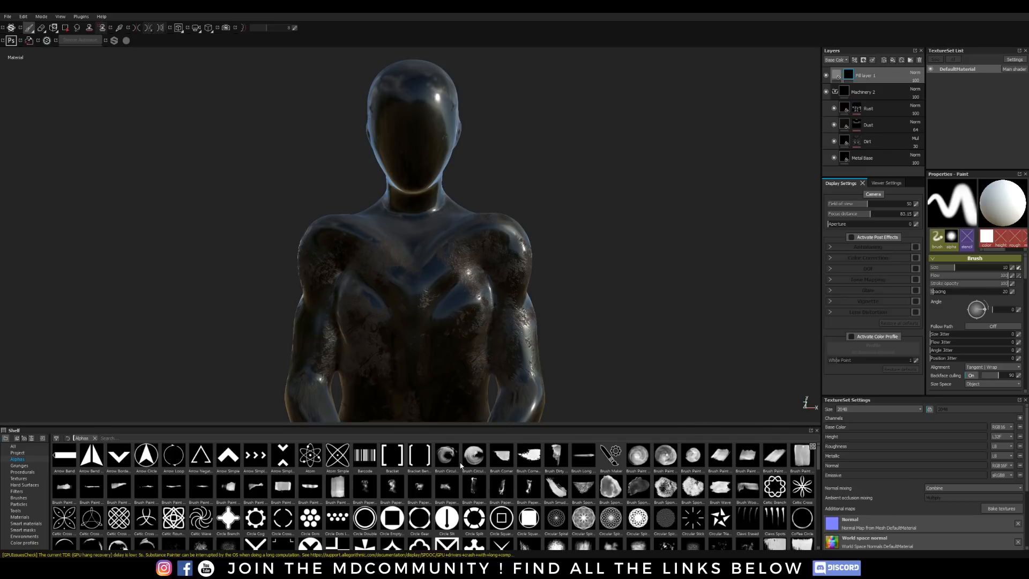
pyautogui.moveTo(461, 464)
pyautogui.mouseDown()
pyautogui.moveTo(514, 397)
pyautogui.moveTo(417, 128)
pyautogui.moveTo(854, 81)
pyautogui.mouseUp()
pyautogui.click(835, 78)
pyautogui.moveTo(401, 100); pyautogui.dragTo(417, 158)
pyautogui.hotkey('ctrl', 'z')
# Step: Set the masked fill layer's base color to green
pyautogui.click(836, 77)
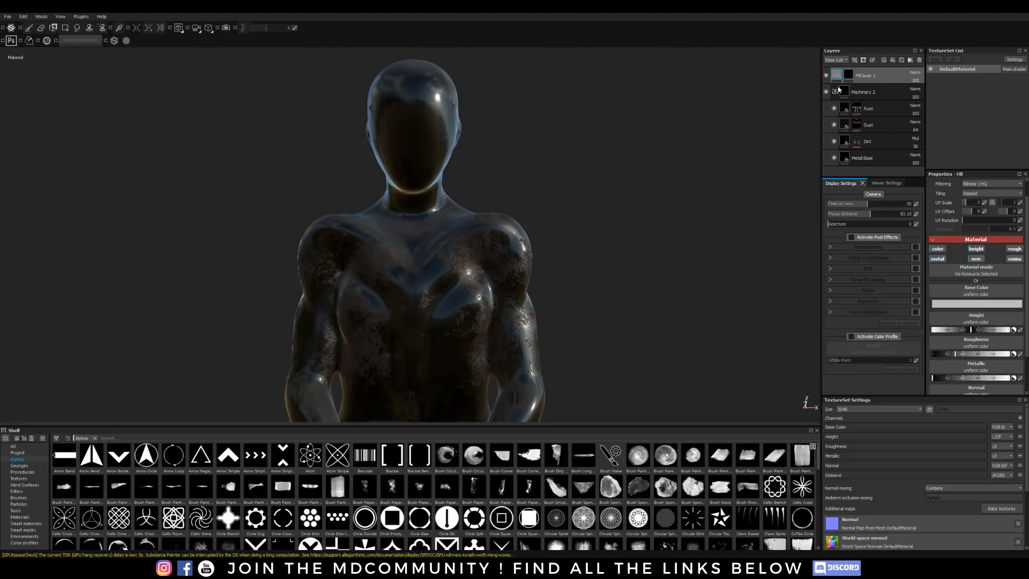
pyautogui.click(938, 301)
pyautogui.moveTo(937, 301); pyautogui.dragTo(967, 278)
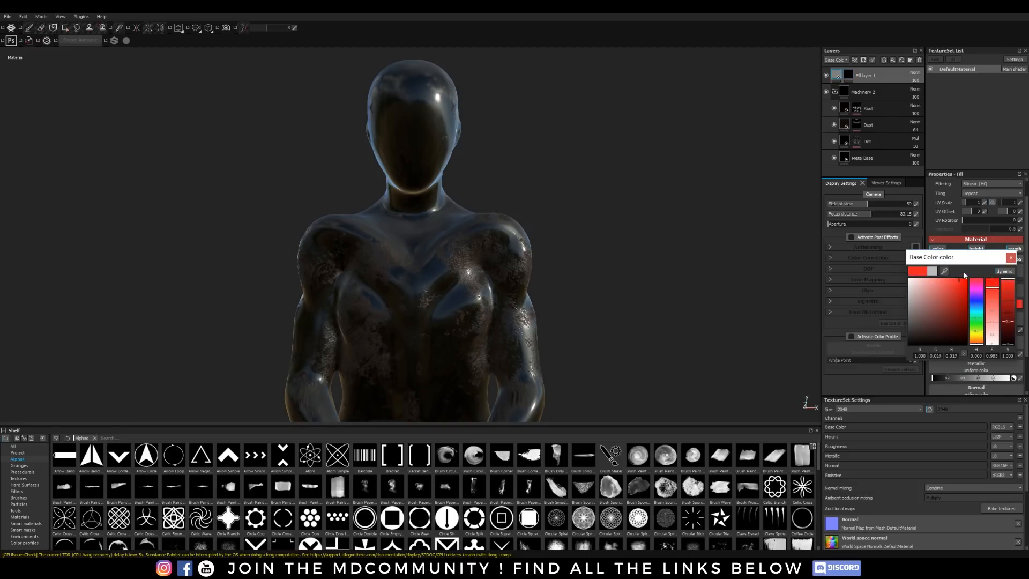
pyautogui.moveTo(976, 339); pyautogui.dragTo(980, 323)
pyautogui.click(1011, 258)
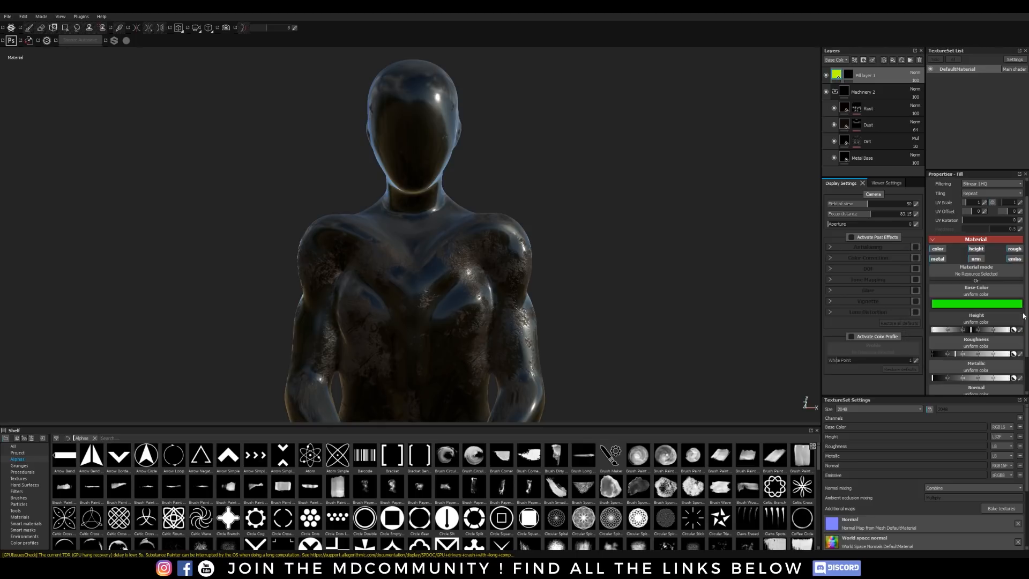
# Step: Lower the fill layer's height slightly and set its emissive color to bright green
pyautogui.scroll(-3, 1008, 322)
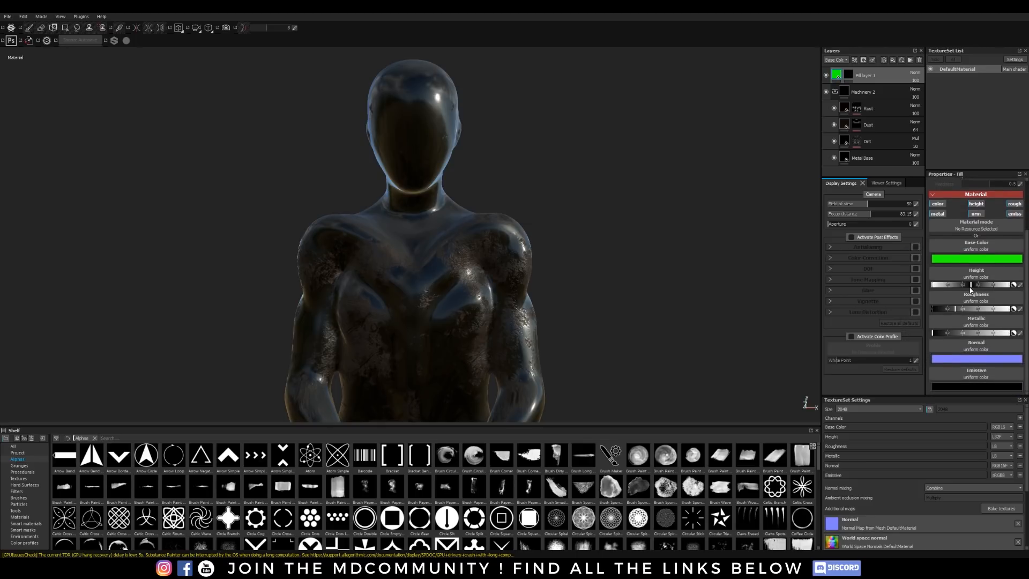
pyautogui.moveTo(969, 287); pyautogui.dragTo(968, 287)
pyautogui.click(981, 386)
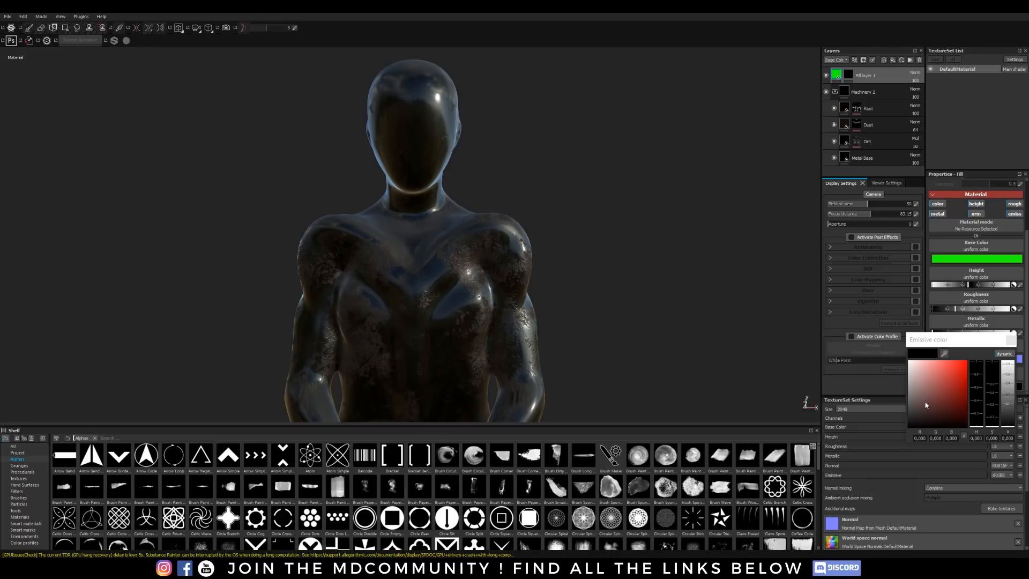
pyautogui.click(931, 380)
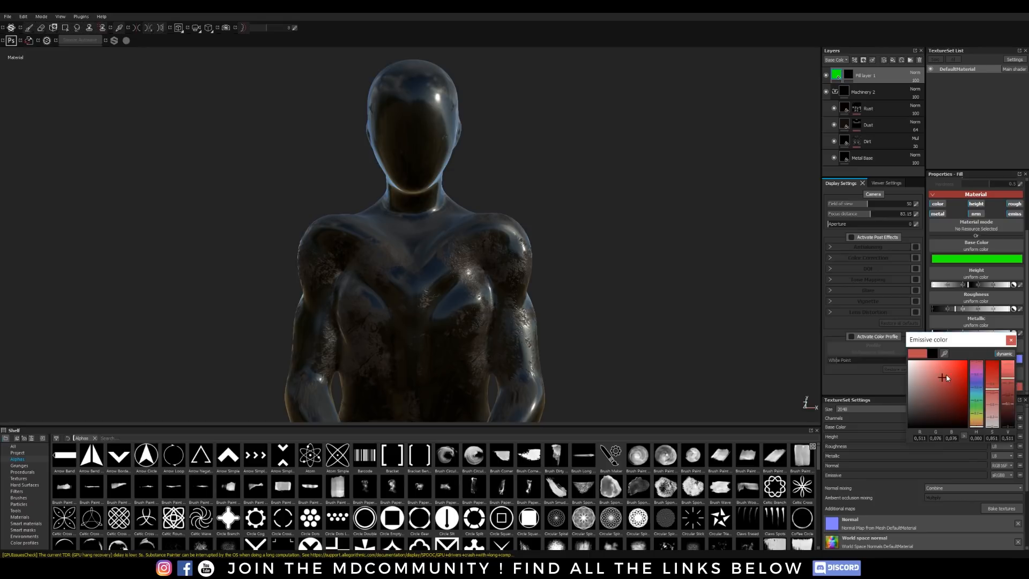
pyautogui.moveTo(976, 421); pyautogui.dragTo(988, 351)
pyautogui.moveTo(978, 417); pyautogui.dragTo(975, 401)
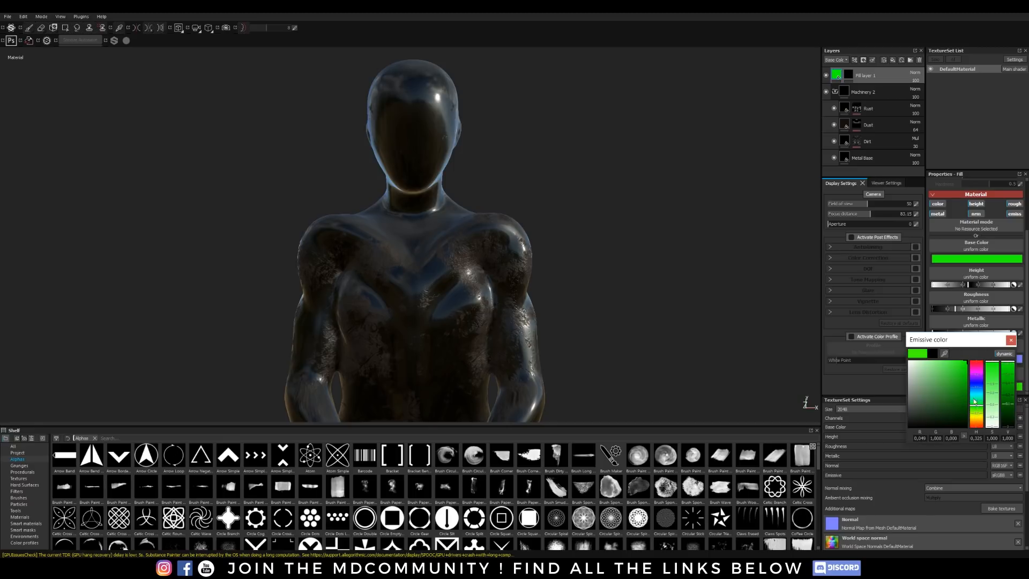
pyautogui.click(1011, 340)
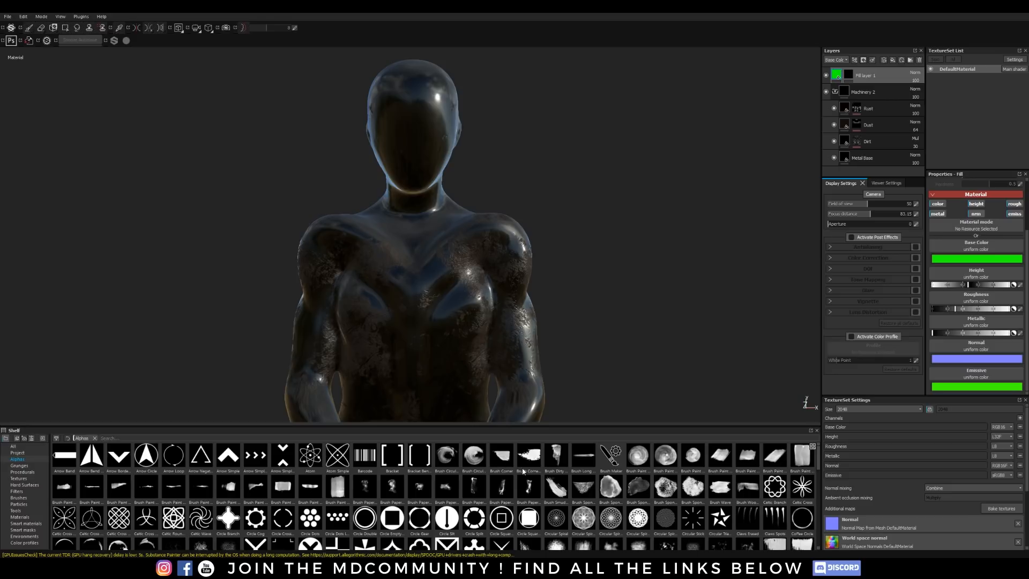
# Step: Stamp the three-part triangle alpha once on the centre of the face in the green fill layer's mask, with brush size about 24
pyautogui.moveTo(818, 455)
pyautogui.mouseDown()
pyautogui.moveTo(819, 491)
pyautogui.moveTo(821, 480)
pyautogui.mouseUp()
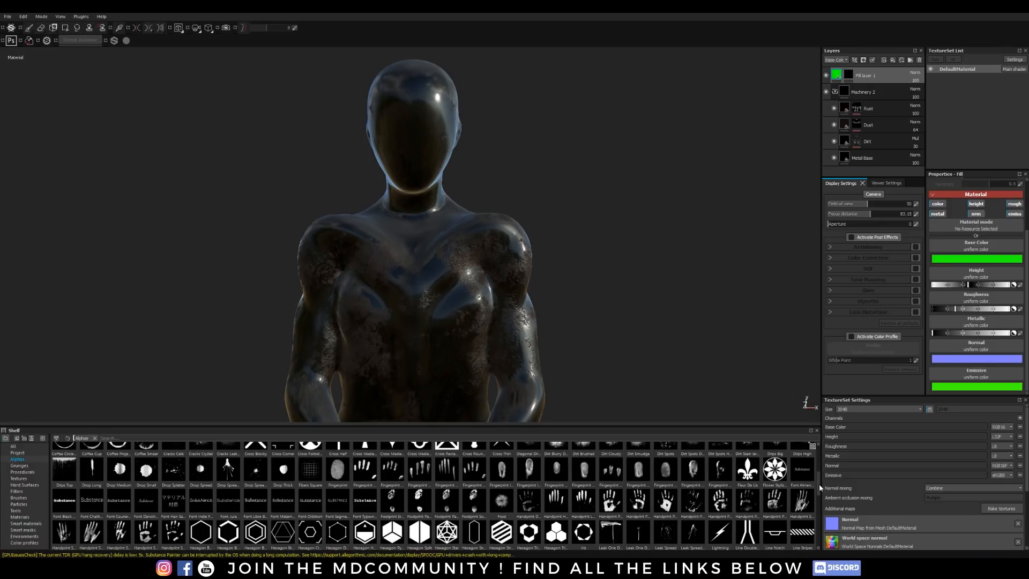
pyautogui.scroll(-2, 601, 470)
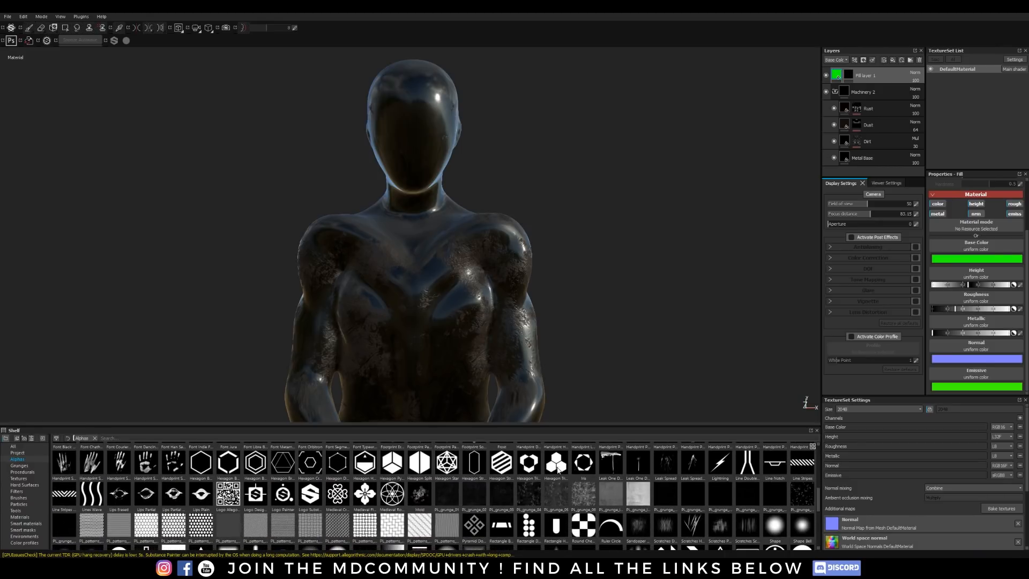
pyautogui.moveTo(498, 476)
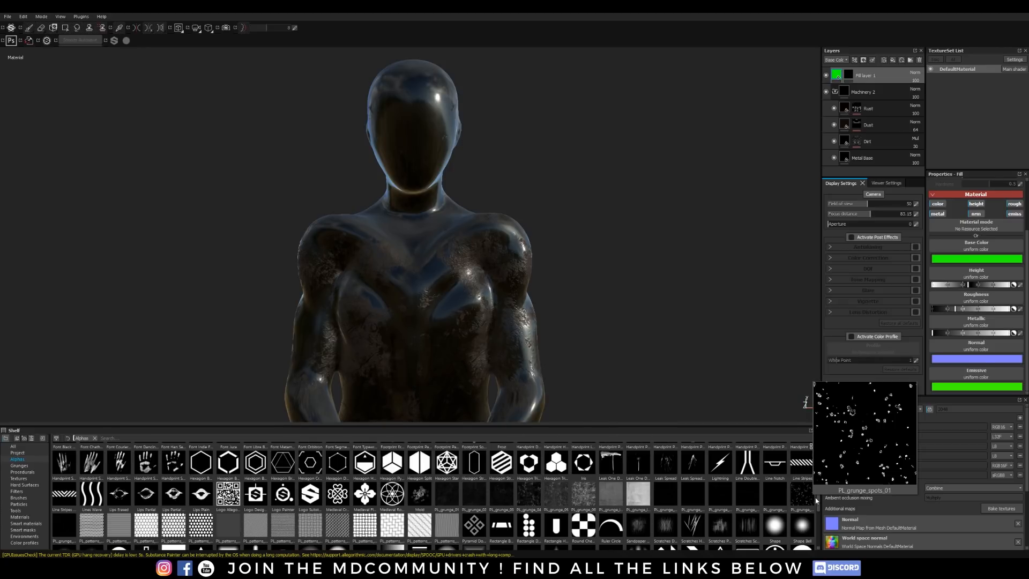
pyautogui.scroll(-2, 815, 512)
pyautogui.scroll(-3, 821, 519)
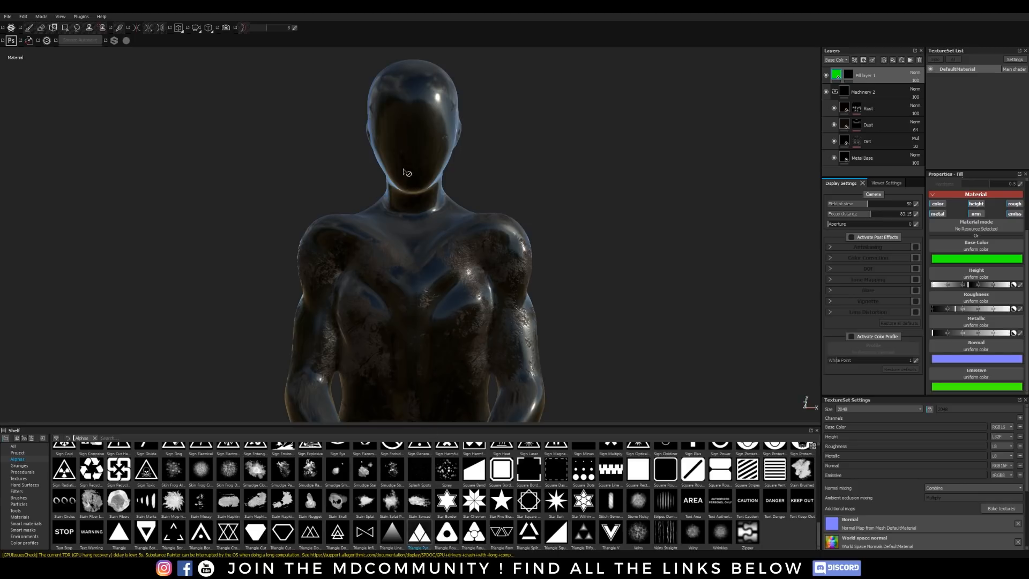
pyautogui.click(849, 75)
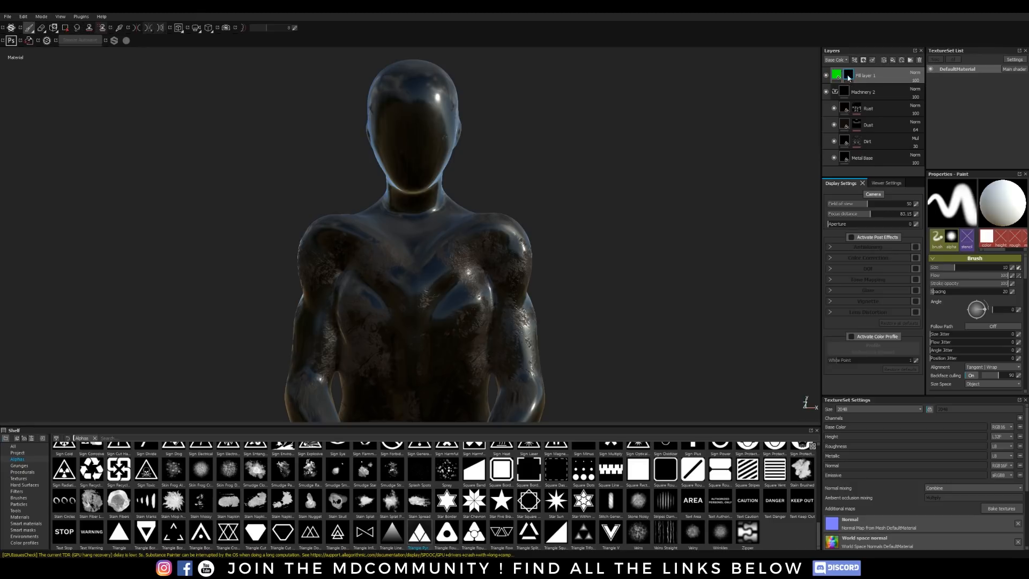
pyautogui.click(419, 534)
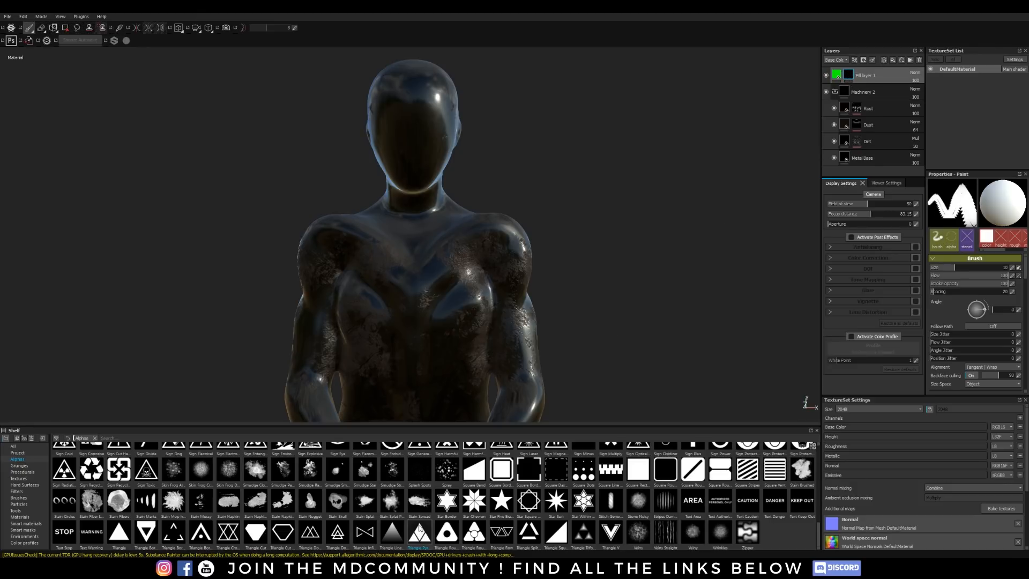
pyautogui.keyDown('ctrl'); pyautogui.moveTo(412, 142); pyautogui.dragTo(414, 134, button='right'); pyautogui.keyUp('ctrl')
pyautogui.click(413, 134)
pyautogui.moveTo(557, 207)
pyautogui.keyDown('alt'); pyautogui.mouseDown()
pyautogui.moveTo(577, 166)
pyautogui.moveTo(634, 177)
pyautogui.moveTo(749, 234)
pyautogui.moveTo(632, 236)
pyautogui.moveTo(462, 216)
pyautogui.moveTo(735, 255)
pyautogui.moveTo(531, 206)
pyautogui.moveTo(519, 216)
pyautogui.mouseUp(); pyautogui.keyUp('alt')
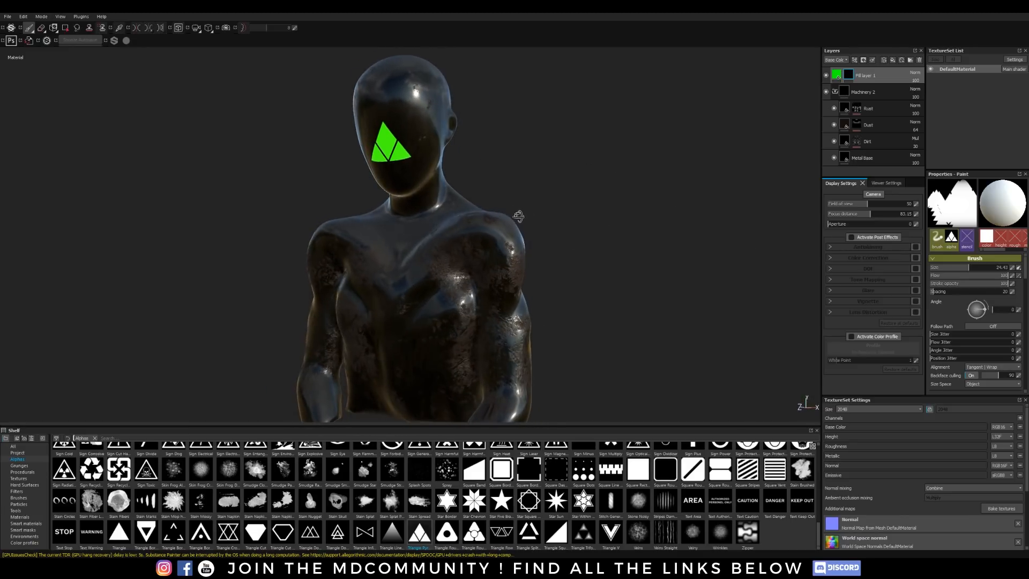
pyautogui.moveTo(609, 258)
pyautogui.keyDown('alt'); pyautogui.mouseDown()
pyautogui.moveTo(607, 241)
pyautogui.moveTo(641, 232)
pyautogui.moveTo(659, 242)
pyautogui.mouseUp(); pyautogui.keyUp('alt')
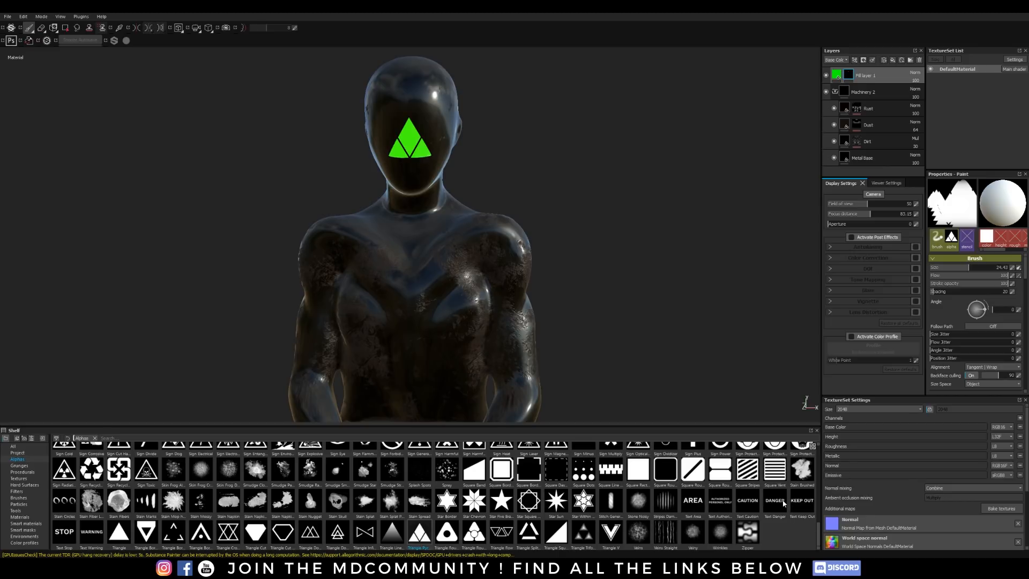
# Step: Try stamping the WARNING text alpha on the middle of the chest and undo the stamps
pyautogui.click(92, 530)
pyautogui.click(415, 293)
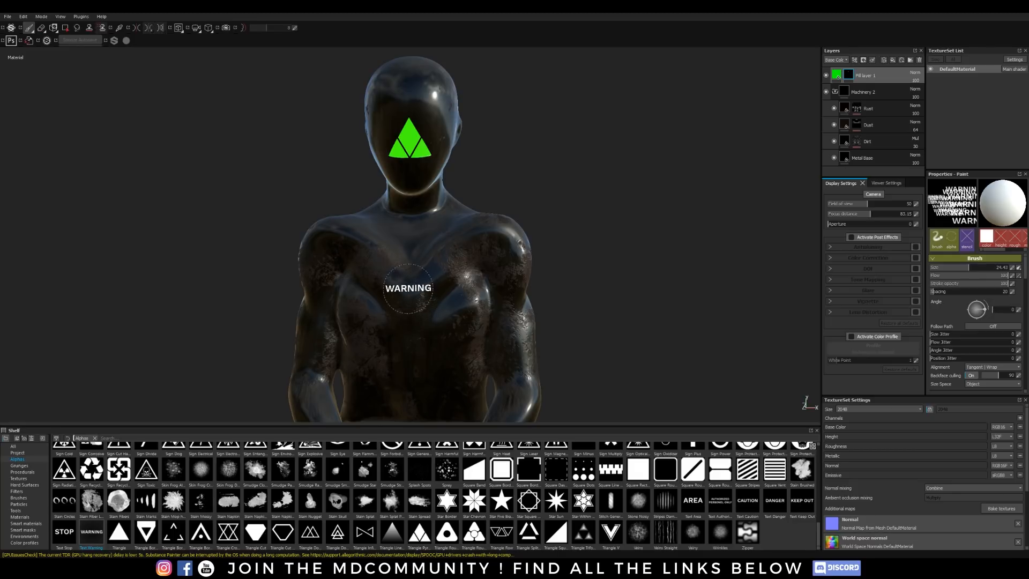
pyautogui.moveTo(639, 322)
pyautogui.keyDown('alt'); pyautogui.mouseDown()
pyautogui.moveTo(654, 298)
pyautogui.moveTo(586, 320)
pyautogui.mouseUp(); pyautogui.keyUp('alt')
pyautogui.hotkey('ctrl', 'z')
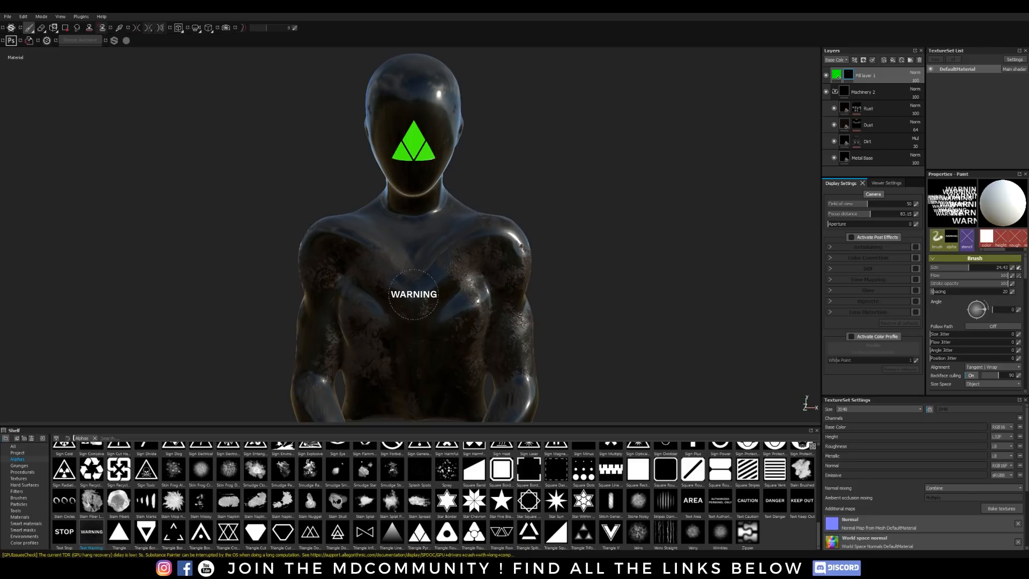
pyautogui.click(413, 294)
pyautogui.moveTo(614, 278)
pyautogui.keyDown('alt'); pyautogui.mouseDown()
pyautogui.moveTo(660, 259)
pyautogui.moveTo(648, 274)
pyautogui.moveTo(616, 274)
pyautogui.mouseUp(); pyautogui.keyUp('alt')
pyautogui.hotkey('ctrl', 'z')
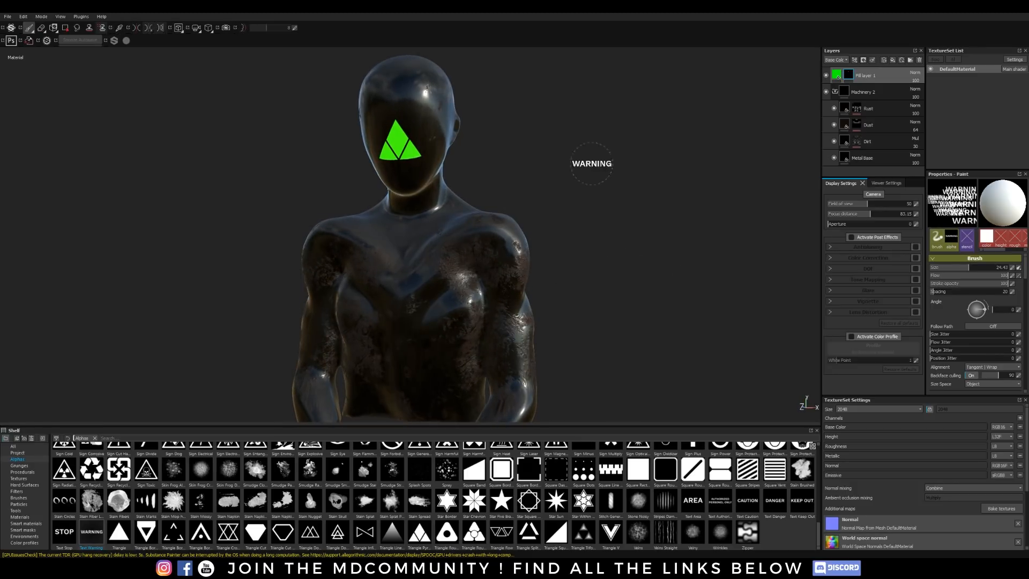
# Step: Open the texture export settings and display the output map configuration of the Octane preset
pyautogui.click(8, 18)
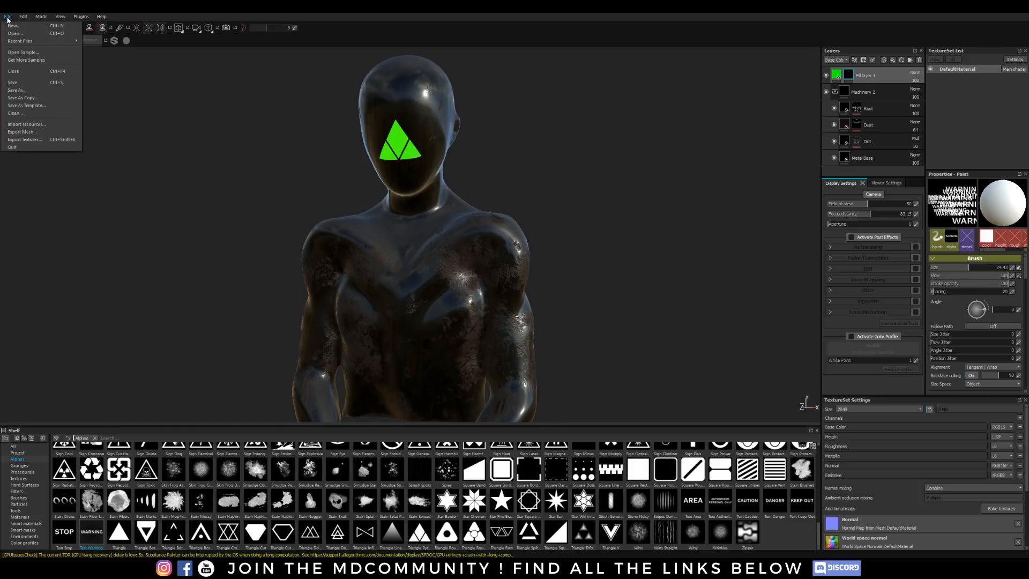
pyautogui.click(28, 140)
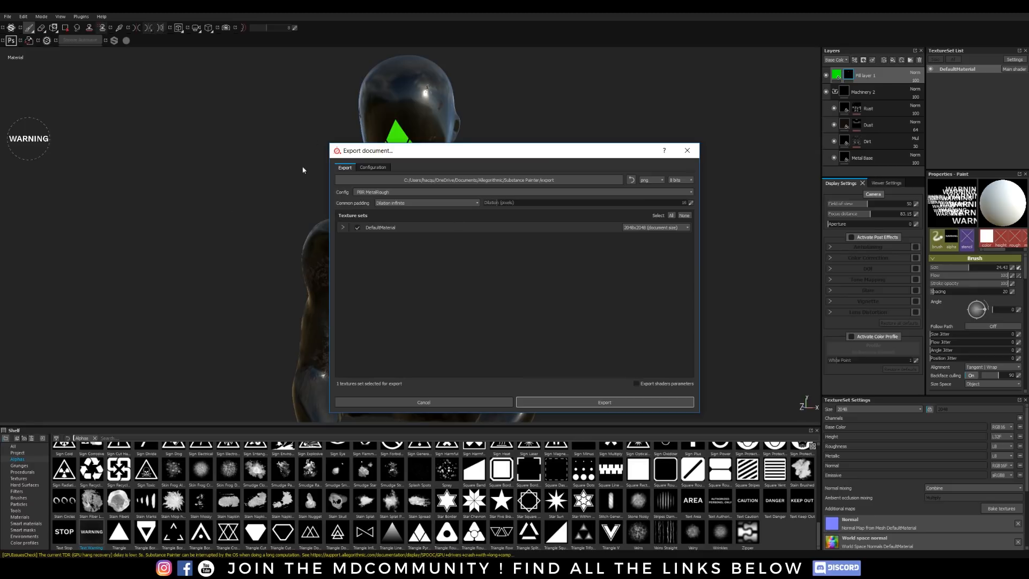
pyautogui.click(374, 168)
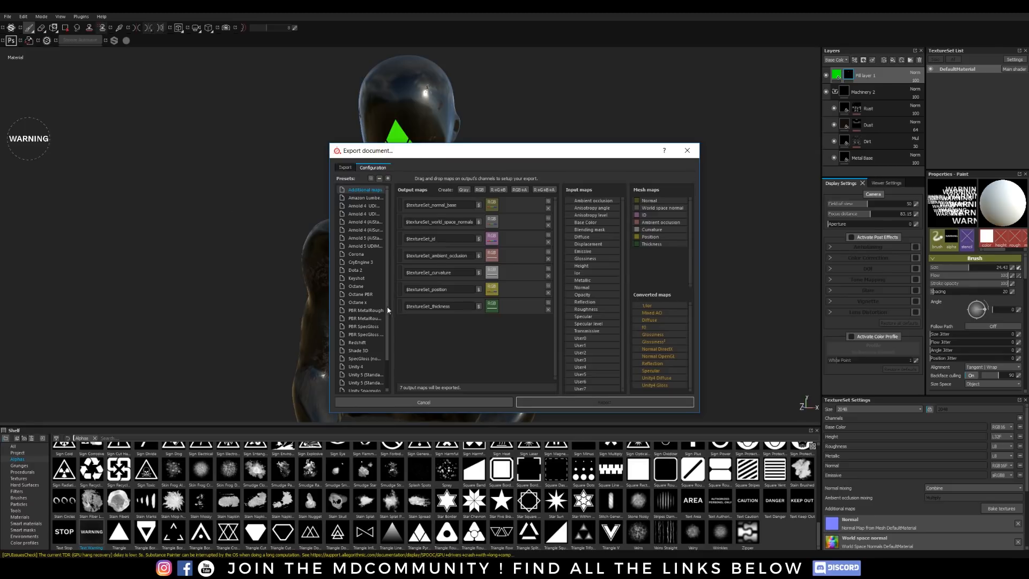
pyautogui.click(356, 287)
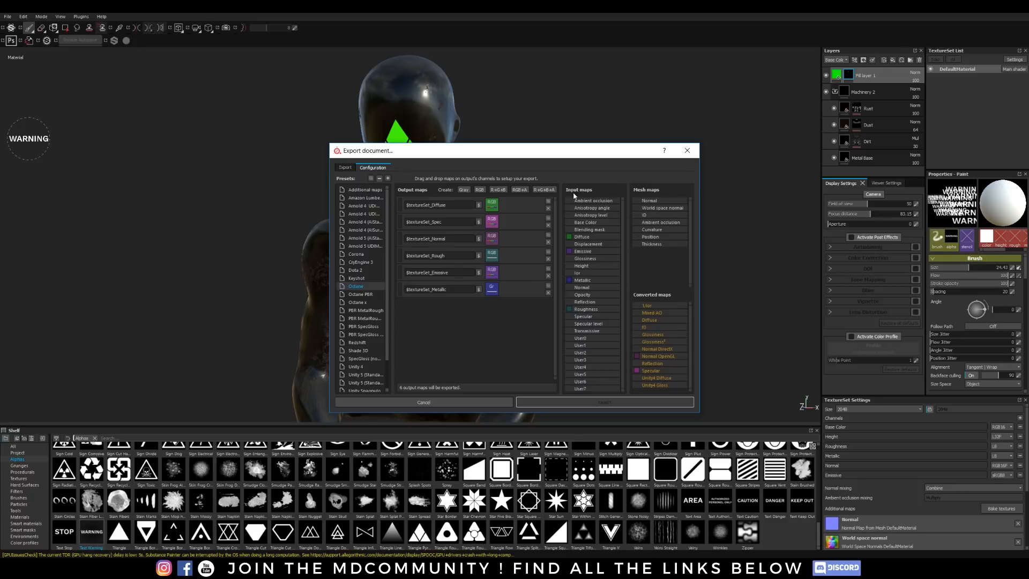
# Step: Review the Octane preset's output maps, from Diffuse and Spec through to Emissive and Metallic
pyautogui.moveTo(588, 212); pyautogui.dragTo(490, 237)
pyautogui.moveTo(454, 205); pyautogui.dragTo(376, 206)
pyautogui.moveTo(451, 222); pyautogui.dragTo(396, 245)
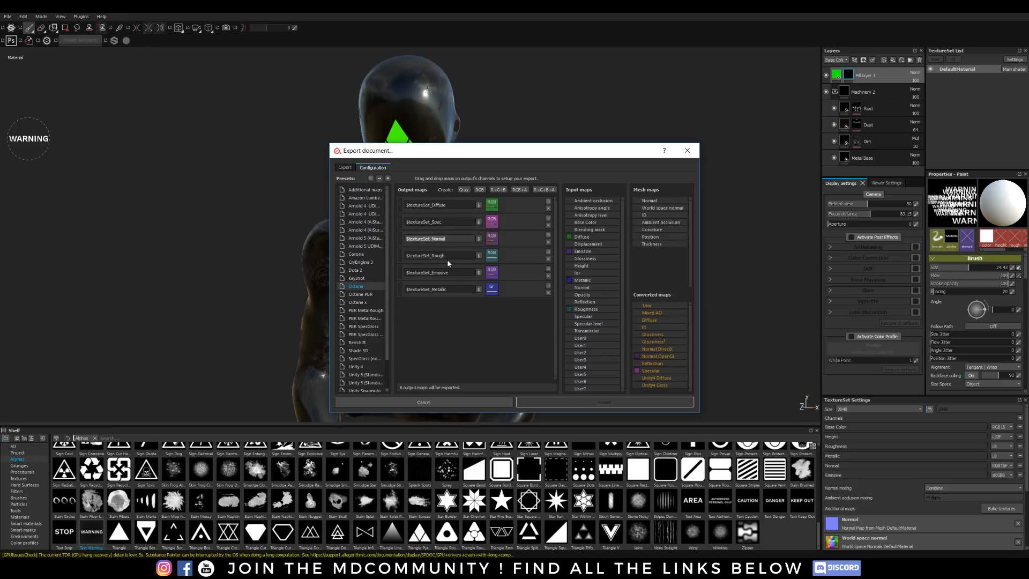
pyautogui.moveTo(455, 256); pyautogui.dragTo(406, 290)
pyautogui.click(448, 331)
pyautogui.moveTo(453, 289); pyautogui.dragTo(407, 290)
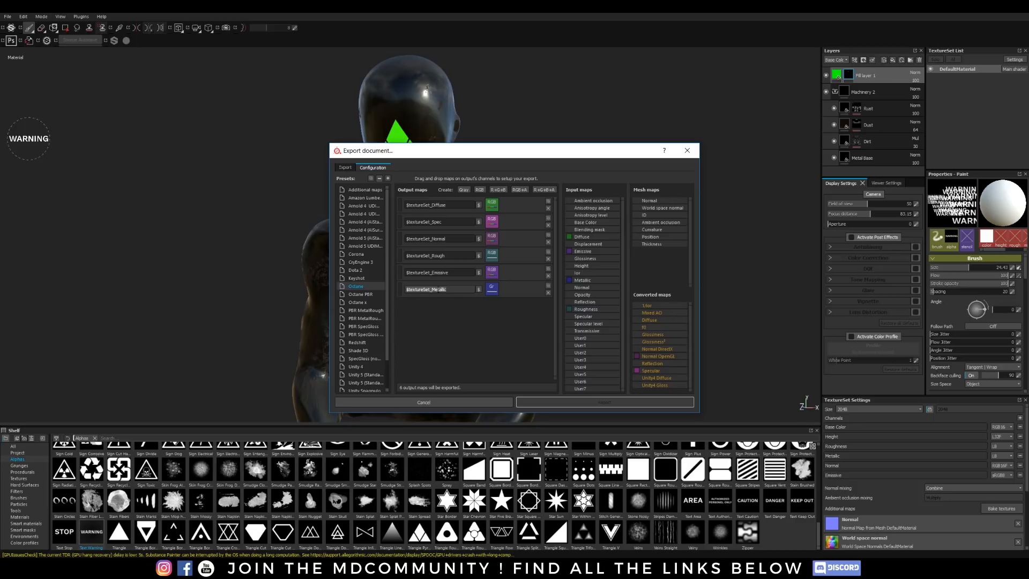
pyautogui.moveTo(512, 156); pyautogui.dragTo(438, 110)
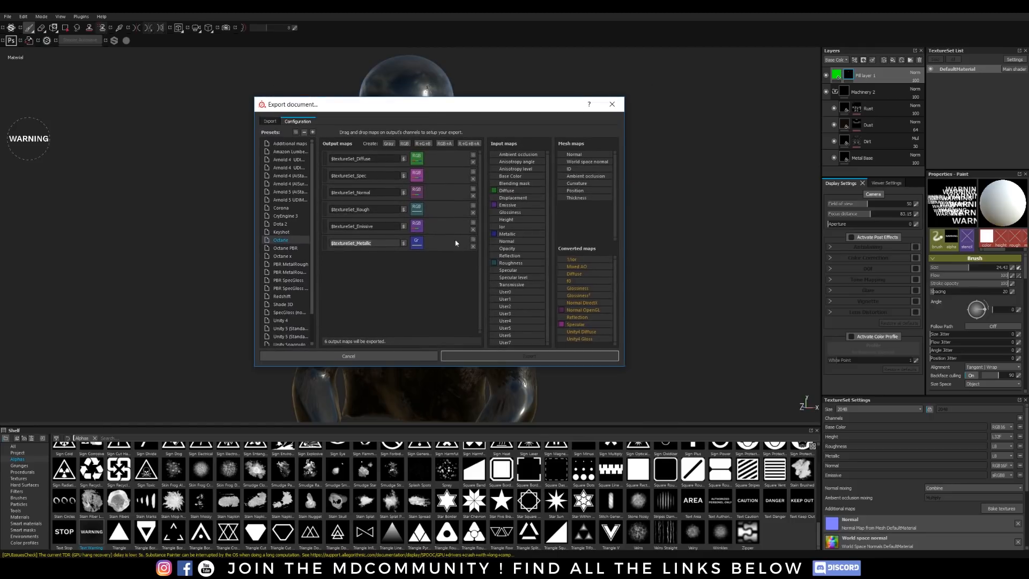
pyautogui.click(380, 289)
# Step: Configure the texture export with the Octane preset, 4096x4096 resolution and 16-bit PNG output
pyautogui.click(270, 122)
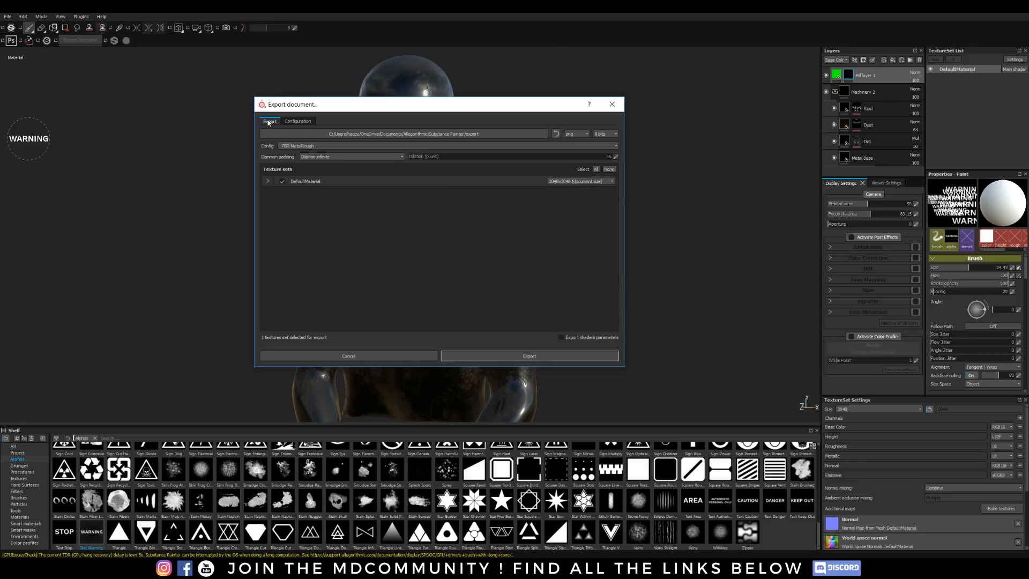
pyautogui.click(300, 146)
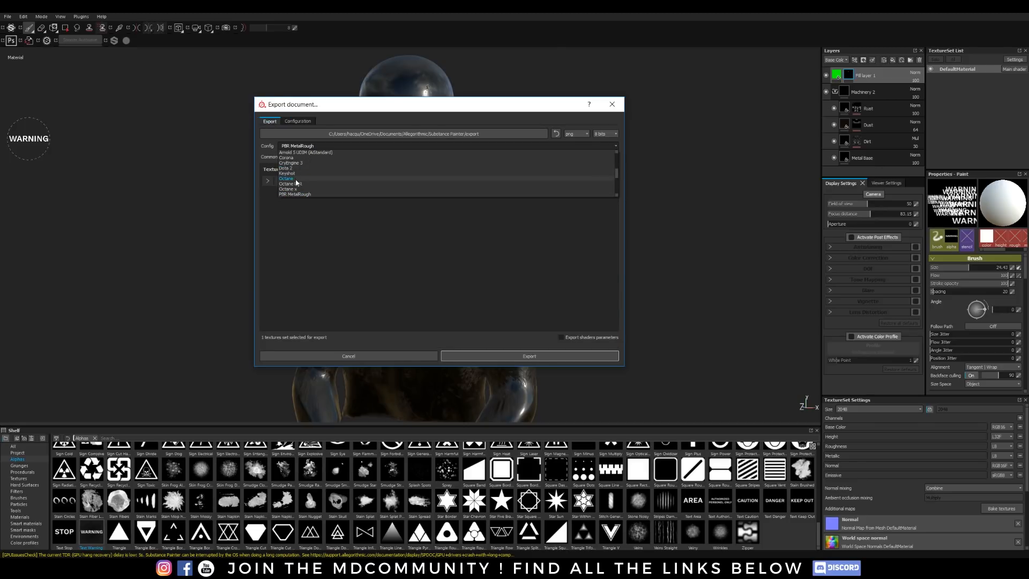
pyautogui.click(294, 181)
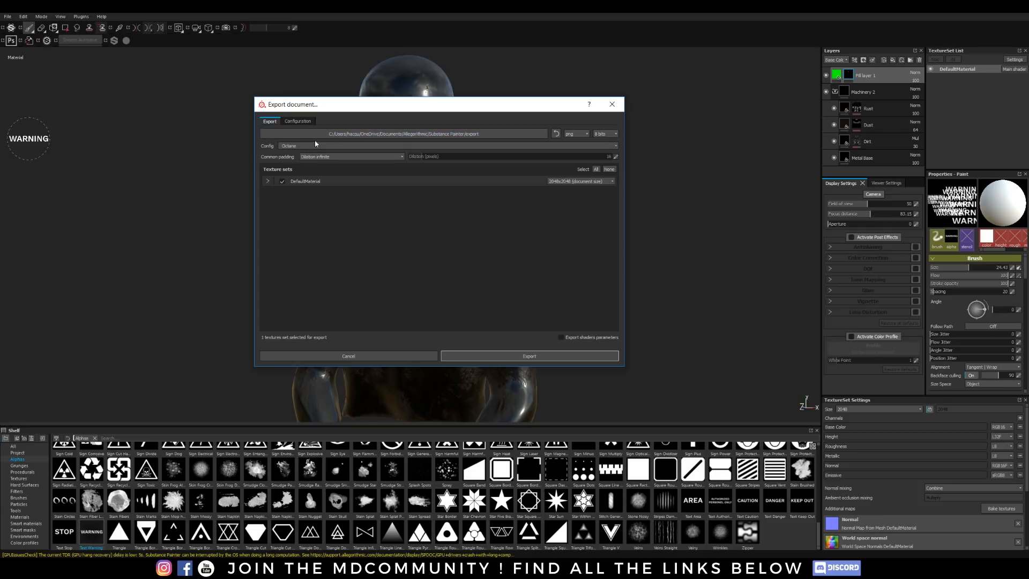
pyautogui.click(572, 182)
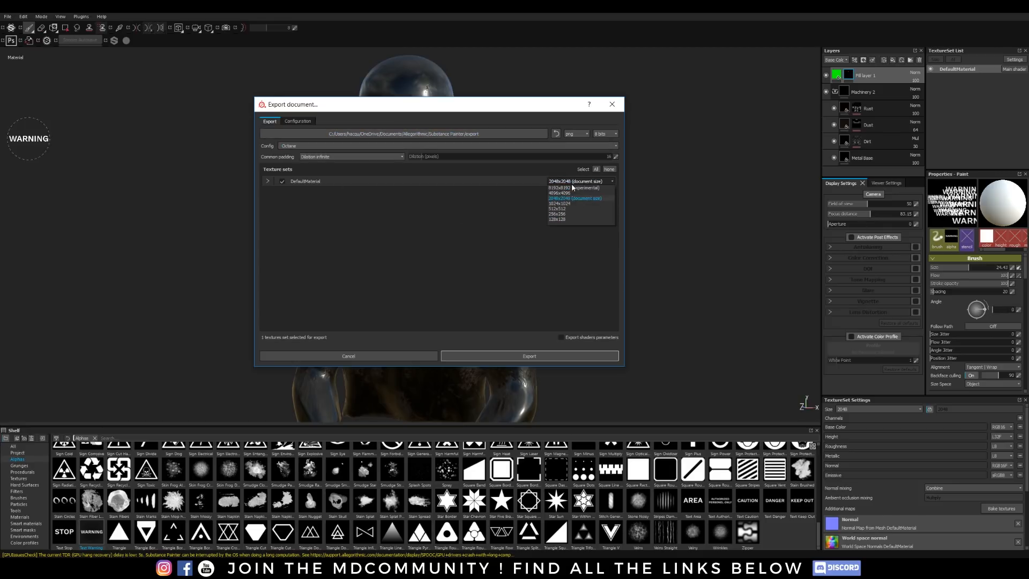
pyautogui.click(561, 194)
pyautogui.click(604, 133)
pyautogui.click(601, 148)
pyautogui.click(576, 133)
pyautogui.click(520, 219)
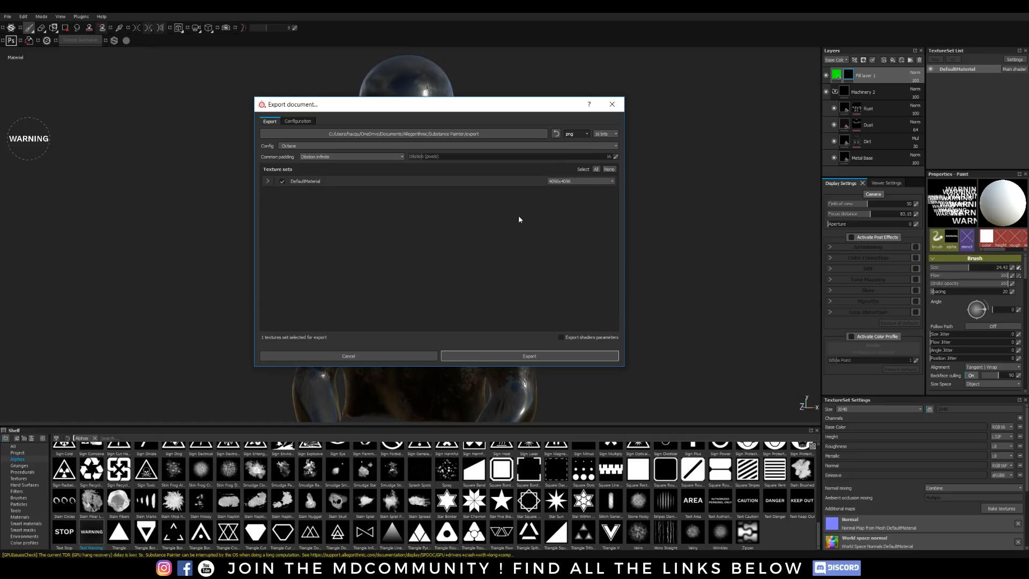
# Step: Create a folder named Thugtorial inside E:/3D models/Thug 2 and choose it as the export destination
pyautogui.click(531, 136)
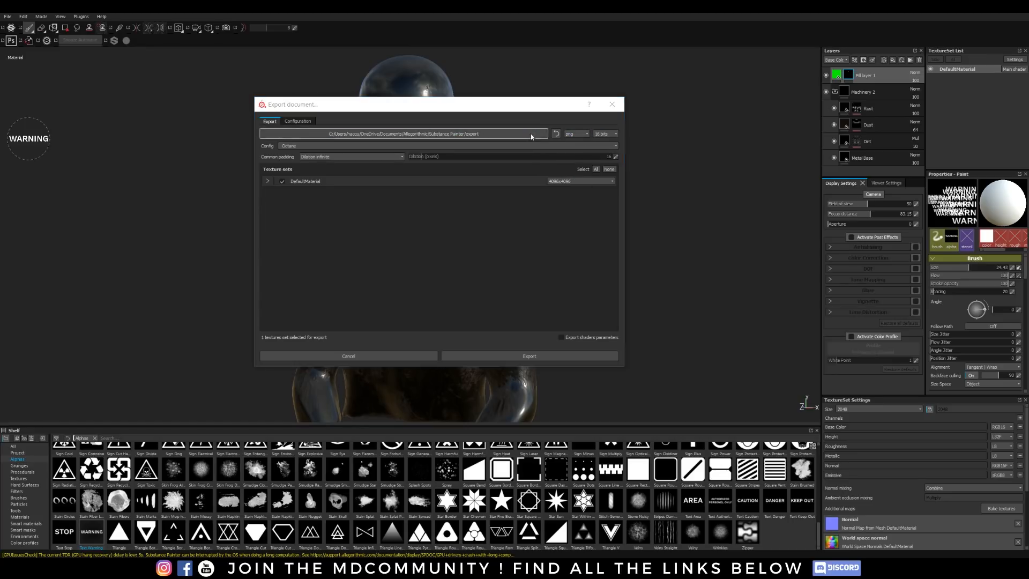
pyautogui.click(306, 327)
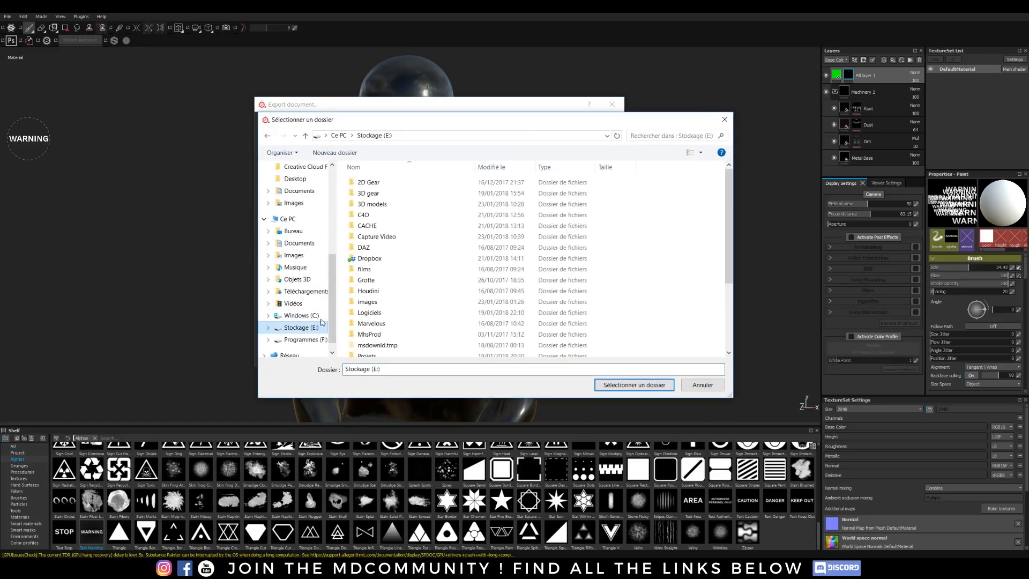
pyautogui.doubleClick(374, 205)
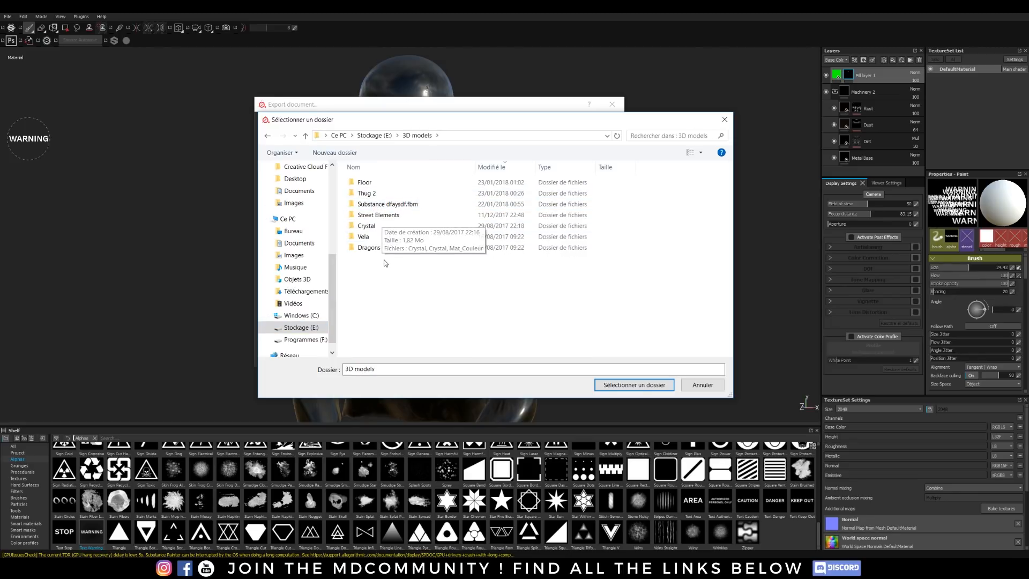
pyautogui.doubleClick(367, 194)
pyautogui.rightClick(377, 249)
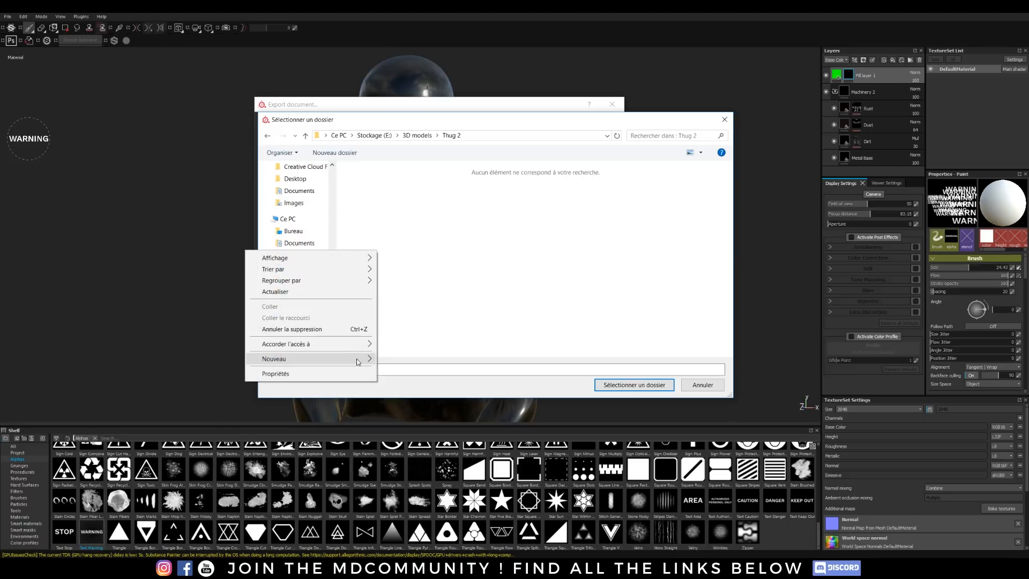
pyautogui.moveTo(366, 360)
pyautogui.click(229, 360)
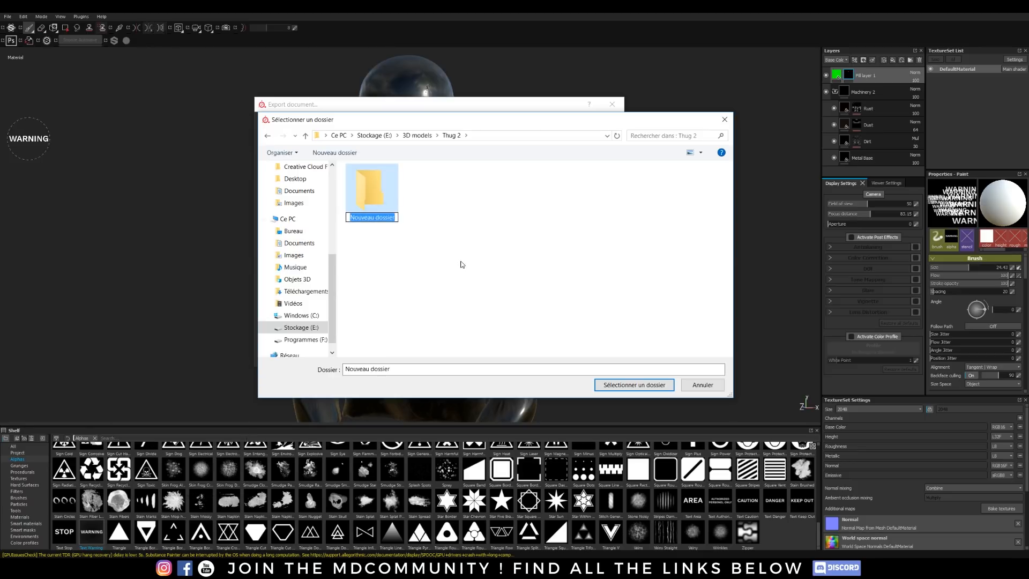
pyautogui.write('Thugtorial')
pyautogui.click(406, 219)
pyautogui.doubleClick(375, 187)
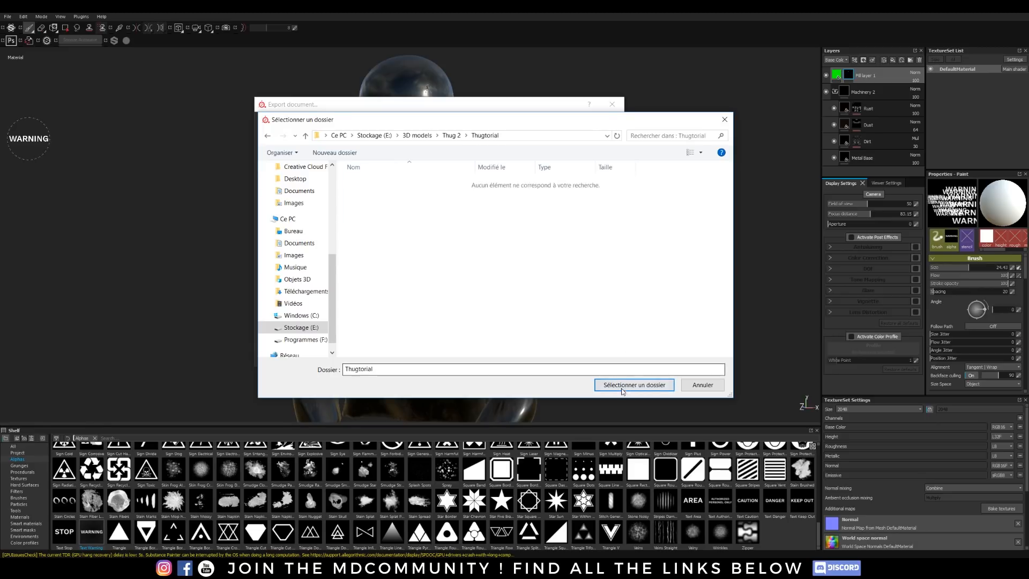
pyautogui.click(634, 385)
# Step: Export the maps of the DefaultMaterial texture set to the chosen folder
pyautogui.click(298, 121)
pyautogui.click(270, 123)
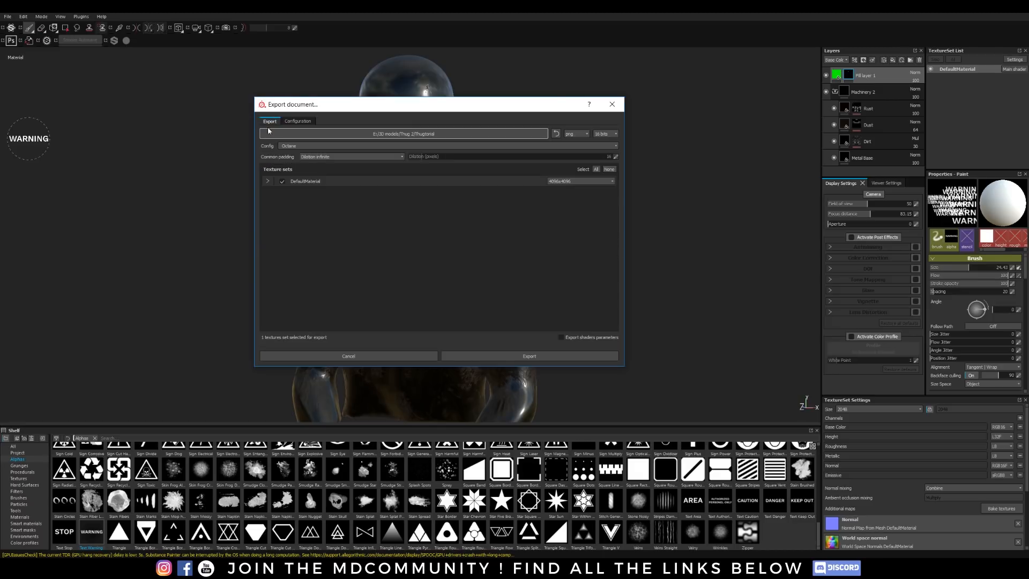
pyautogui.click(268, 181)
pyautogui.click(531, 358)
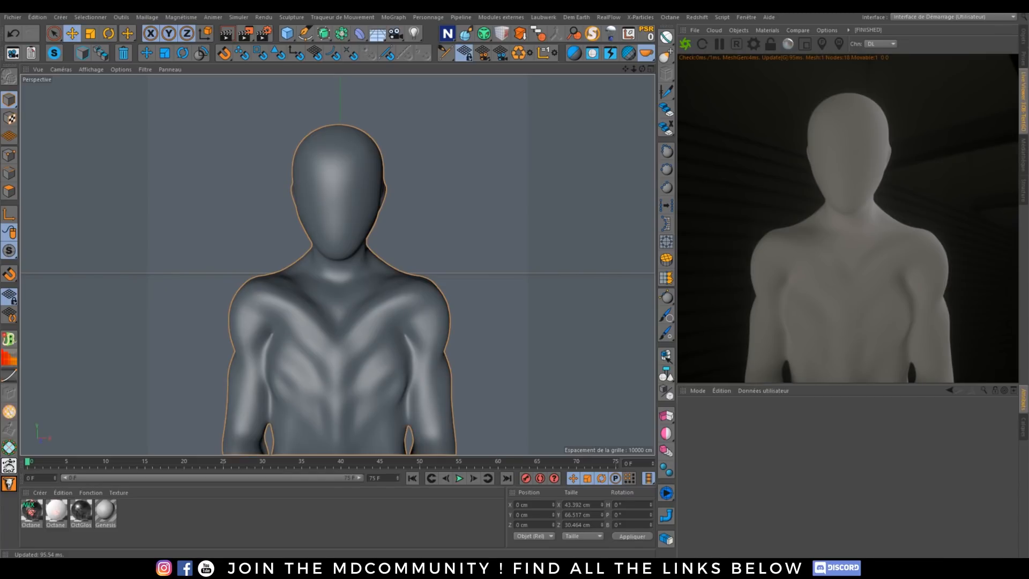
# Step: Create an Octane specular material on the bust and change its material type to Metal
pyautogui.rightClick(844, 140)
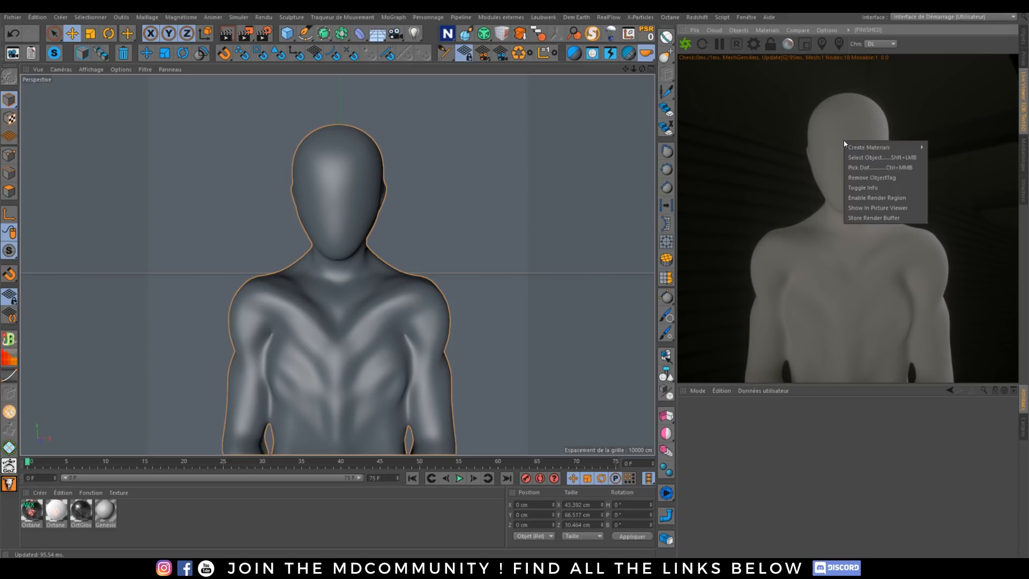
pyautogui.click(941, 172)
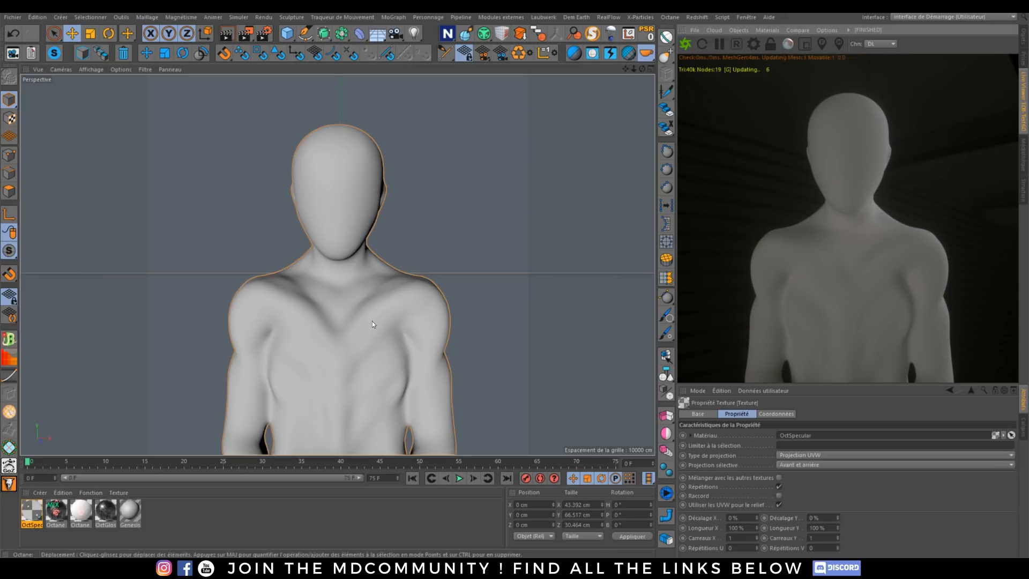
pyautogui.doubleClick(31, 510)
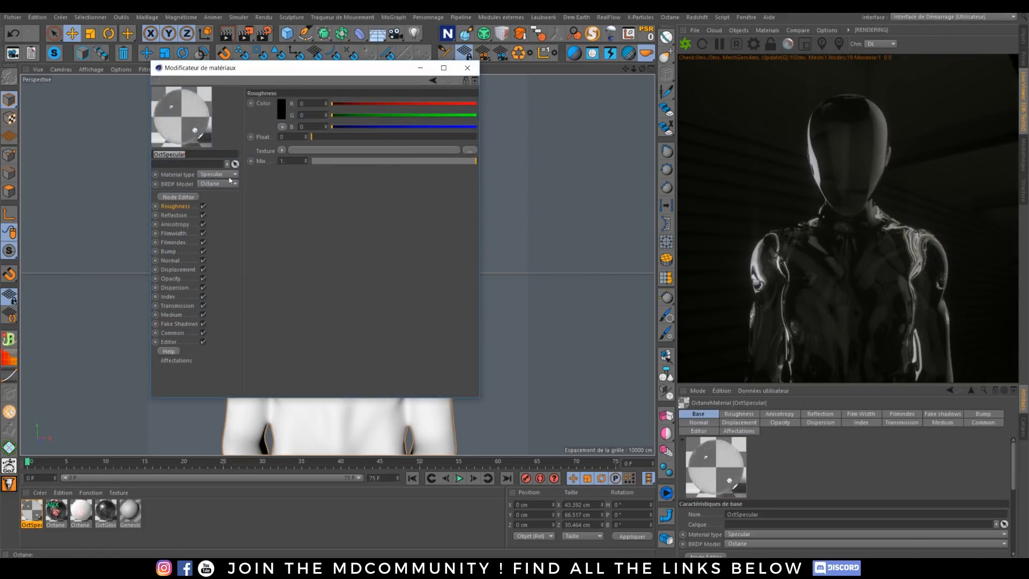
pyautogui.click(221, 175)
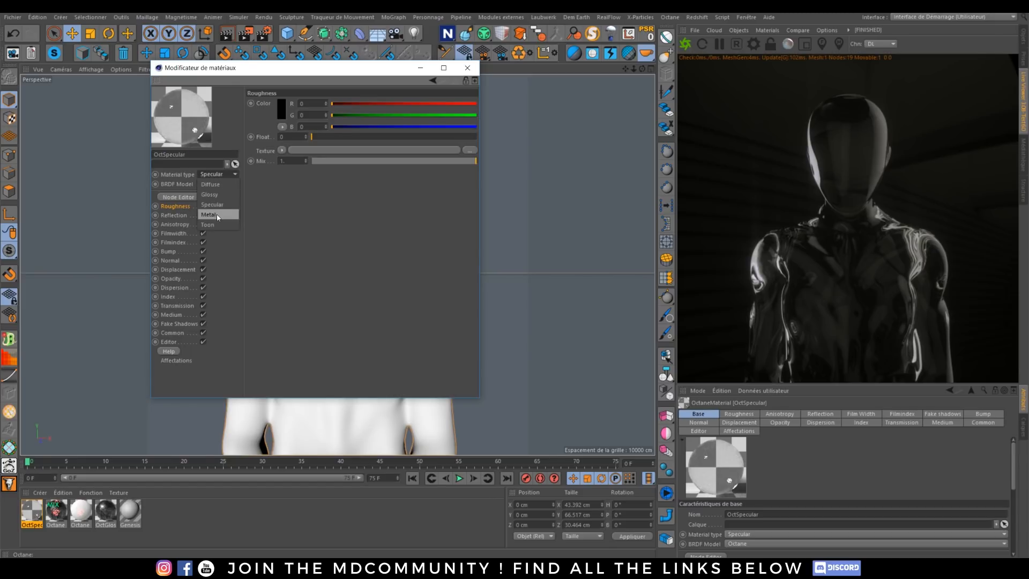
pyautogui.click(217, 215)
# Step: In the node editor, connect DefaultMaterial_Spec.png to the material's Specular input and DefaultMaterial_Rough.png to Roughness, collapsing both texture nodes
pyautogui.click(182, 196)
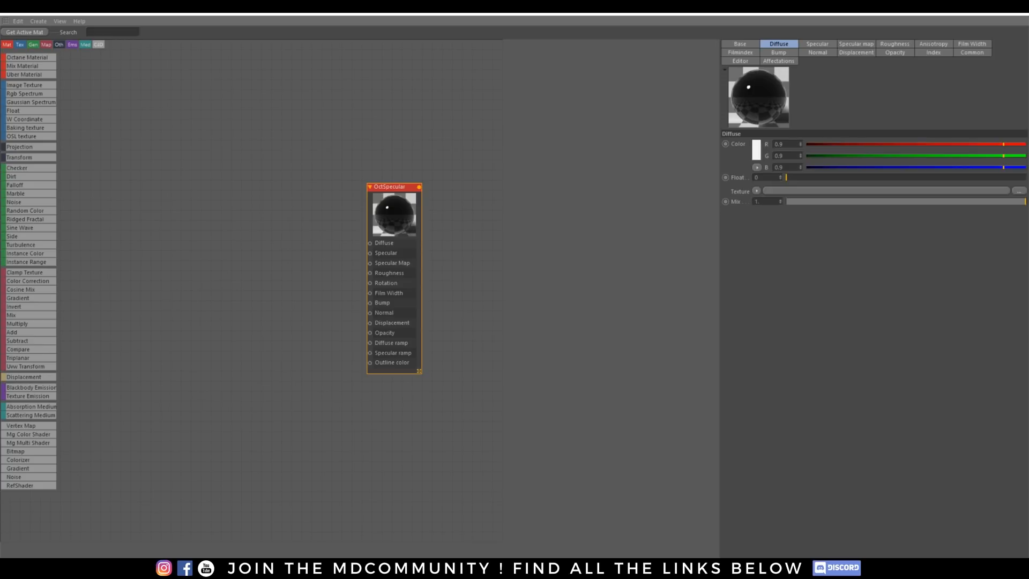
pyautogui.moveTo(1028, 114); pyautogui.dragTo(370, 253)
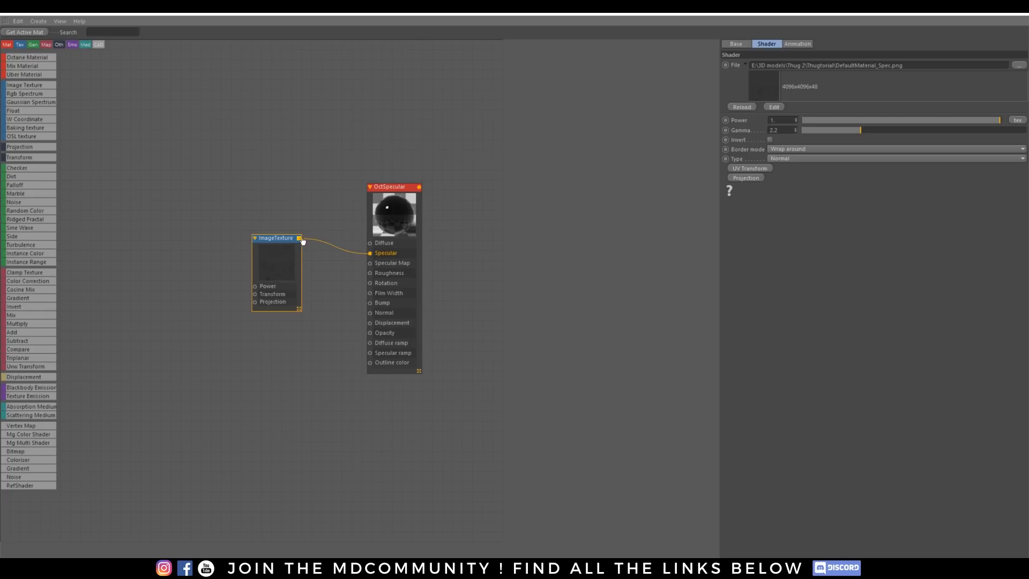
pyautogui.doubleClick(285, 238)
pyautogui.moveTo(287, 239); pyautogui.dragTo(347, 256)
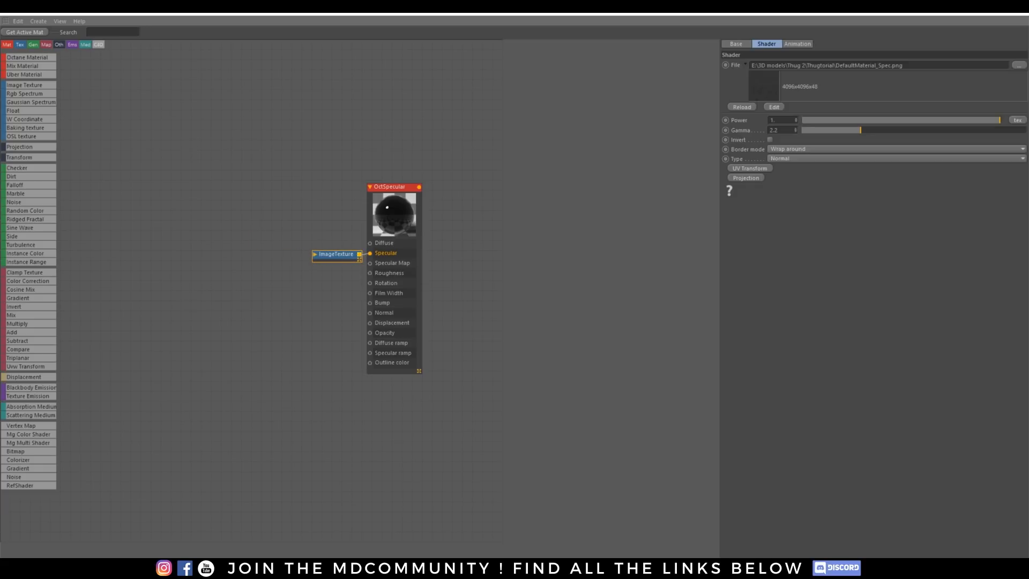
pyautogui.moveTo(330, 288); pyautogui.dragTo(369, 272)
pyautogui.doubleClick(371, 290)
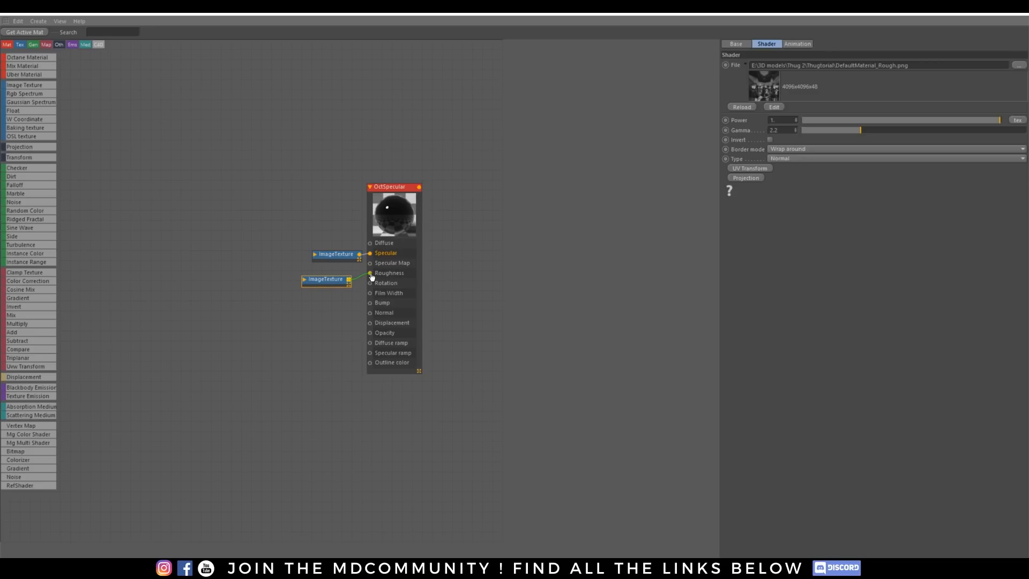
# Step: Rename the roughness texture node rgh and the specular texture node spc, aligning the two nodes
pyautogui.rightClick(328, 279)
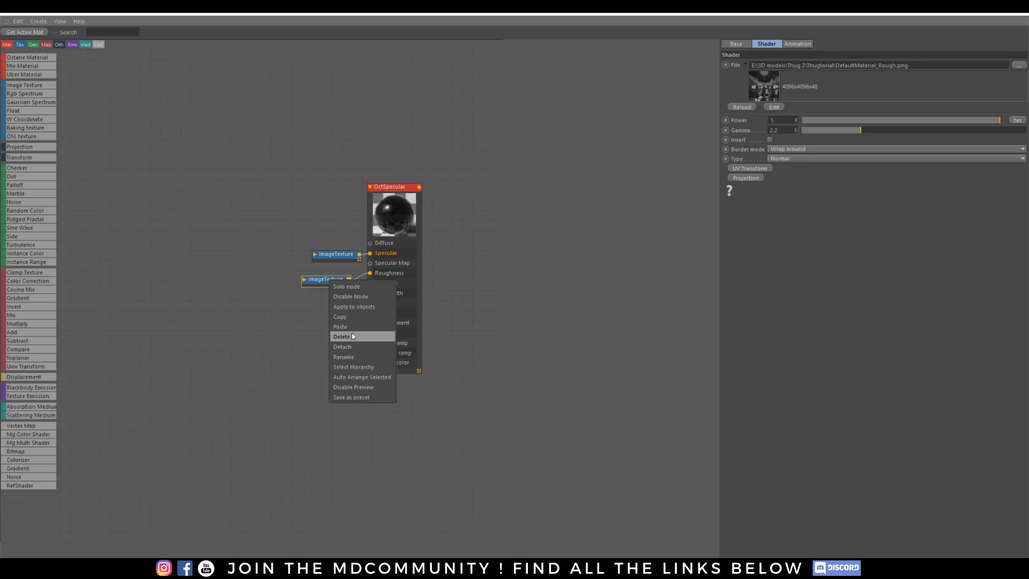
pyautogui.click(343, 356)
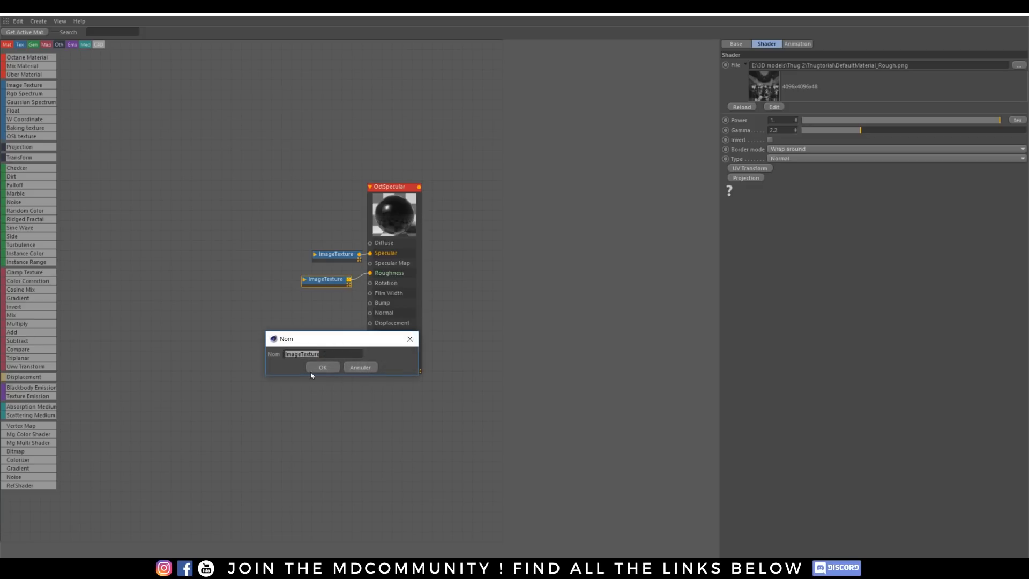
pyautogui.write('rgh')
pyautogui.click(323, 367)
pyautogui.click(336, 255)
pyautogui.rightClick(336, 256)
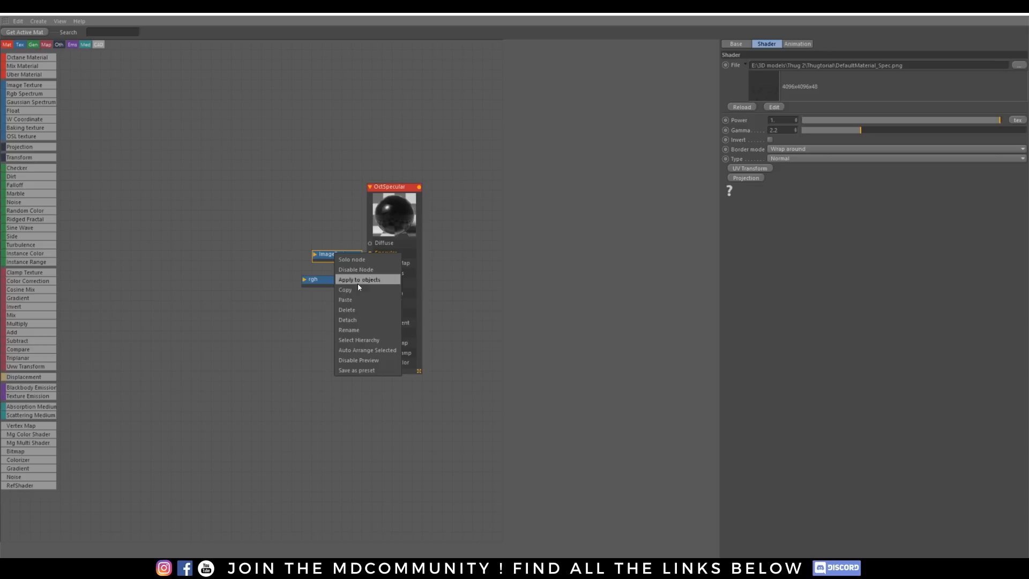
pyautogui.click(356, 330)
pyautogui.write('spe')
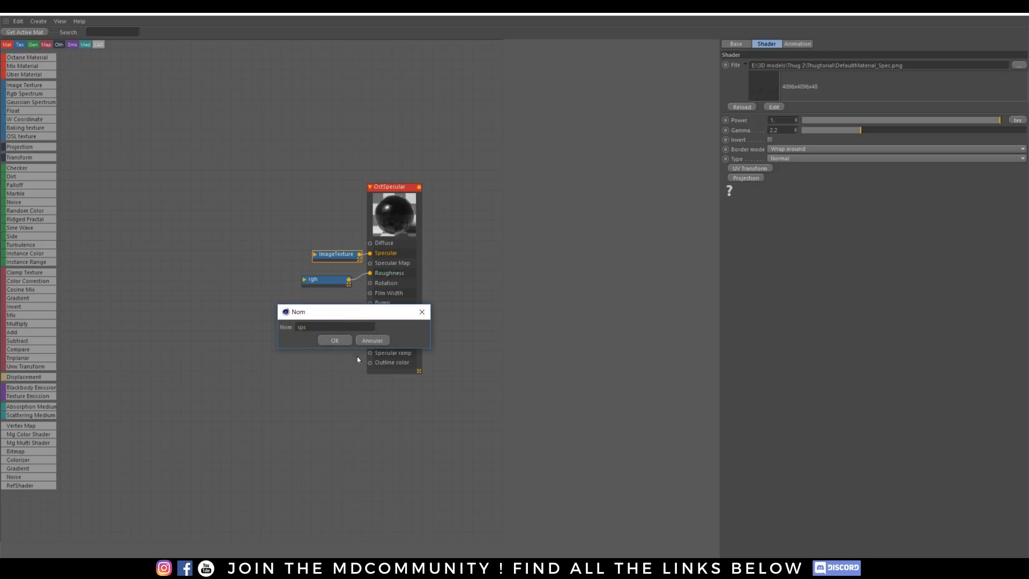
pyautogui.click(335, 340)
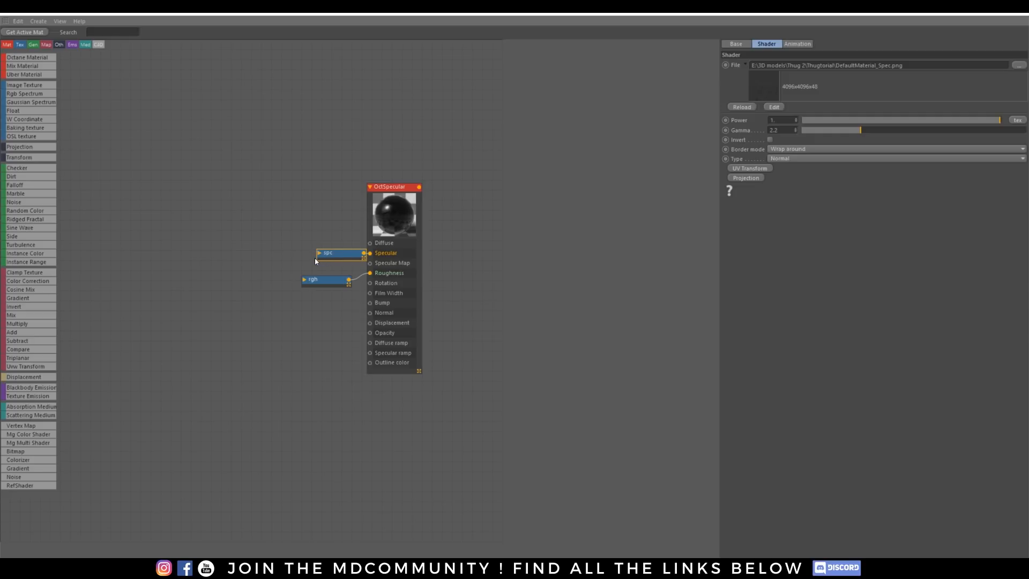
pyautogui.moveTo(337, 257); pyautogui.dragTo(324, 258)
# Step: Connect DefaultMaterial_Normal.png to the metal material's Normal input and set its index n to 0
pyautogui.moveTo(432, 337); pyautogui.dragTo(372, 320)
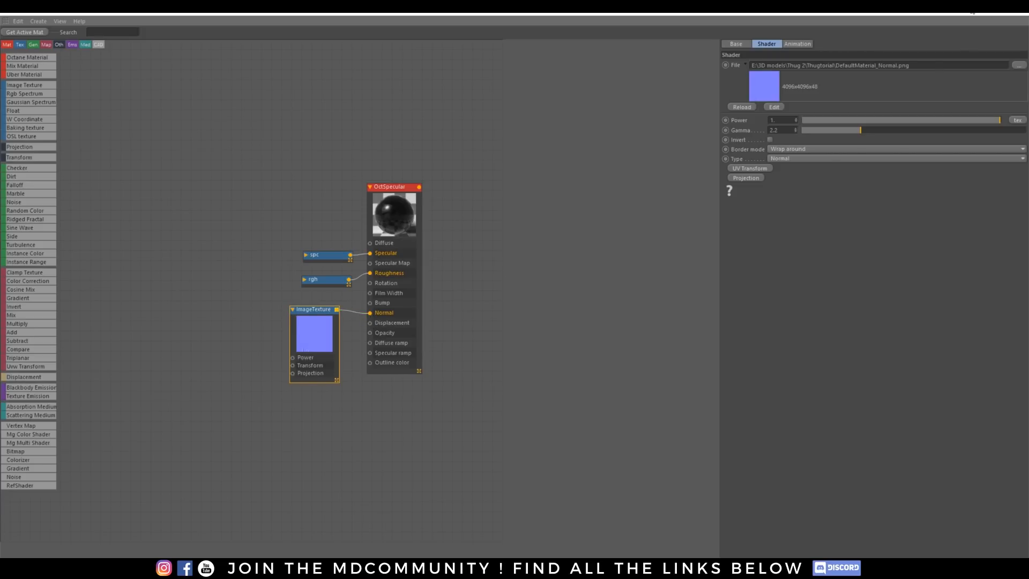
pyautogui.click(388, 188)
pyautogui.click(925, 53)
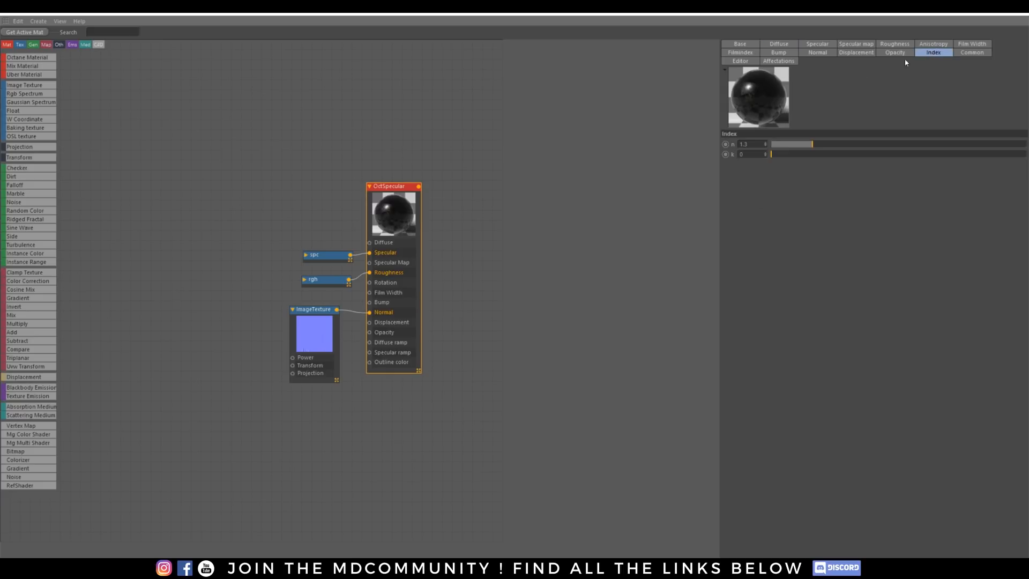
pyautogui.moveTo(809, 150); pyautogui.dragTo(328, 174)
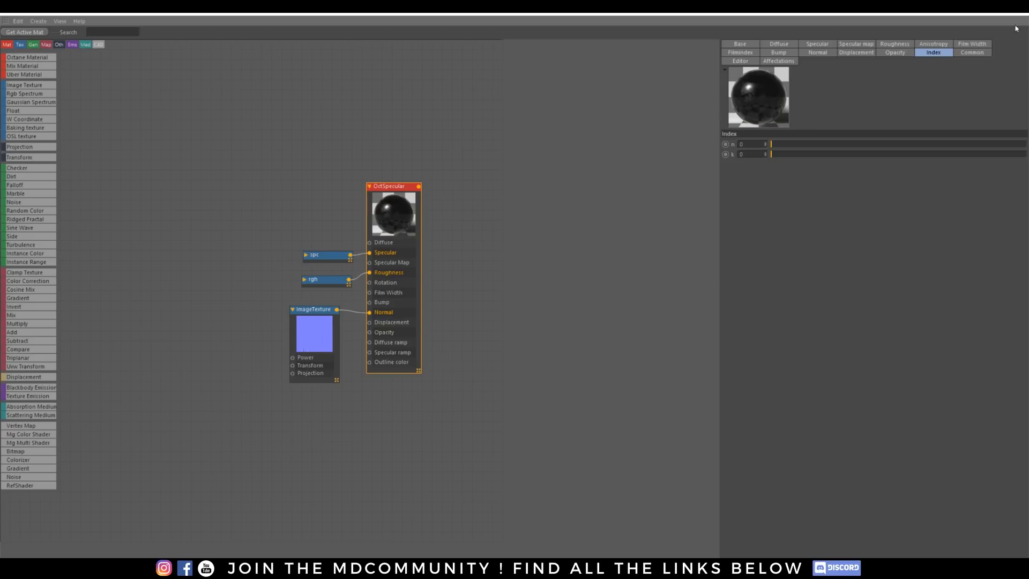
pyautogui.click(971, 7)
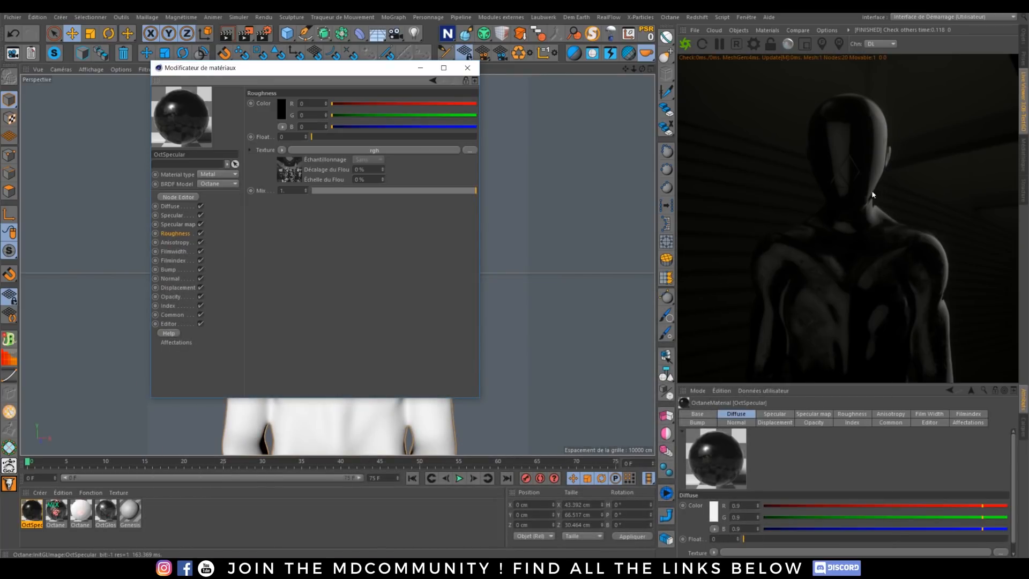
# Step: Raise the metal material's index to about n 4.21 and k 1.43, and set its BRDF model to GGX
pyautogui.doubleClick(39, 513)
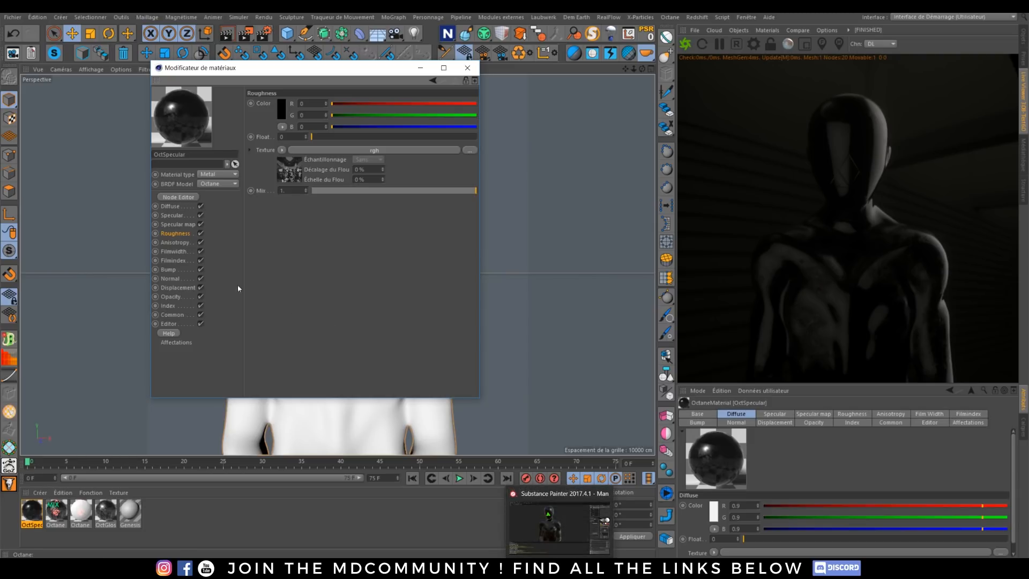
pyautogui.click(183, 304)
pyautogui.moveTo(297, 104); pyautogui.dragTo(329, 114)
pyautogui.click(223, 184)
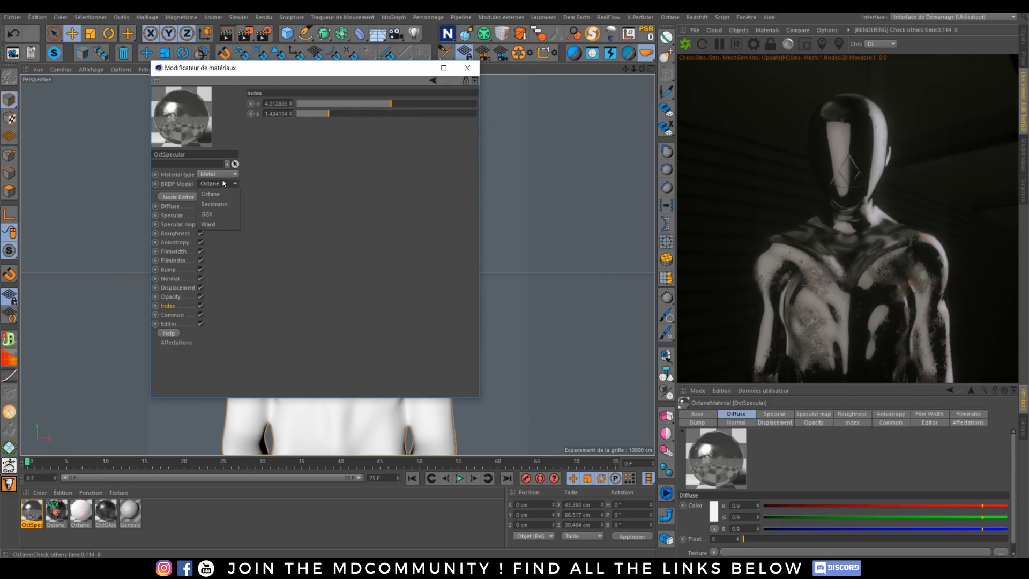
pyautogui.click(226, 214)
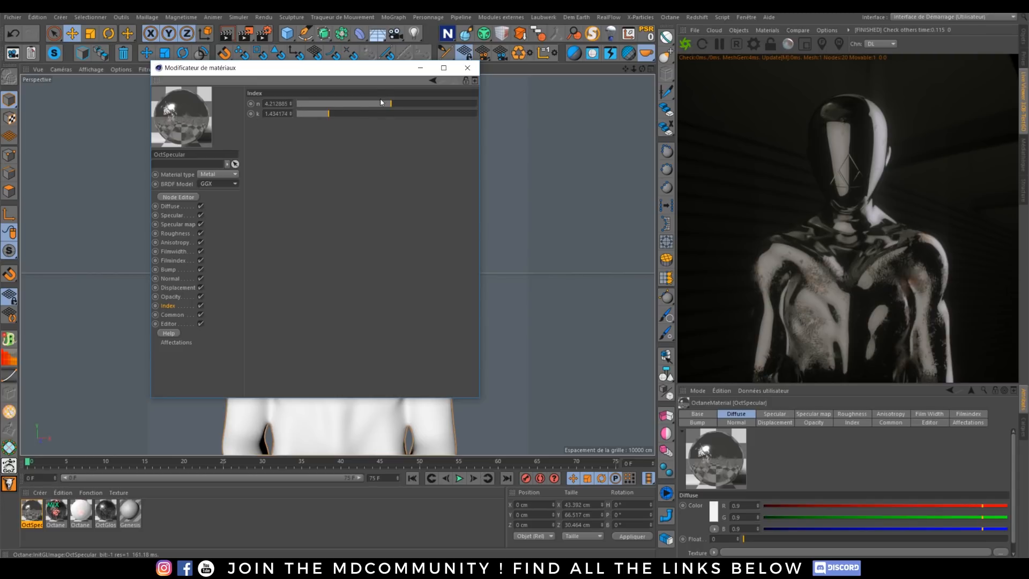
# Step: Check the metal's roughness texture and lower its index to about n 0.69 and k 0.36
pyautogui.click(183, 235)
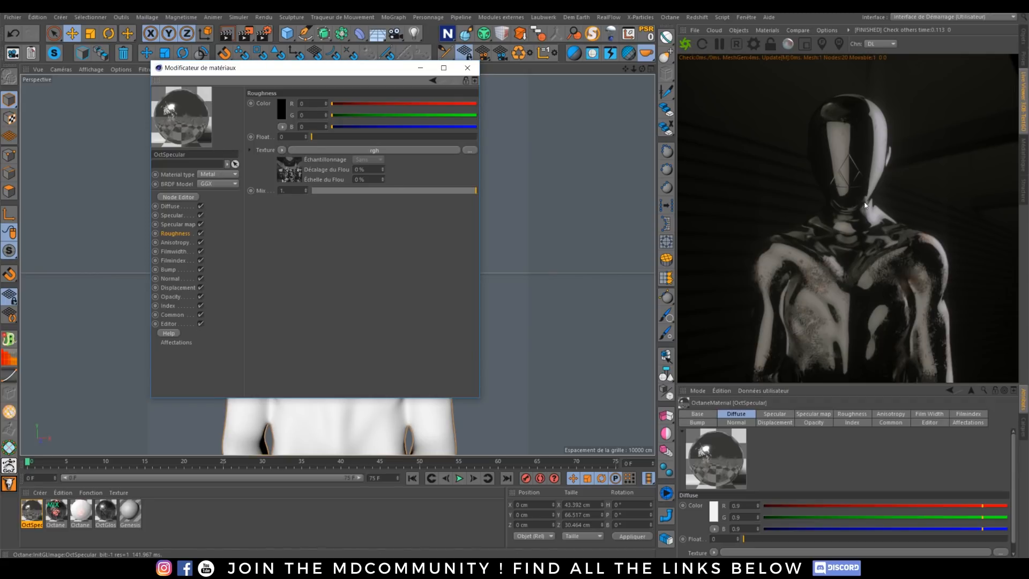
pyautogui.click(175, 306)
pyautogui.moveTo(351, 103); pyautogui.dragTo(301, 115)
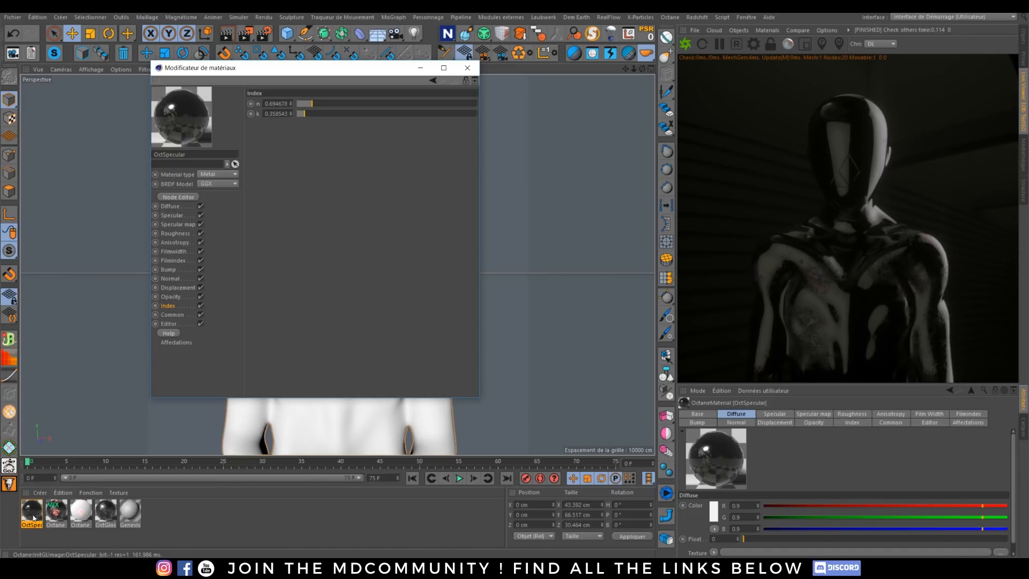
# Step: Add DefaultMaterial_Emissive.png as an image texture below the metal material's nodes in the node editor
pyautogui.moveTo(360, 568)
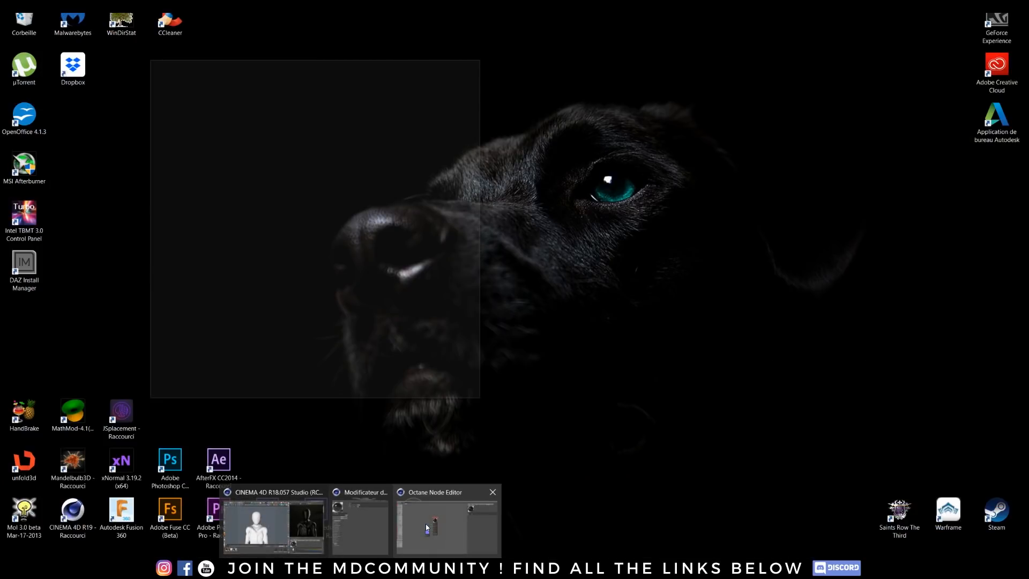
pyautogui.moveTo(381, 522)
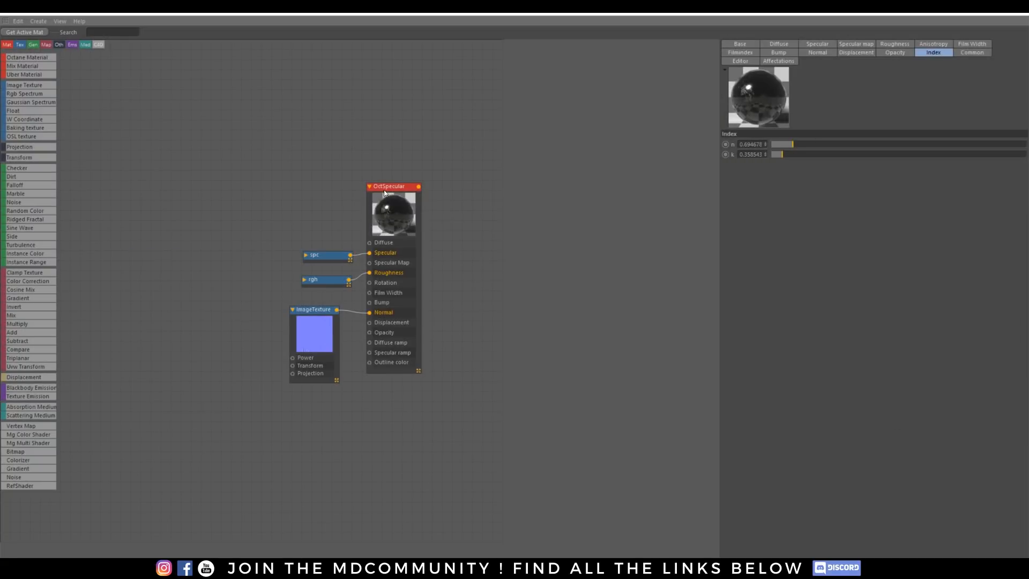
pyautogui.moveTo(389, 192); pyautogui.dragTo(394, 195)
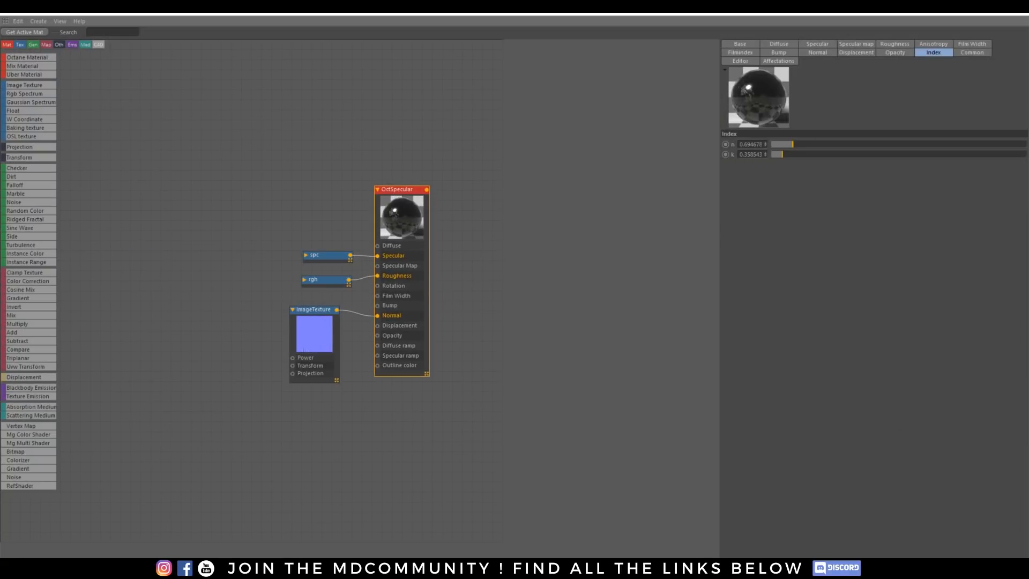
pyautogui.moveTo(166, 425); pyautogui.dragTo(368, 422)
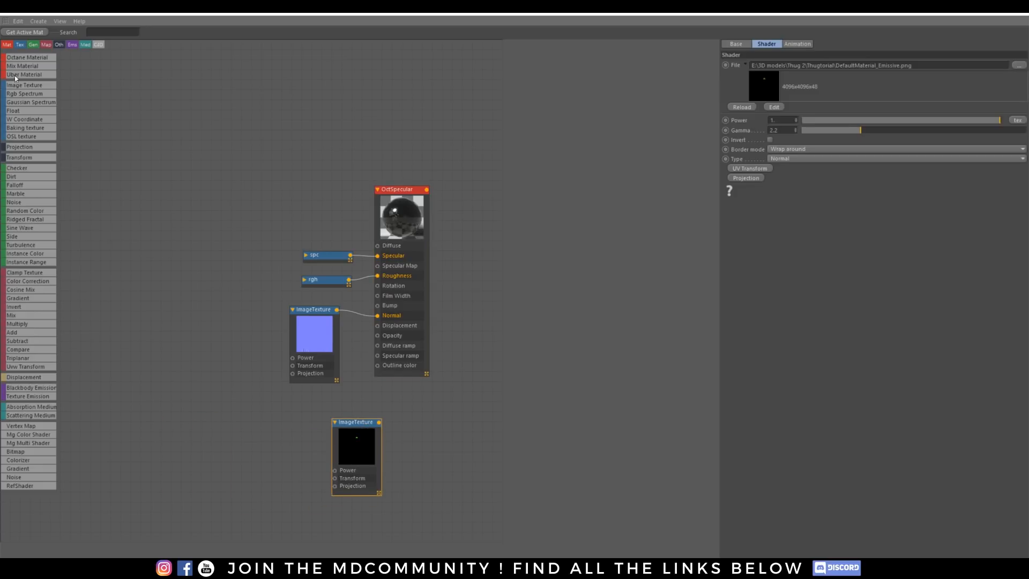
# Step: Add a Mix Material node beside the metal material and an Octane Material node beside the emissive texture
pyautogui.moveTo(20, 65); pyautogui.dragTo(536, 275)
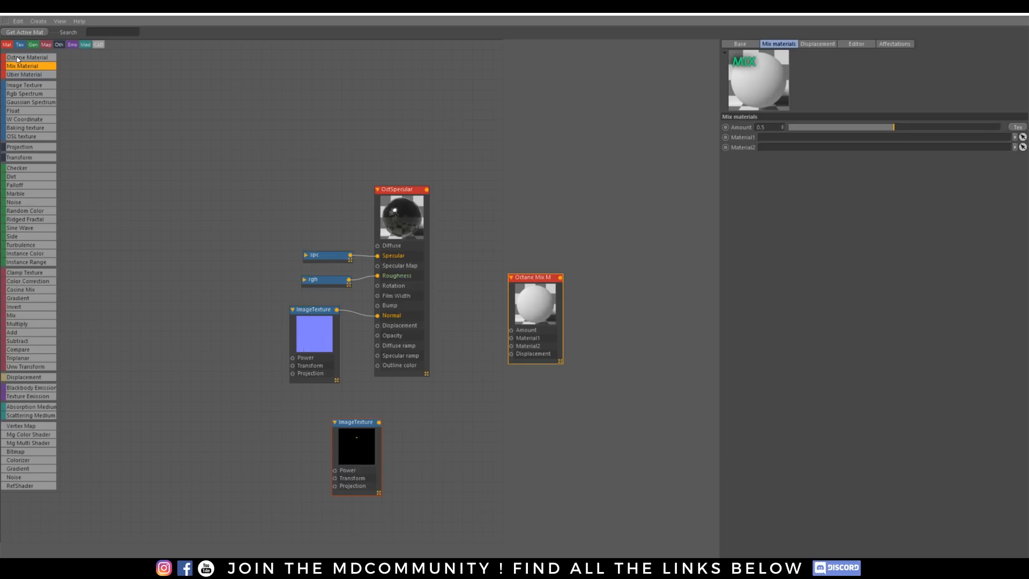
pyautogui.moveTo(18, 59); pyautogui.dragTo(430, 433)
pyautogui.moveTo(446, 393); pyautogui.dragTo(445, 393)
# Step: Add a Texture Emission to the new diffuse Octane Material's Emission channel and space out the two nodes
pyautogui.click(740, 44)
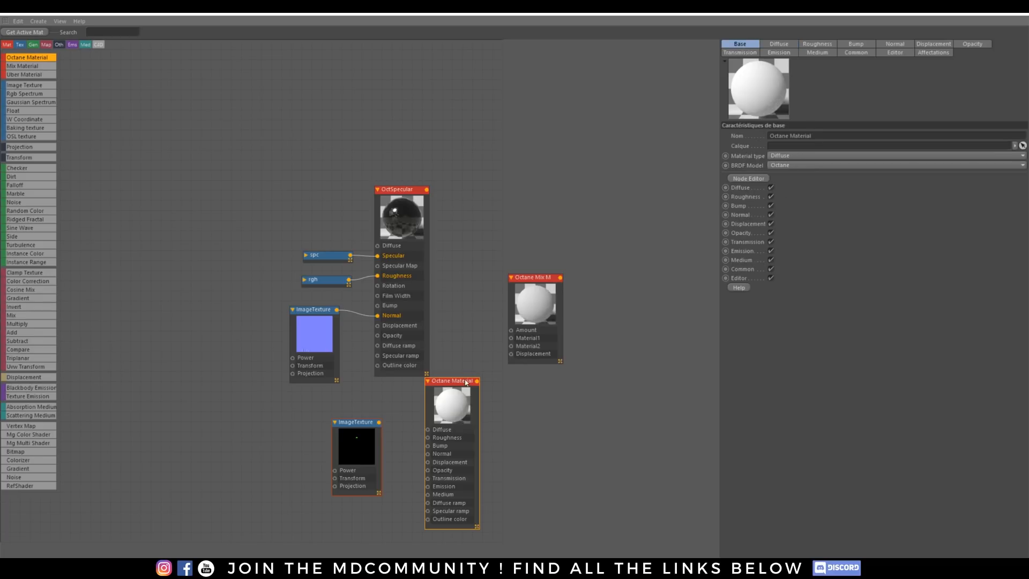
pyautogui.click(779, 52)
pyautogui.click(834, 136)
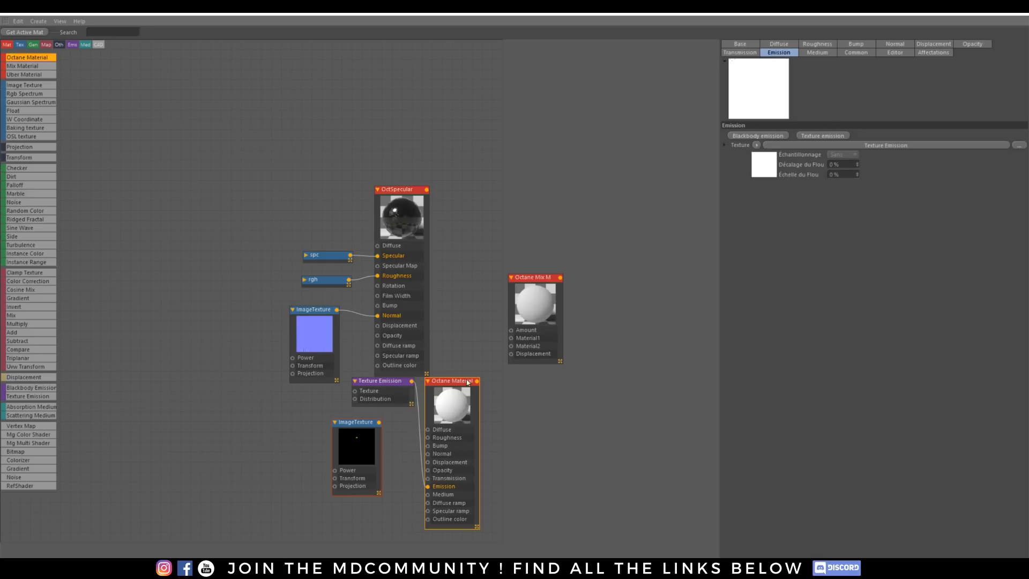
pyautogui.moveTo(456, 382); pyautogui.dragTo(505, 397)
pyautogui.moveTo(377, 381); pyautogui.dragTo(392, 455)
pyautogui.moveTo(498, 401)
pyautogui.mouseDown()
pyautogui.moveTo(457, 399)
pyautogui.moveTo(495, 404)
pyautogui.mouseUp()
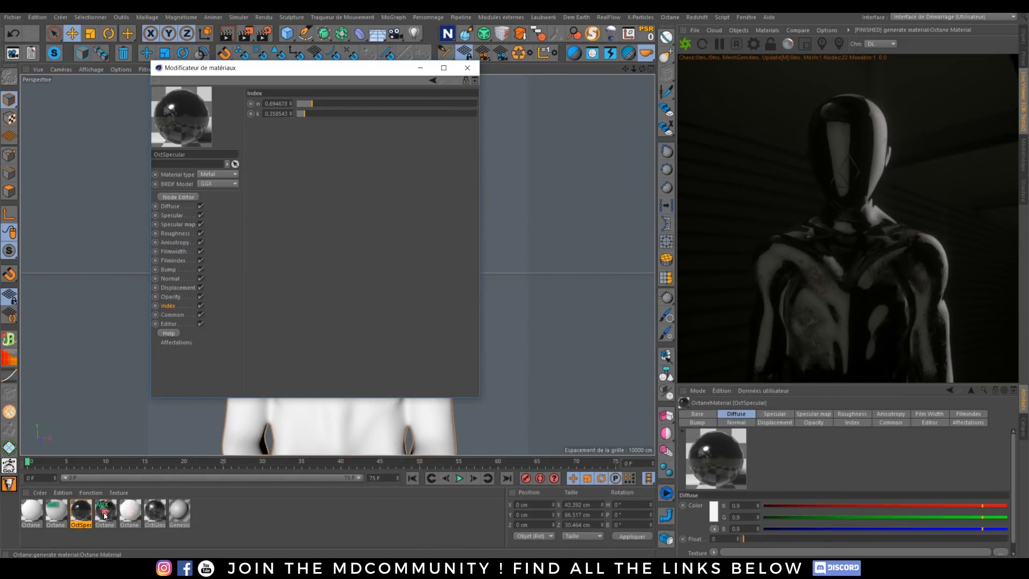
# Step: Apply the previously built Octane Mix Material to the bust and show it in the live render
pyautogui.click(104, 514)
pyautogui.click(1023, 36)
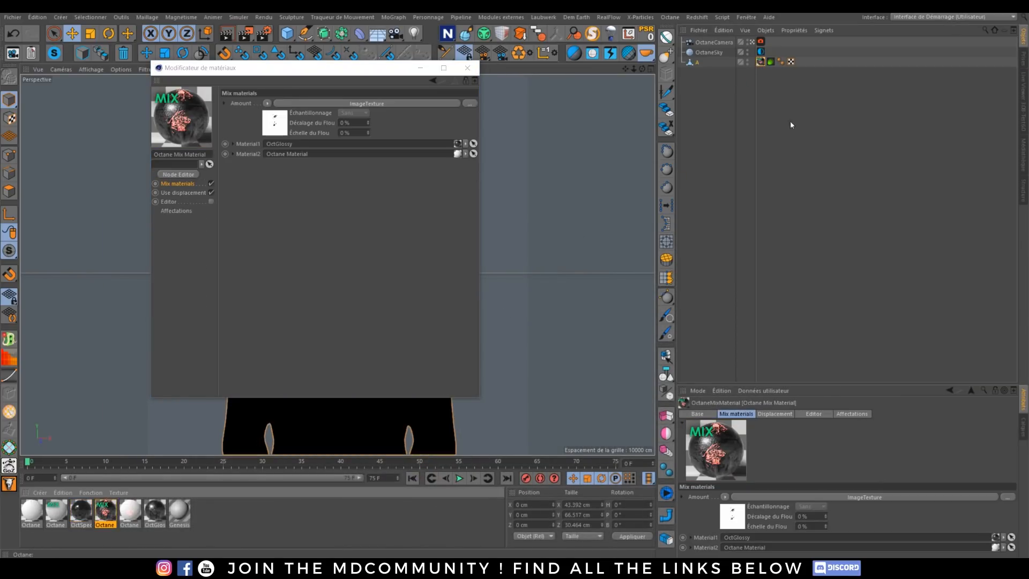
pyautogui.click(1024, 111)
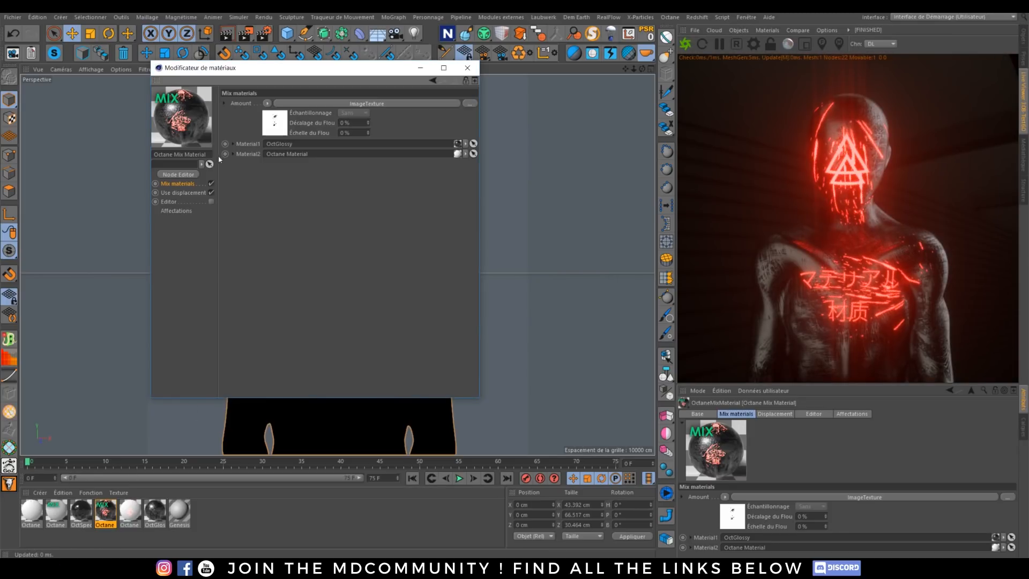
# Step: Examine the finished mix material's node graph, including how DefaultMaterial_Metallic.png feeds the Amount input
pyautogui.click(186, 174)
pyautogui.click(415, 524)
pyautogui.moveTo(105, 156); pyautogui.dragTo(339, 98)
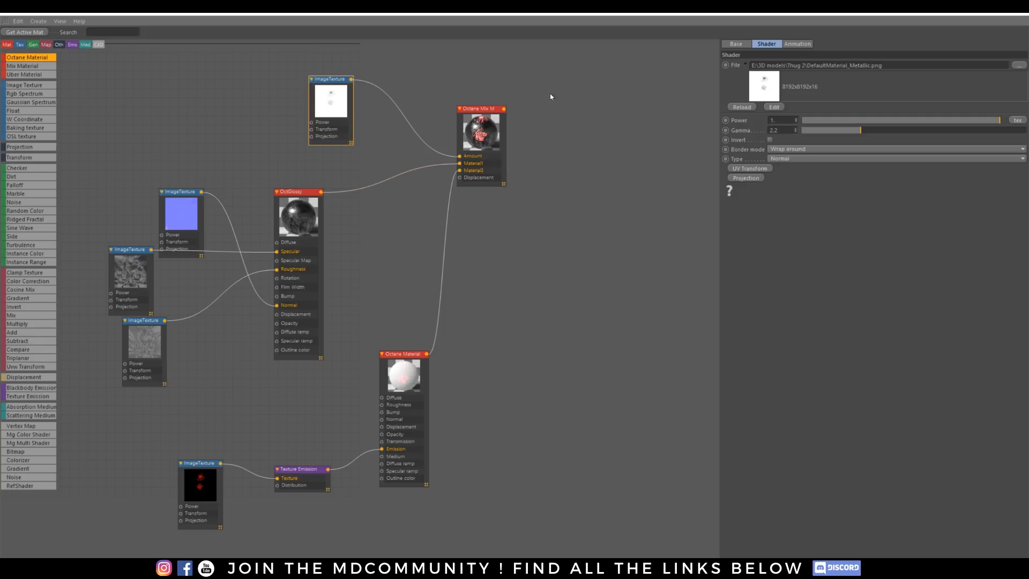
pyautogui.click(968, 8)
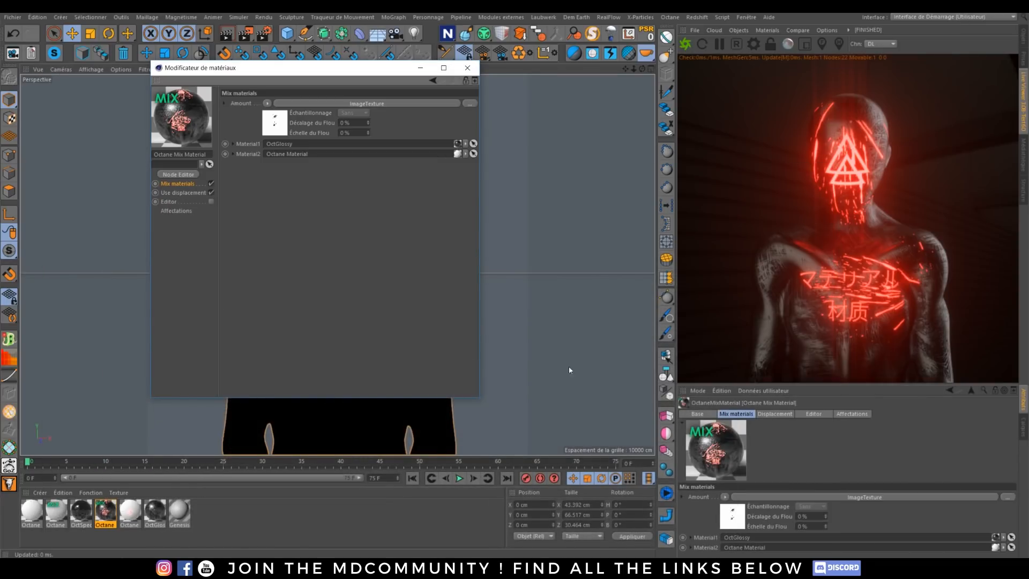
# Step: Assign the OctSpecular metal material to the bust again and return to the live render
pyautogui.click(82, 514)
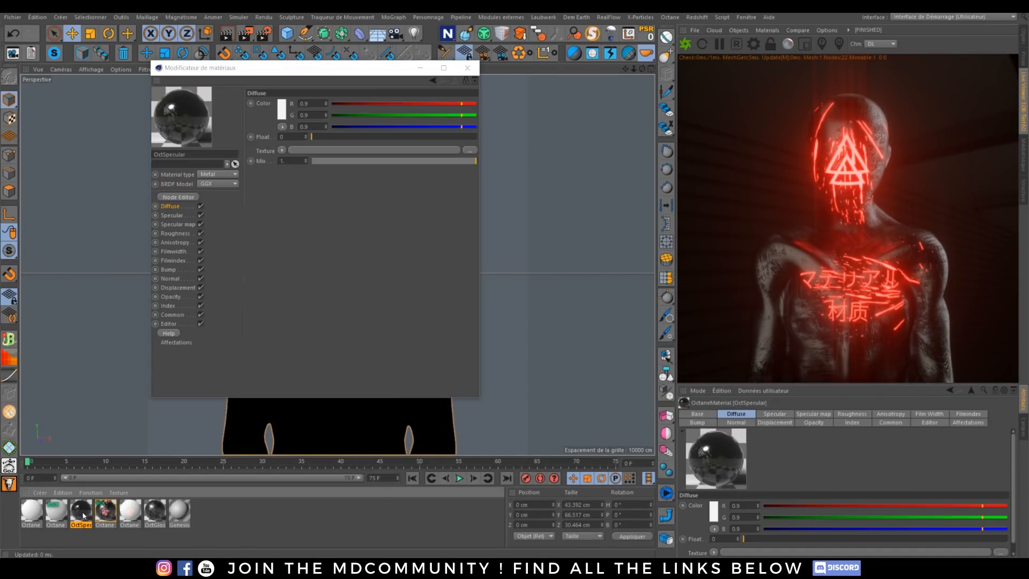
pyautogui.click(1022, 38)
pyautogui.moveTo(81, 514); pyautogui.dragTo(761, 62)
pyautogui.click(1021, 114)
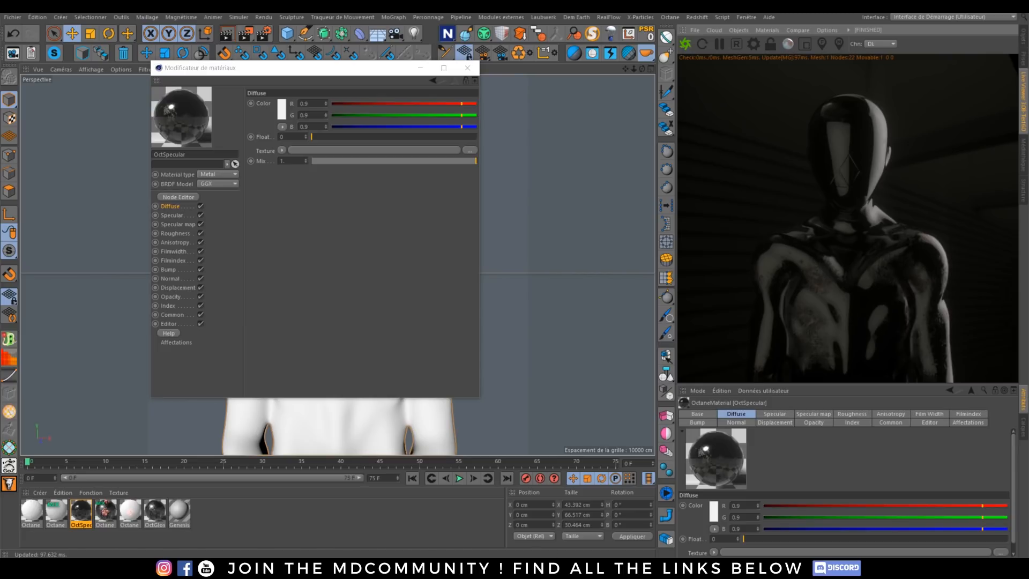
# Step: In the OctSpecular node graph, add an Octane Mix Material and place a new Octane Material below the metal node
pyautogui.moveTo(426, 527)
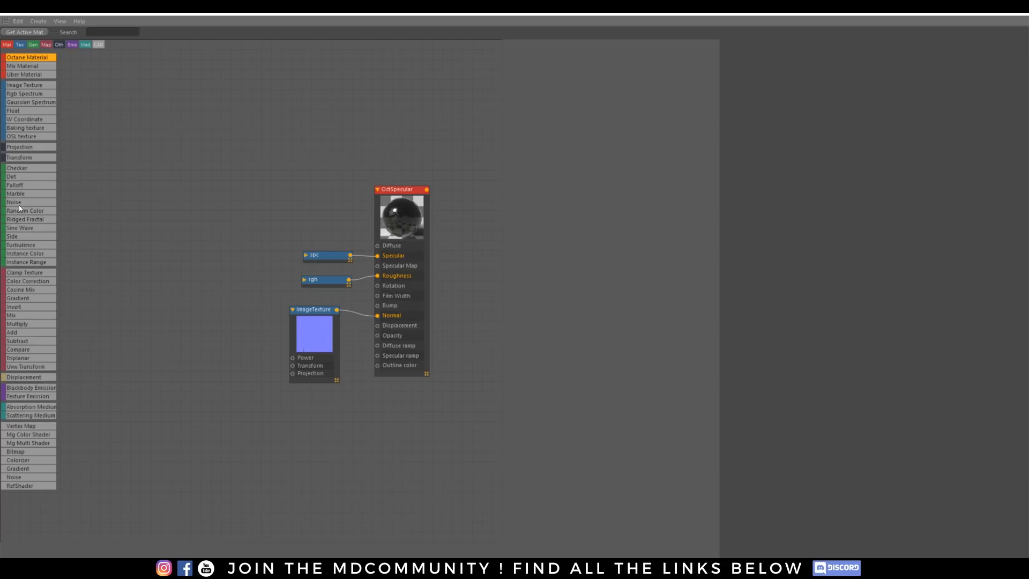
pyautogui.click(525, 245)
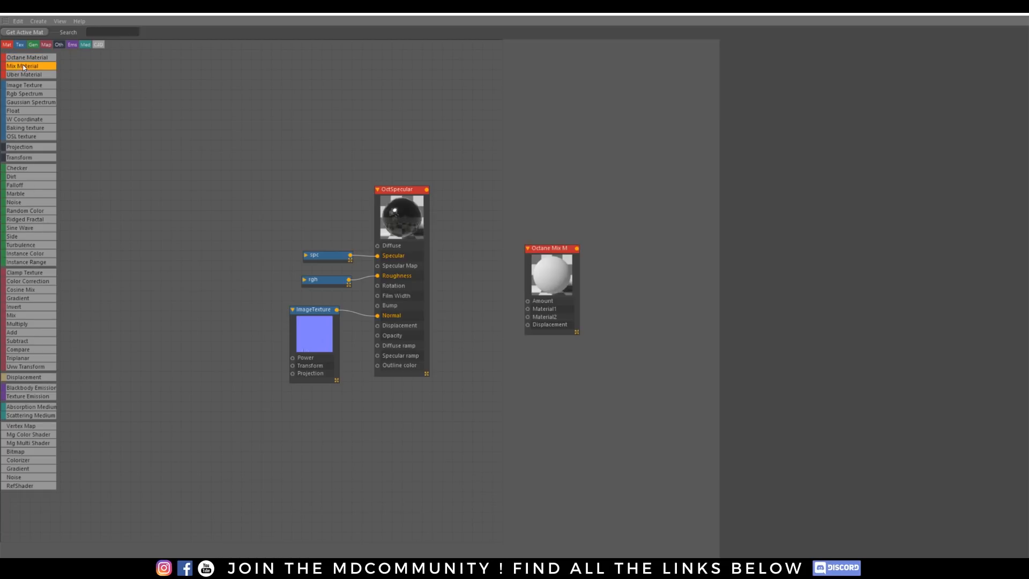
pyautogui.click(26, 57)
pyautogui.click(390, 436)
pyautogui.click(413, 443)
pyautogui.moveTo(412, 443); pyautogui.dragTo(380, 396)
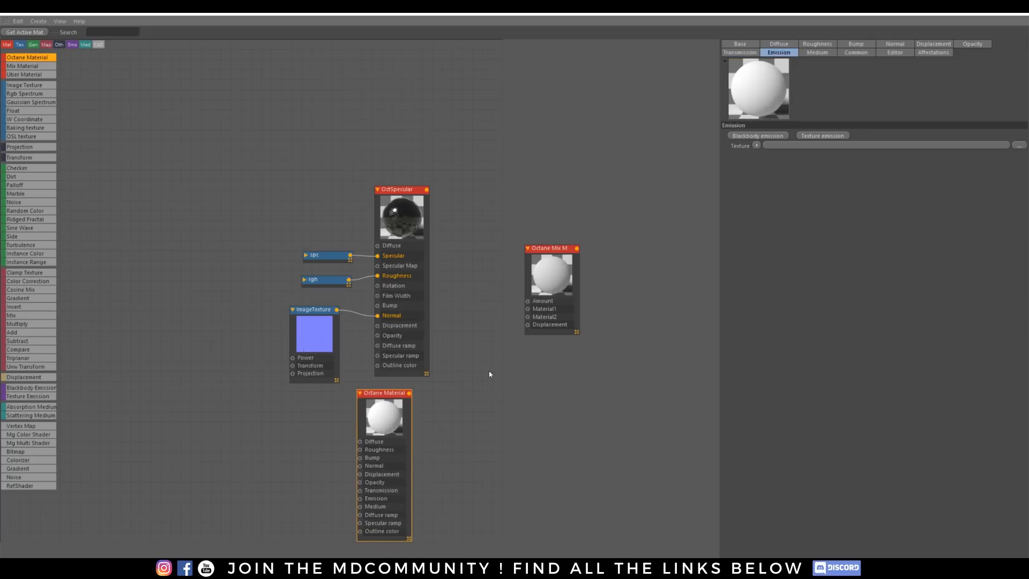
# Step: Give the new Octane Material a Texture Emission fed by the DefaultMaterial_Emissive.png image texture and enable Surface brightness
pyautogui.click(820, 135)
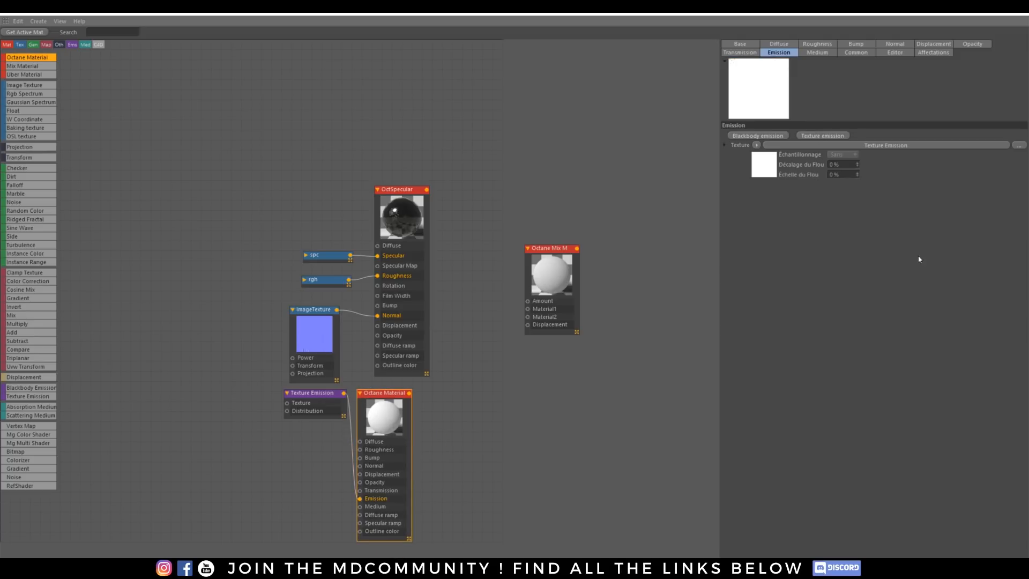
pyautogui.moveTo(187, 431); pyautogui.dragTo(287, 404)
pyautogui.click(313, 396)
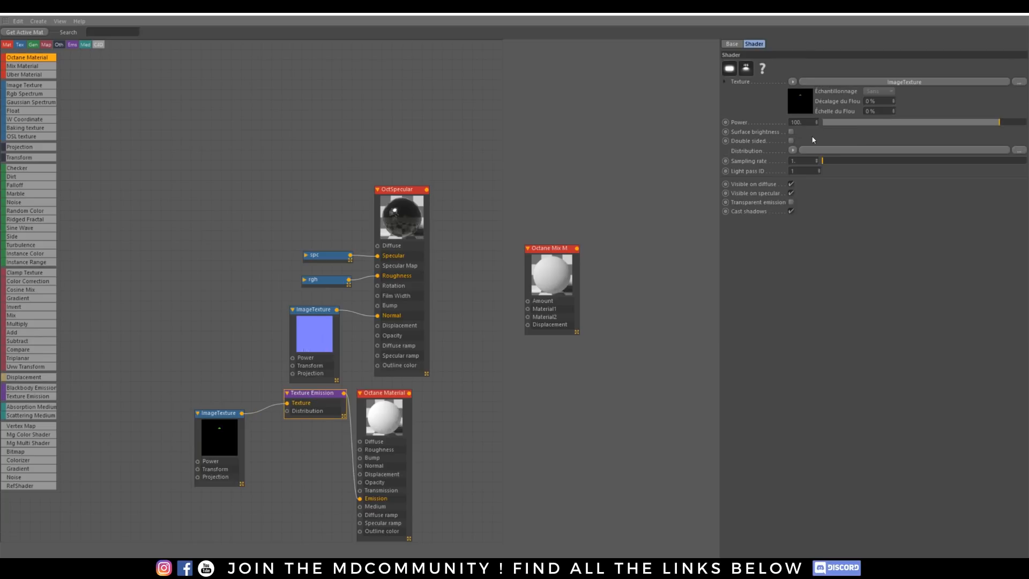
# Step: Connect the emissive Octane Material to the mix node's Material2 input and OctSpecular to Material1
pyautogui.moveTo(393, 397); pyautogui.dragTo(528, 317)
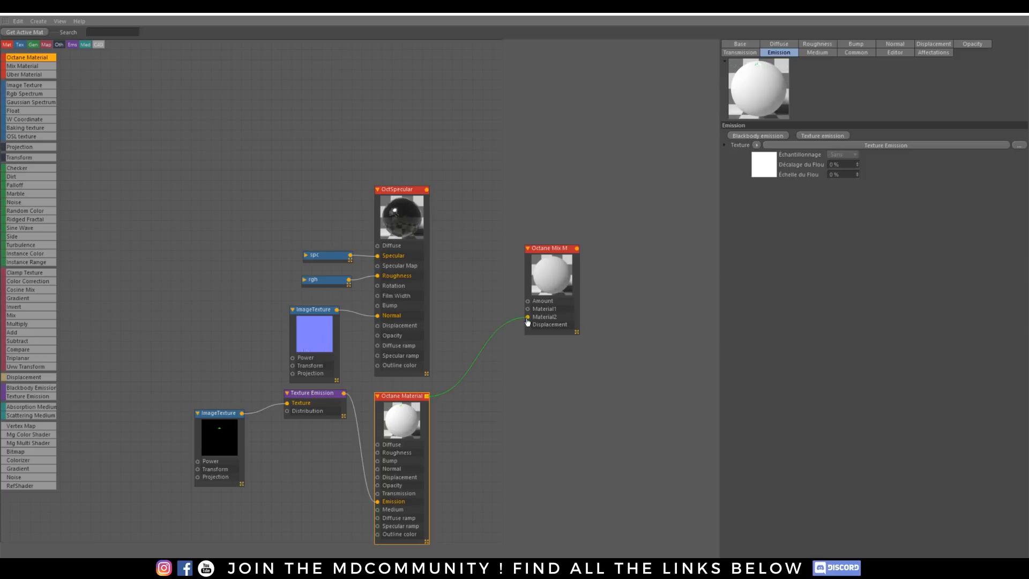
pyautogui.moveTo(427, 189); pyautogui.dragTo(529, 309)
# Step: Duplicate the emissive image texture, desaturate it through a Color Correction with Saturation 0, and connect it to the mix node's Amount
pyautogui.keyDown('ctrl'); pyautogui.moveTo(201, 413); pyautogui.dragTo(290, 90); pyautogui.keyUp('ctrl')
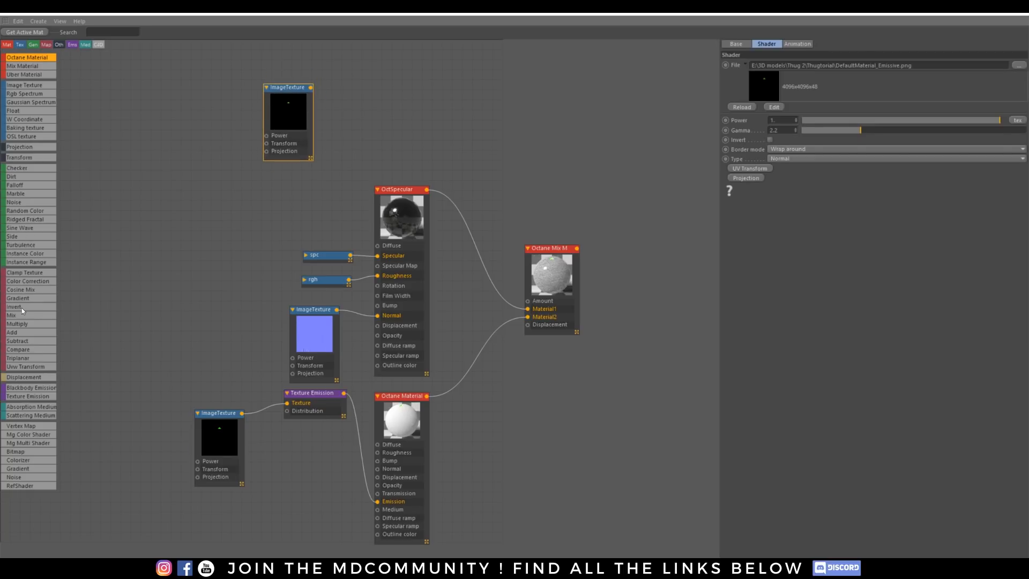
pyautogui.moveTo(27, 281); pyautogui.dragTo(352, 115)
pyautogui.click(376, 104)
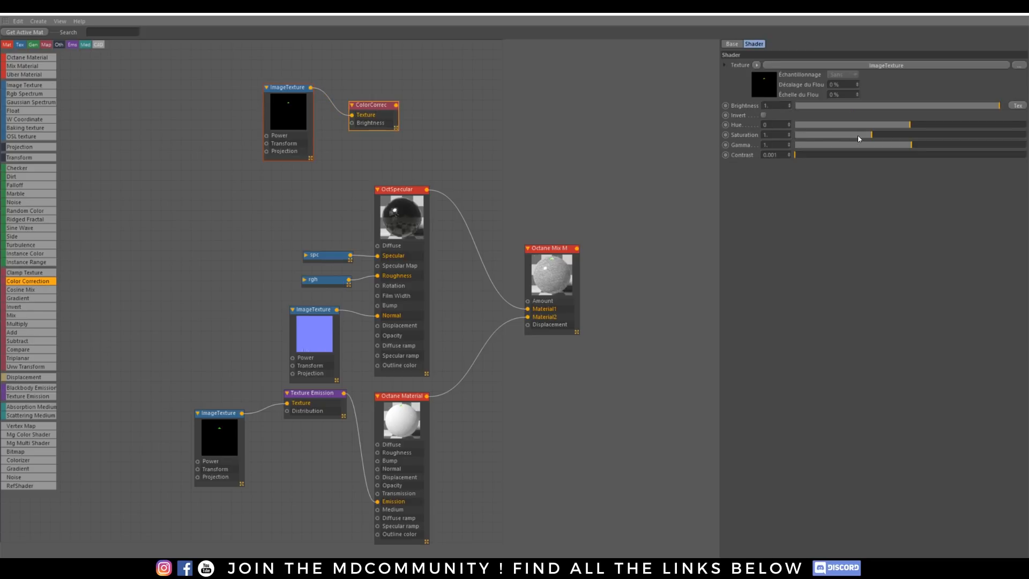
pyautogui.moveTo(858, 135); pyautogui.dragTo(795, 135)
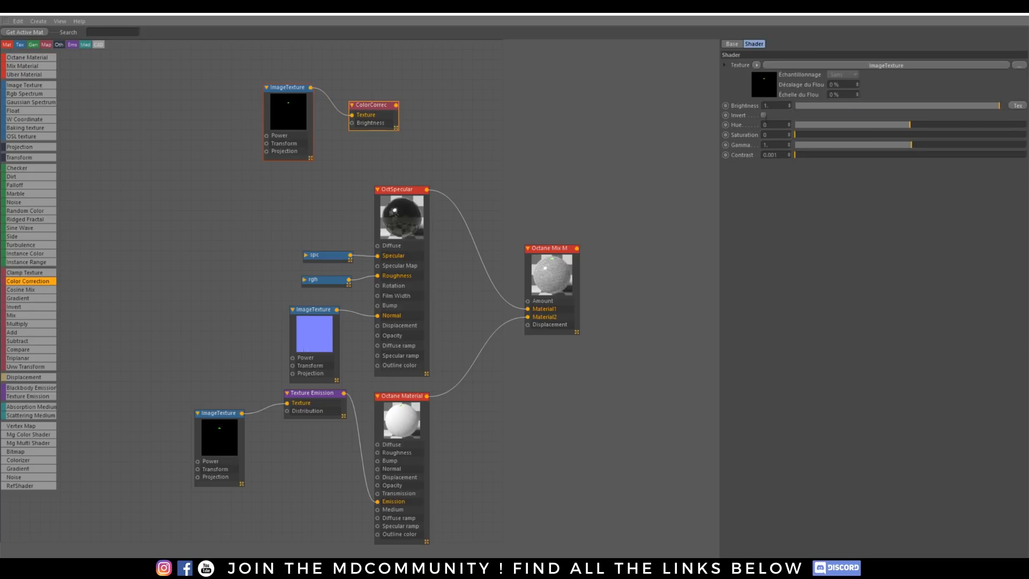
pyautogui.click(766, 115)
pyautogui.moveTo(396, 105); pyautogui.dragTo(529, 301)
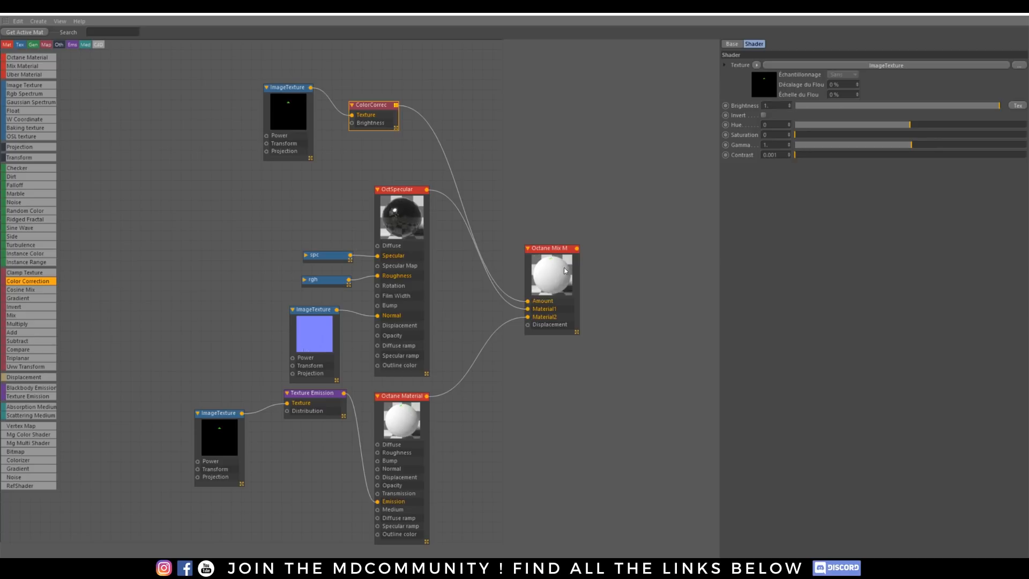
# Step: Insert an Invert node between the Color Correction and the mix Amount, align it beside the Color Correction, and leave the node editor
pyautogui.moveTo(17, 309); pyautogui.dragTo(441, 149)
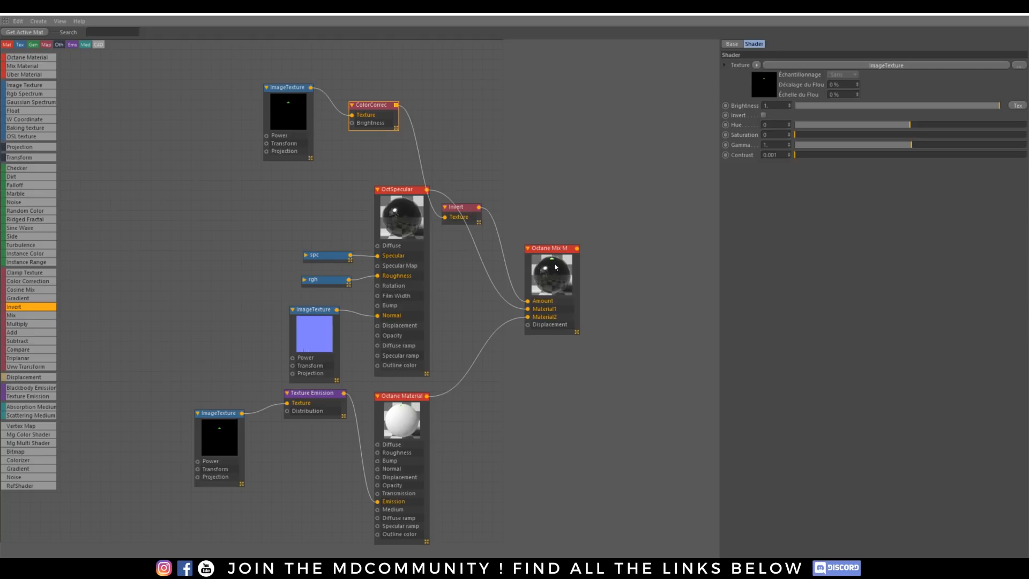
pyautogui.moveTo(457, 207); pyautogui.dragTo(438, 98)
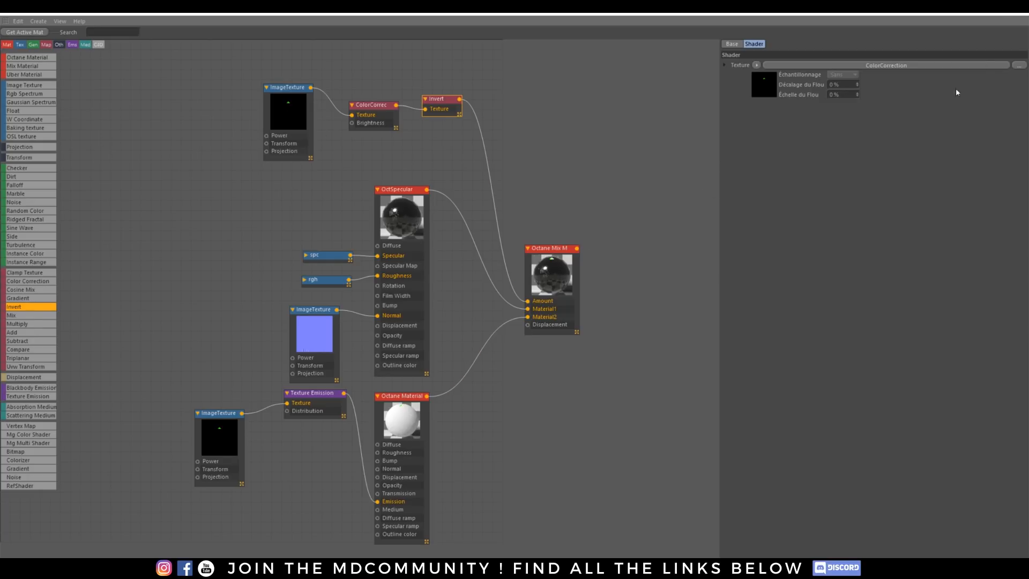
pyautogui.click(969, 15)
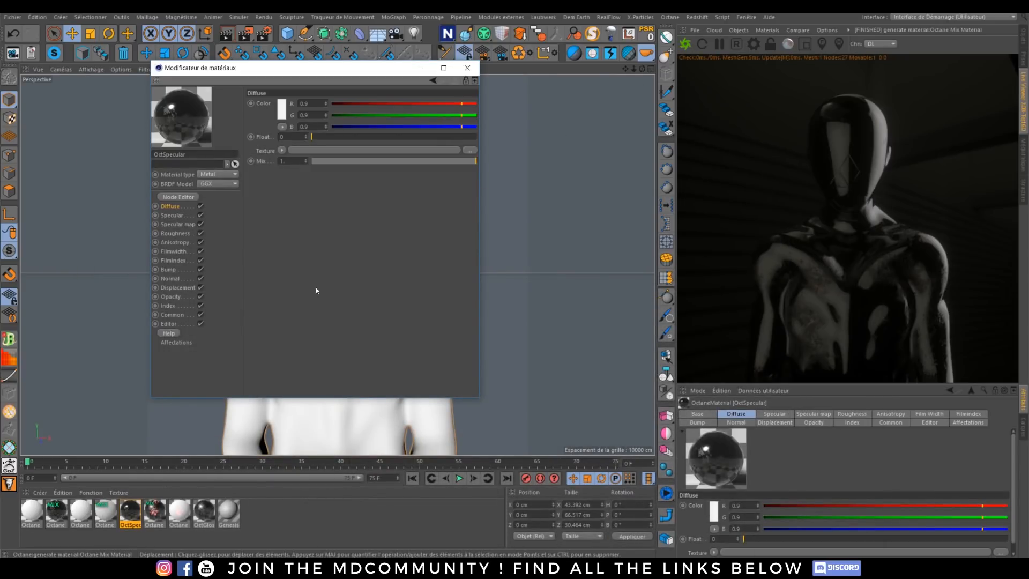
# Step: Update the thumbnail of the selected Octane Mix Material, and refresh all materials
pyautogui.rightClick(109, 513)
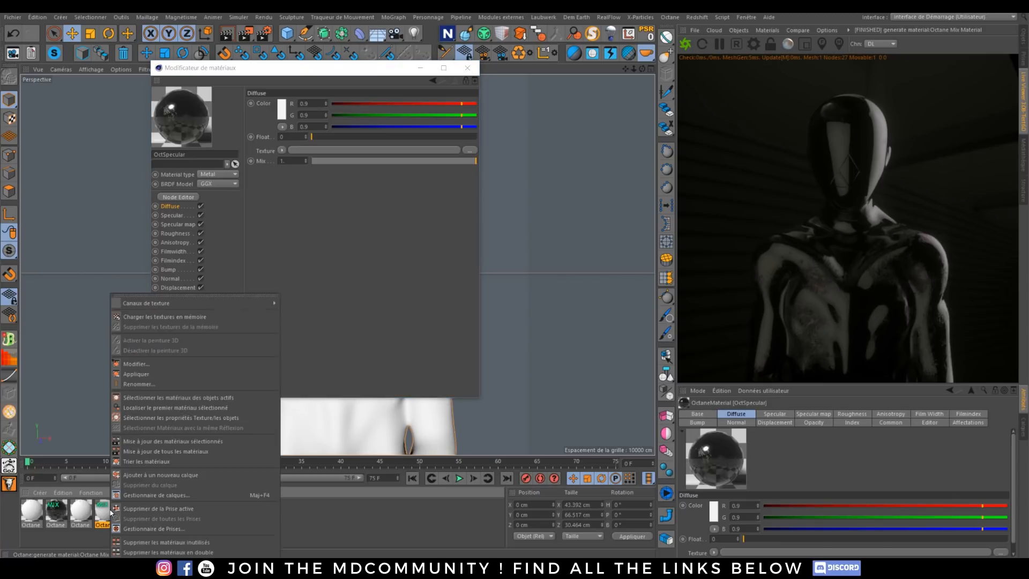
pyautogui.click(159, 442)
pyautogui.rightClick(100, 513)
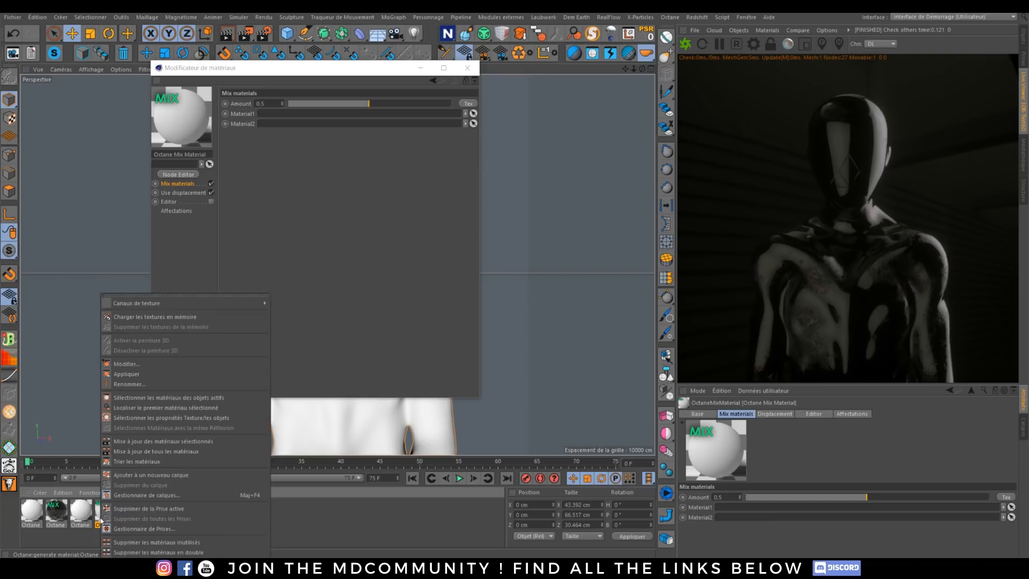
pyautogui.click(140, 452)
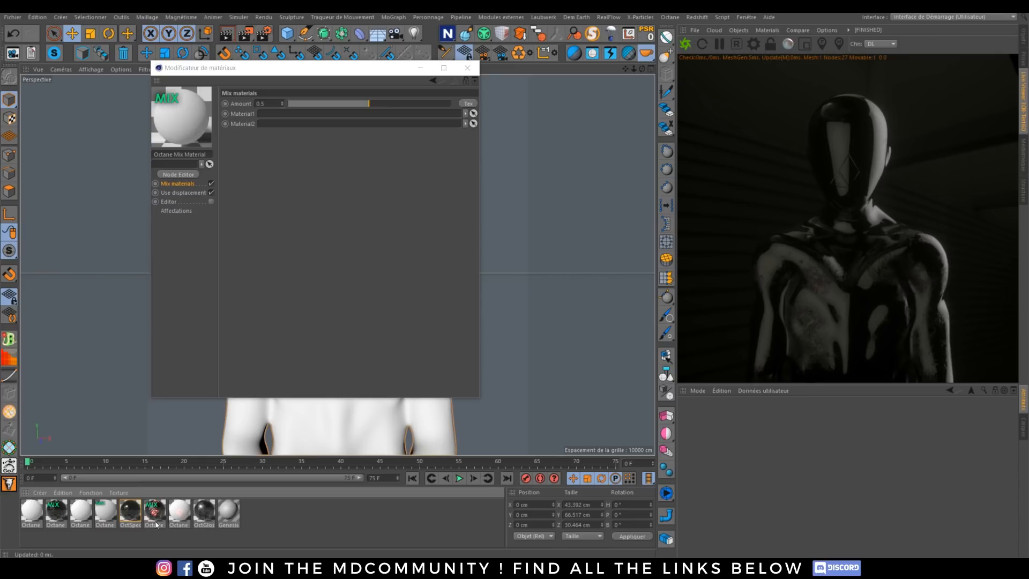
# Step: Assign the new Octane Mix Material with the Invert mask to the bust's texture tag and show it in the live render
pyautogui.click(59, 515)
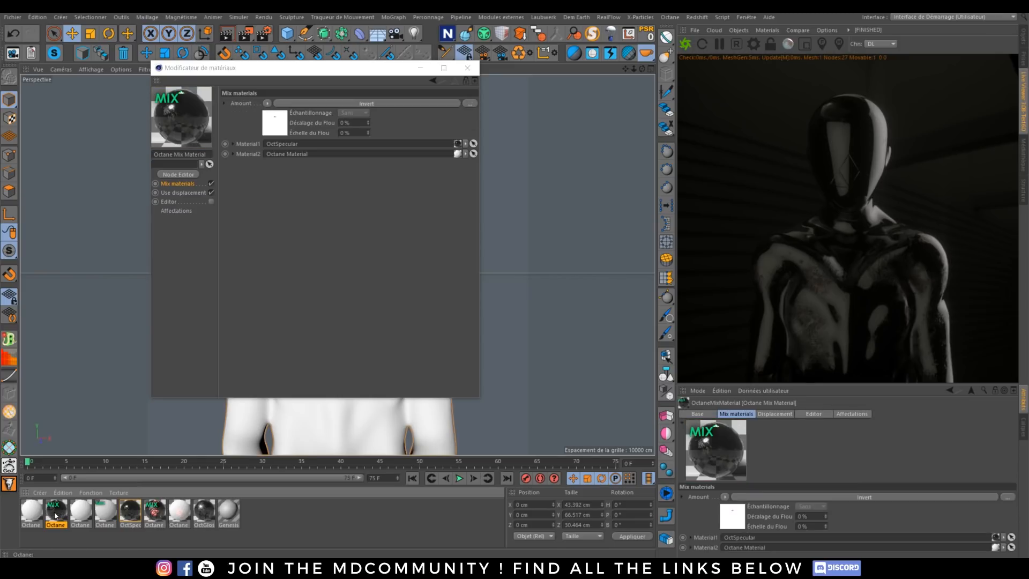
pyautogui.click(1023, 39)
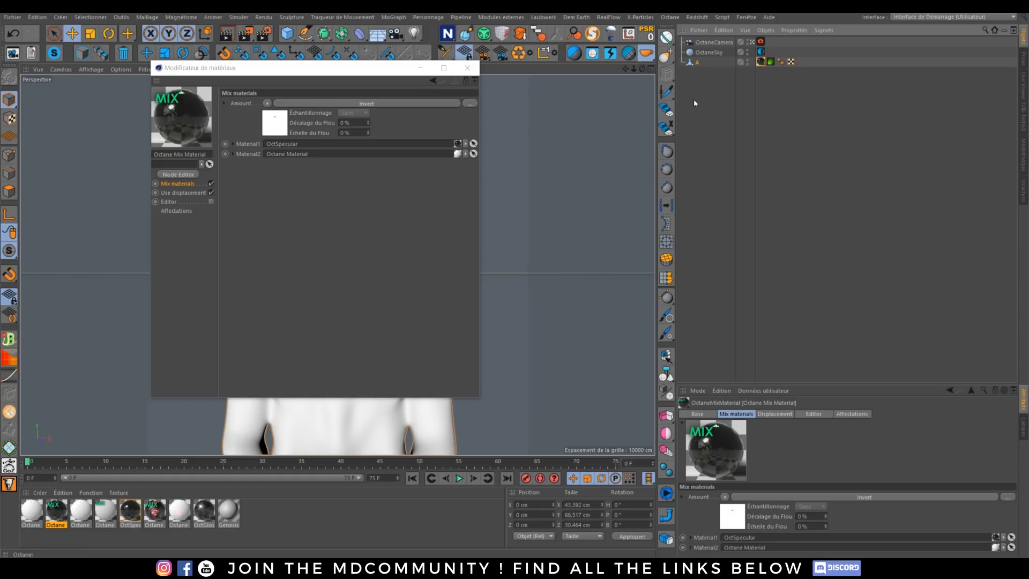
pyautogui.moveTo(54, 523); pyautogui.dragTo(763, 63)
pyautogui.click(1023, 104)
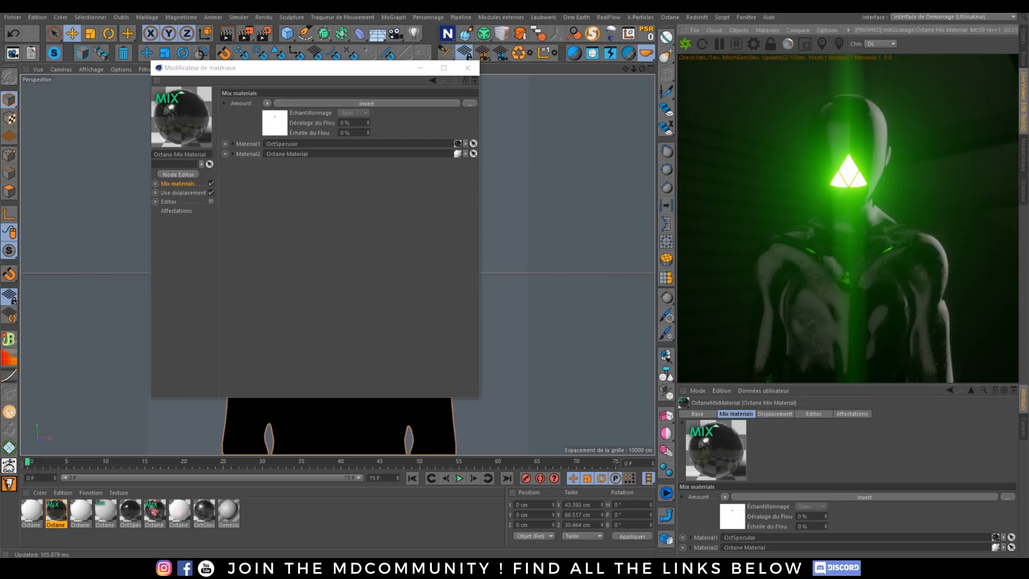
# Step: Reopen the node editor, narrow it beside the live render, and lower the Texture Emission's Power to about 21.12
pyautogui.click(361, 567)
pyautogui.click(451, 525)
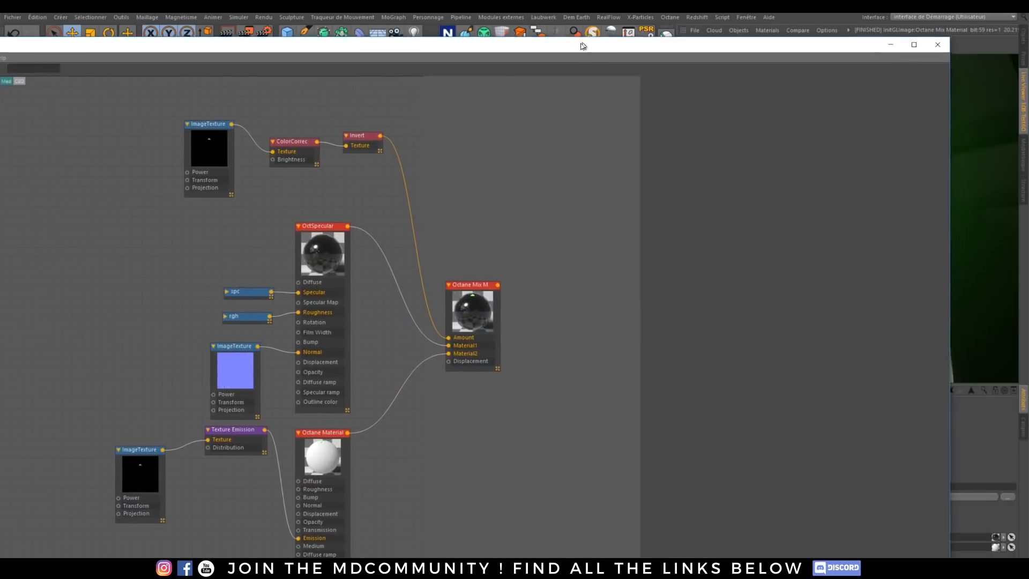
pyautogui.click(147, 444)
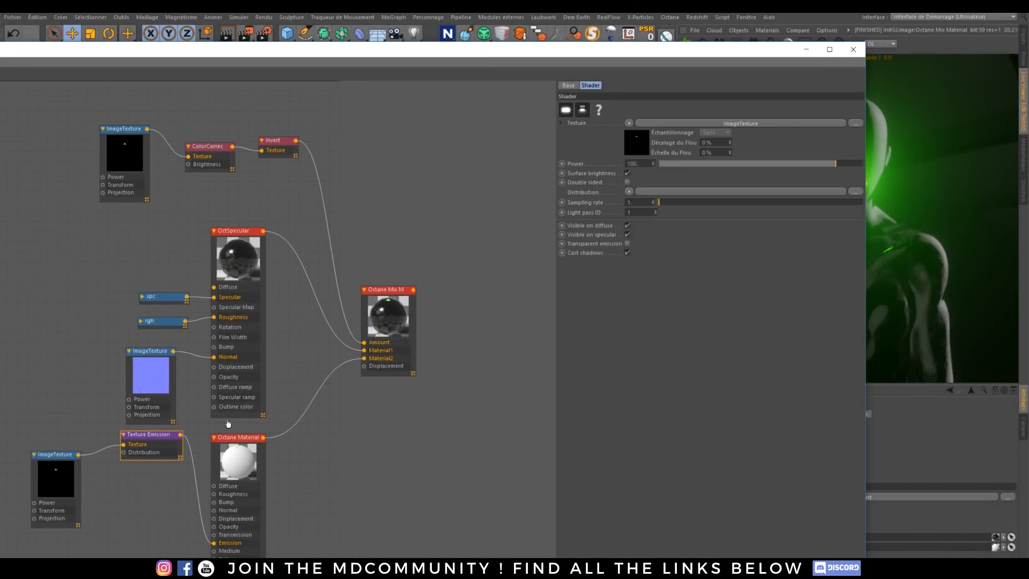
pyautogui.moveTo(867, 218); pyautogui.dragTo(568, 217)
pyautogui.moveTo(538, 166); pyautogui.dragTo(535, 163)
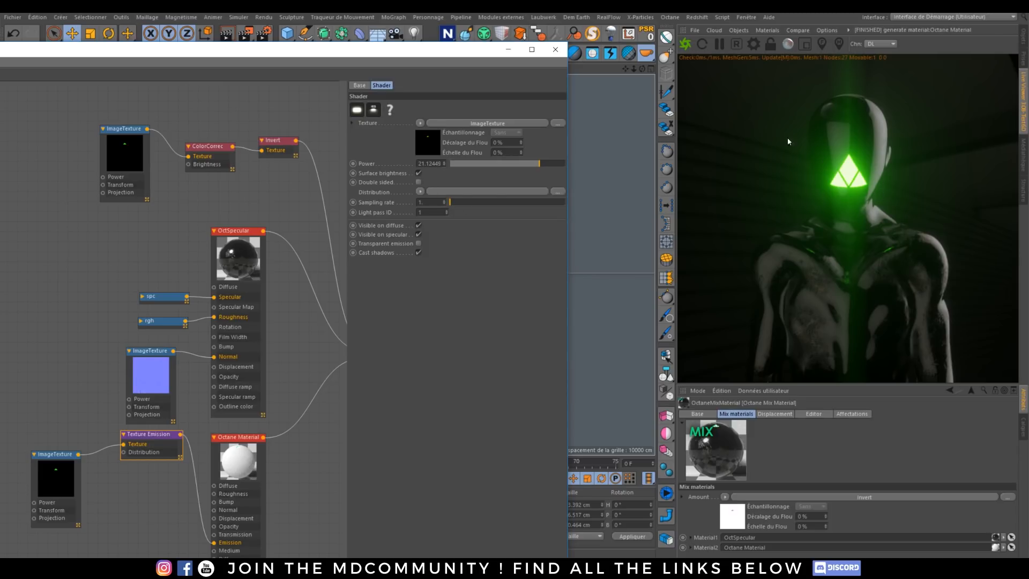
# Step: Open the OctaneCamera tag's post-processing settings with the live render in view and increase the effect strength
pyautogui.click(1024, 38)
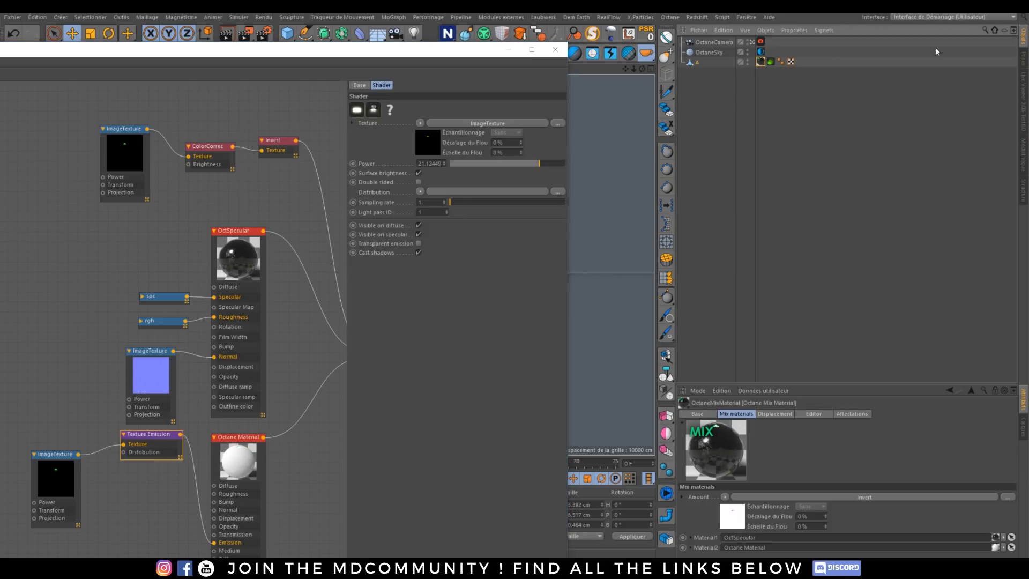
pyautogui.click(759, 42)
pyautogui.click(1023, 124)
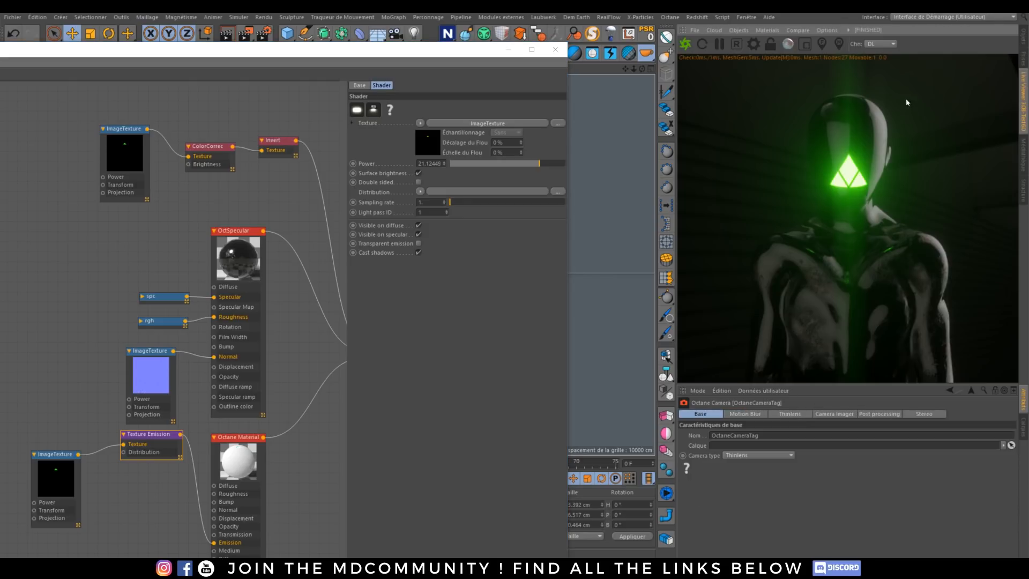
pyautogui.click(838, 415)
pyautogui.click(880, 415)
pyautogui.moveTo(882, 482); pyautogui.dragTo(1016, 484)
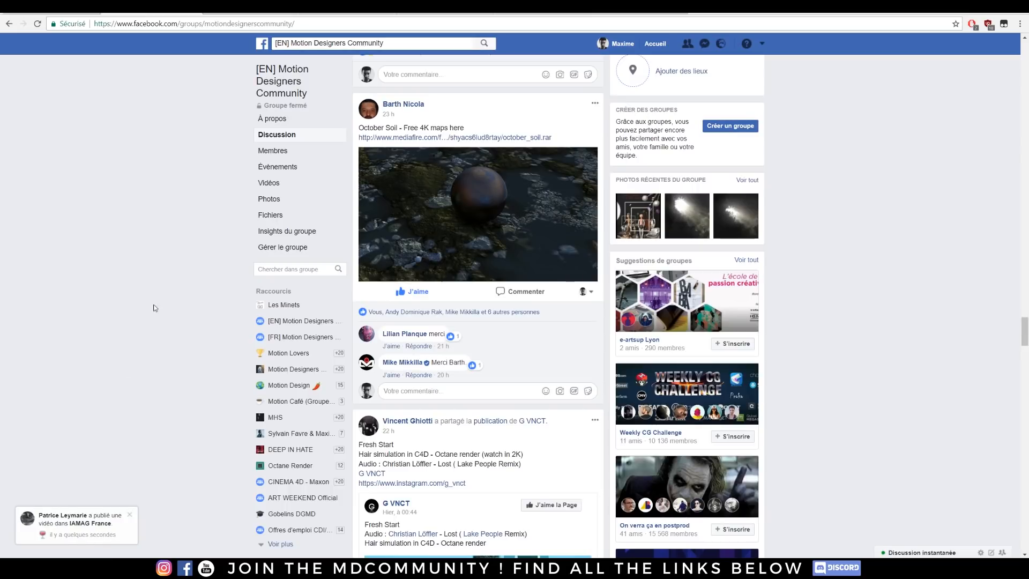
# Step: Switch to the MHSPROD Patreon page, examine its reward tiers and tutorial project file posts, and open the mhsprod Instagram profile
pyautogui.click(513, 15)
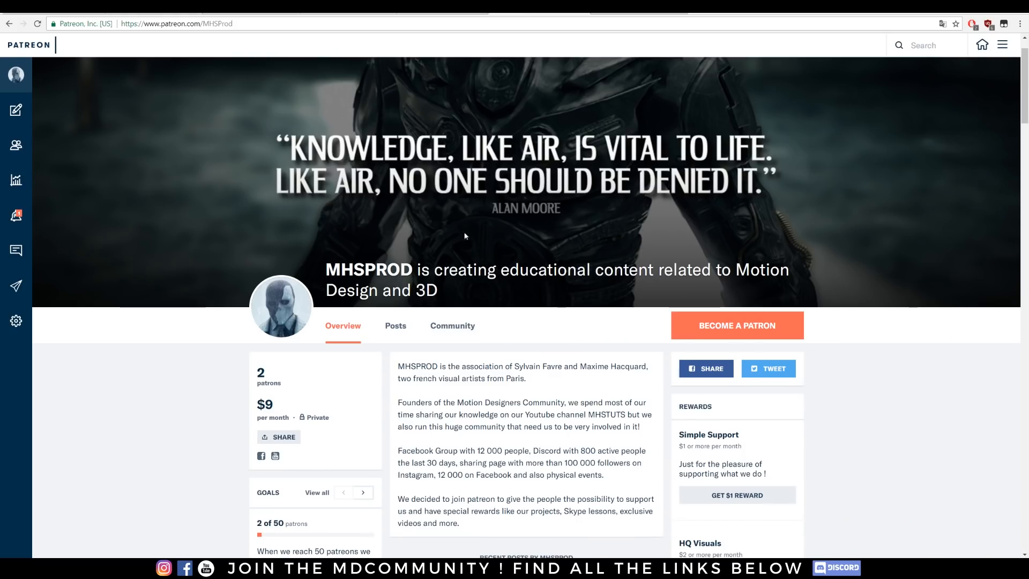
pyautogui.scroll(-5, 477, 289)
pyautogui.scroll(-4, 485, 252)
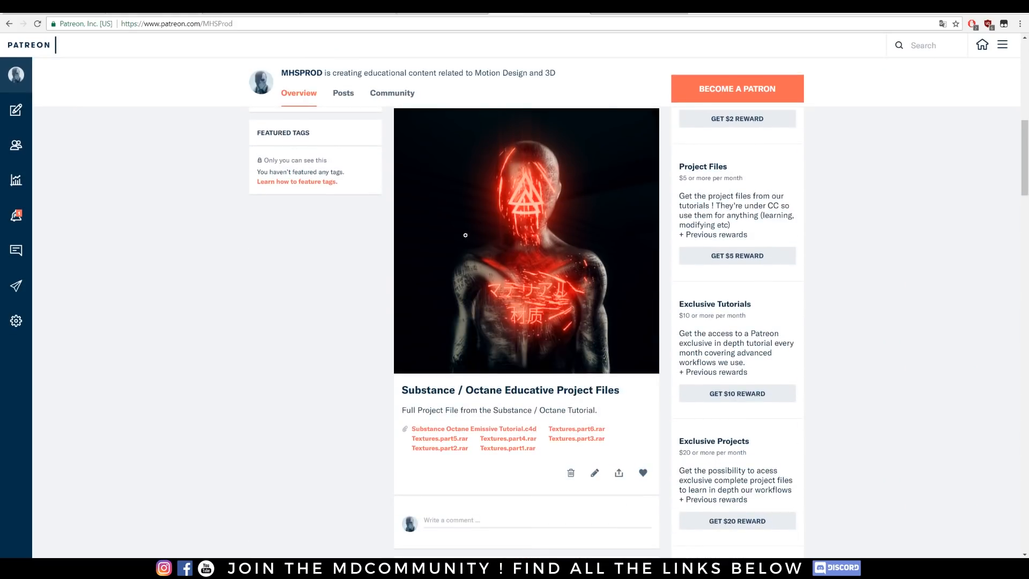
pyautogui.scroll(-1, 518, 214)
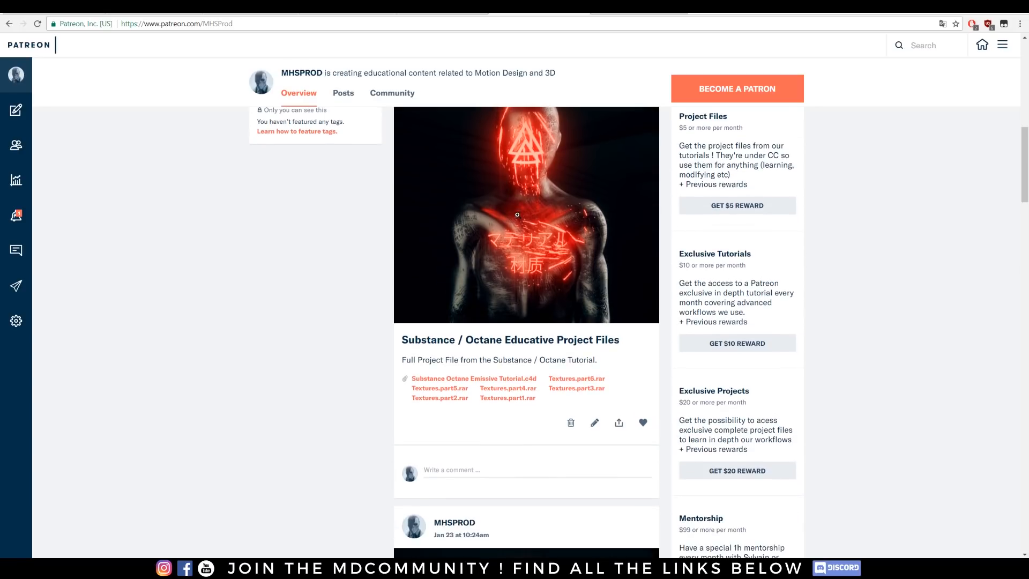
pyautogui.scroll(6, 322, 237)
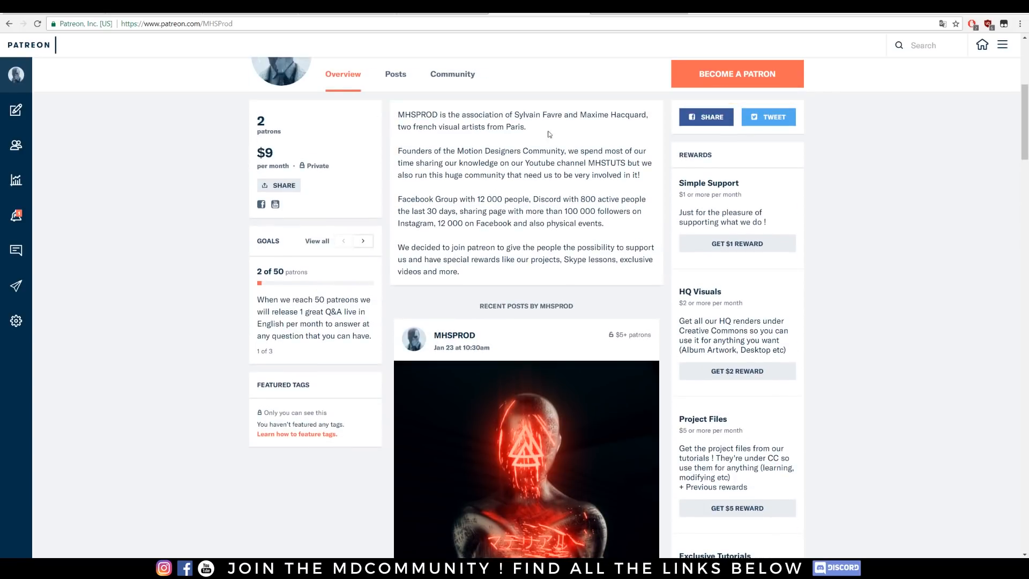
pyautogui.scroll(-15, 443, 237)
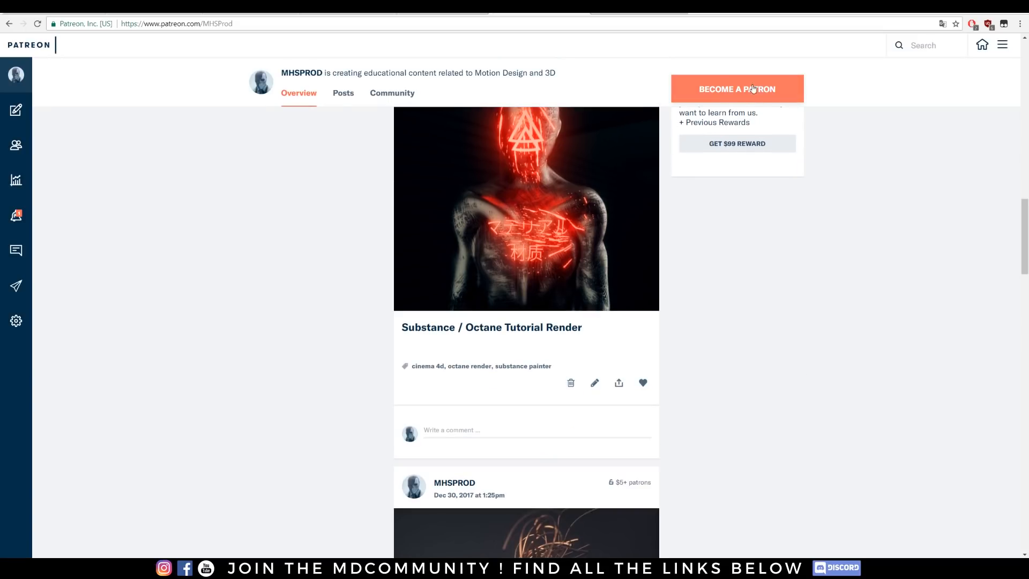
pyautogui.scroll(9, 852, 299)
pyautogui.scroll(5, 841, 296)
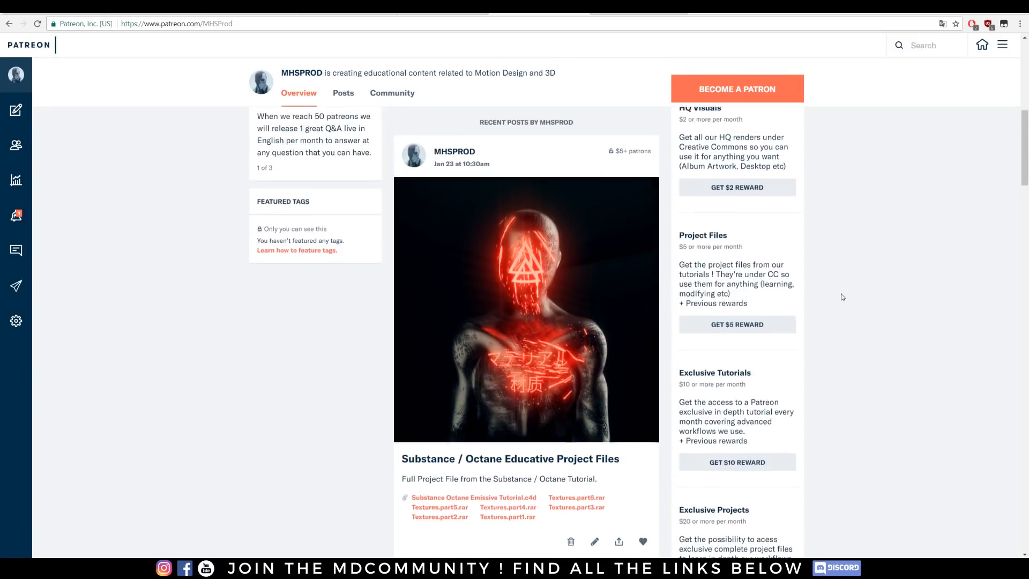
pyautogui.scroll(-3, 804, 266)
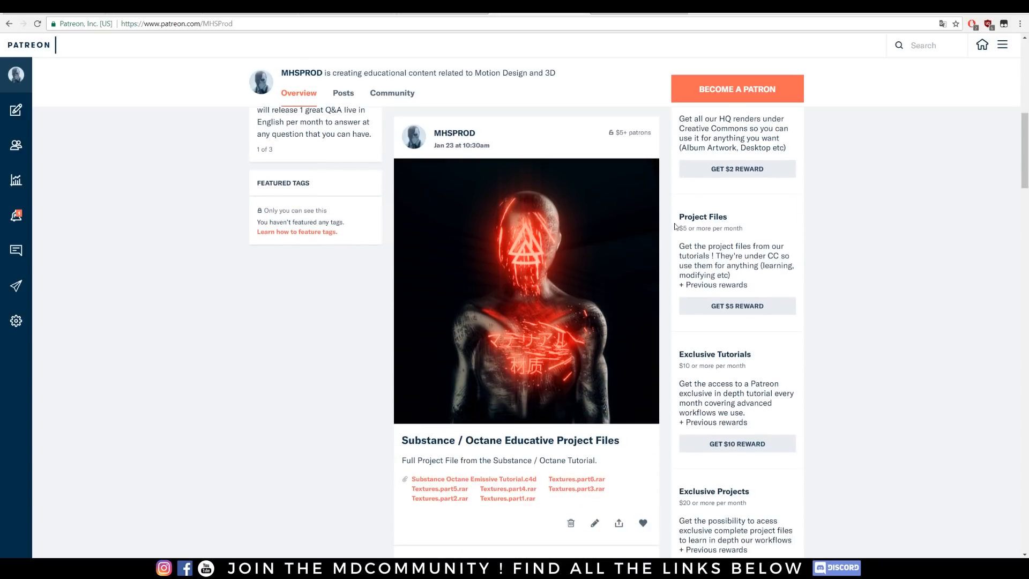
pyautogui.scroll(-3, 633, 241)
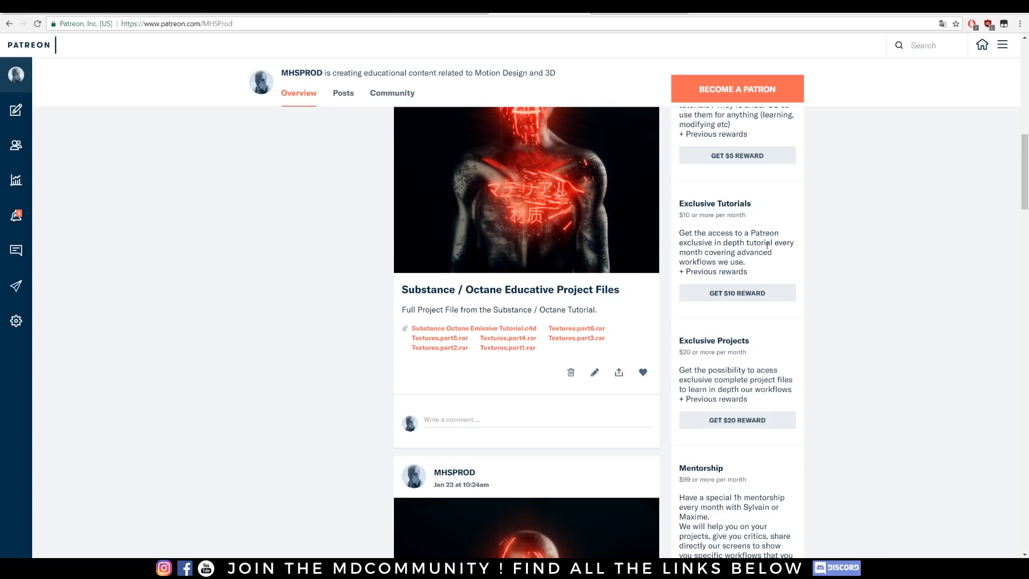
pyautogui.scroll(-2, 312, 237)
pyautogui.scroll(-3, 310, 232)
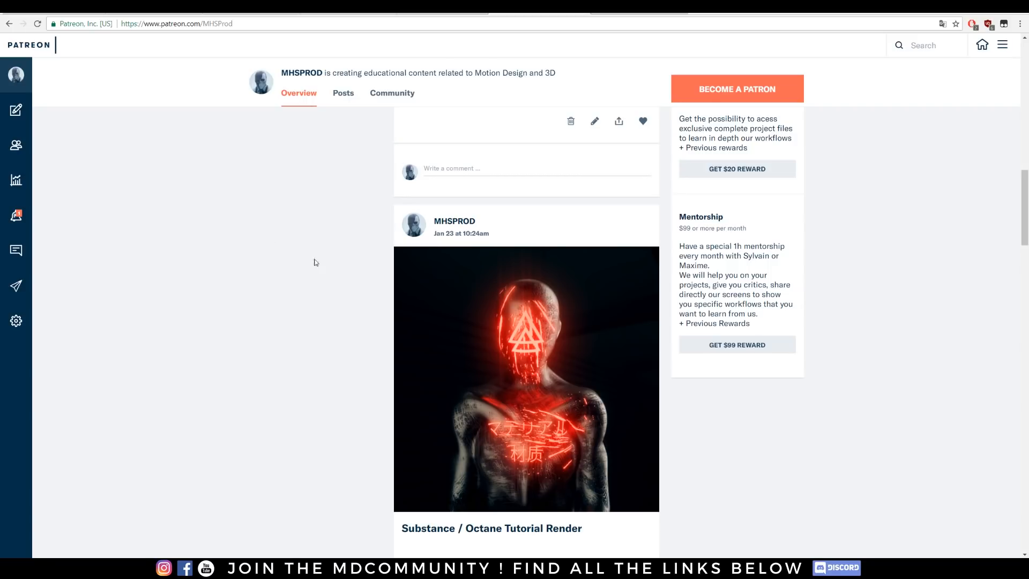
pyautogui.scroll(-5, 266, 225)
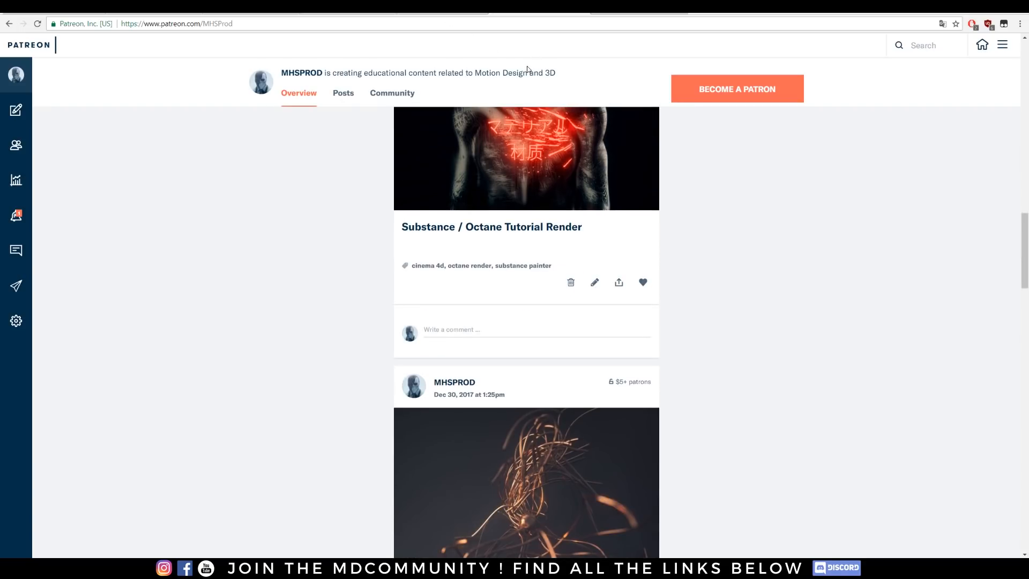
pyautogui.click(172, 9)
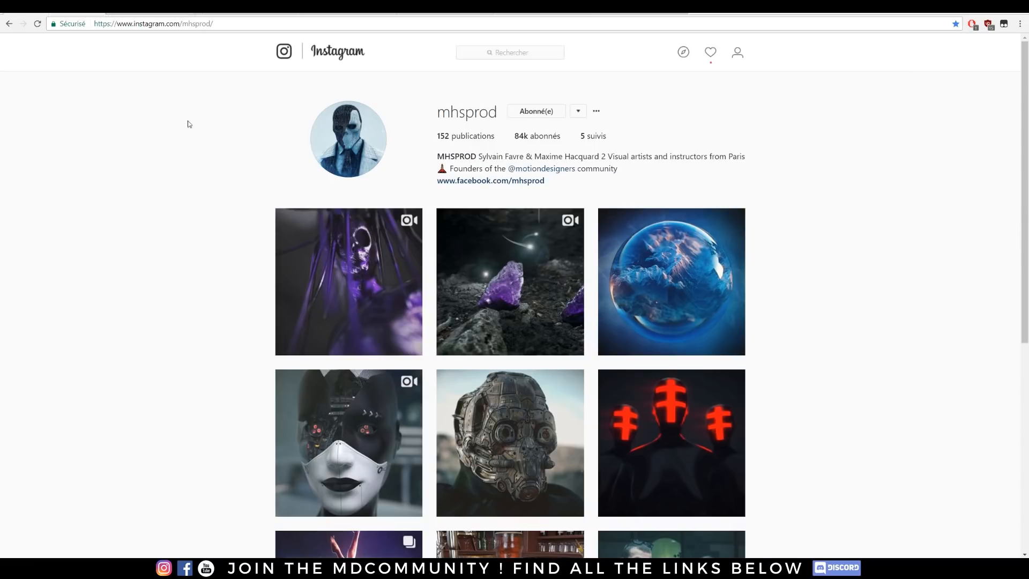
# Step: Show the MHSPROD Behance profile with its project gallery
pyautogui.click(623, 9)
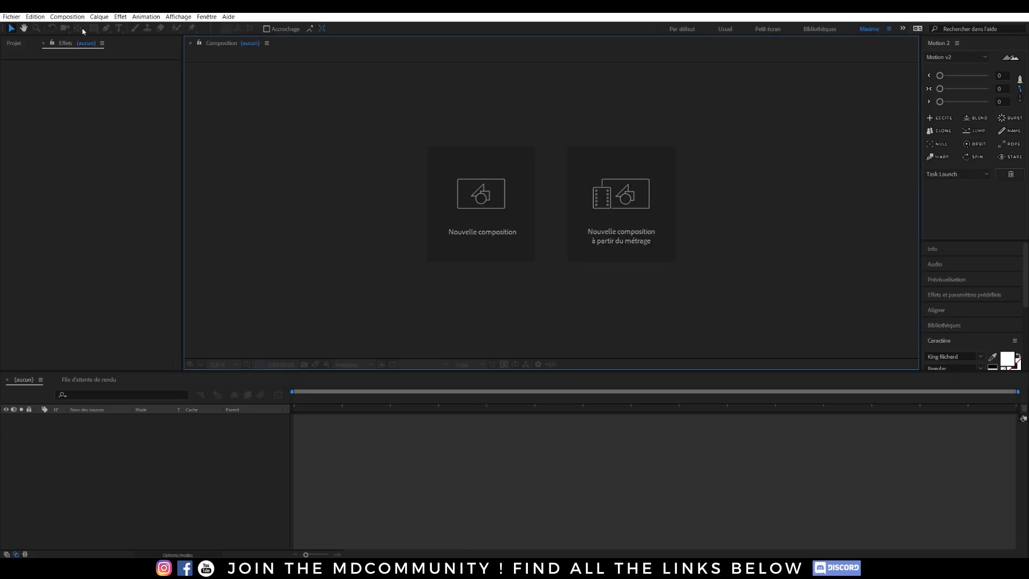
# Step: Switch to After Effects, import the AAA render from the Strange Chara 2 folder, and create a composition from it
pyautogui.click(11, 17)
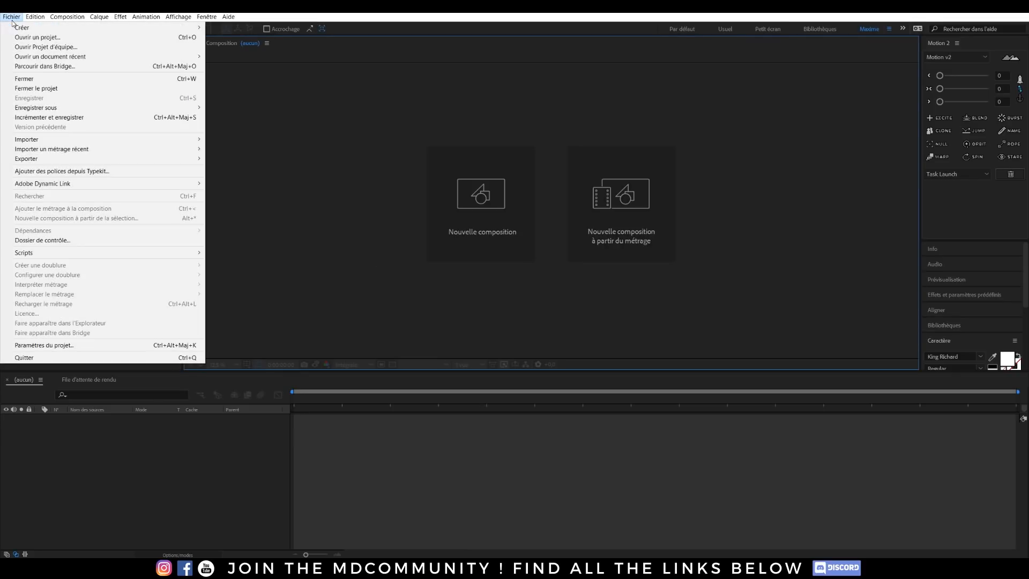
pyautogui.click(231, 139)
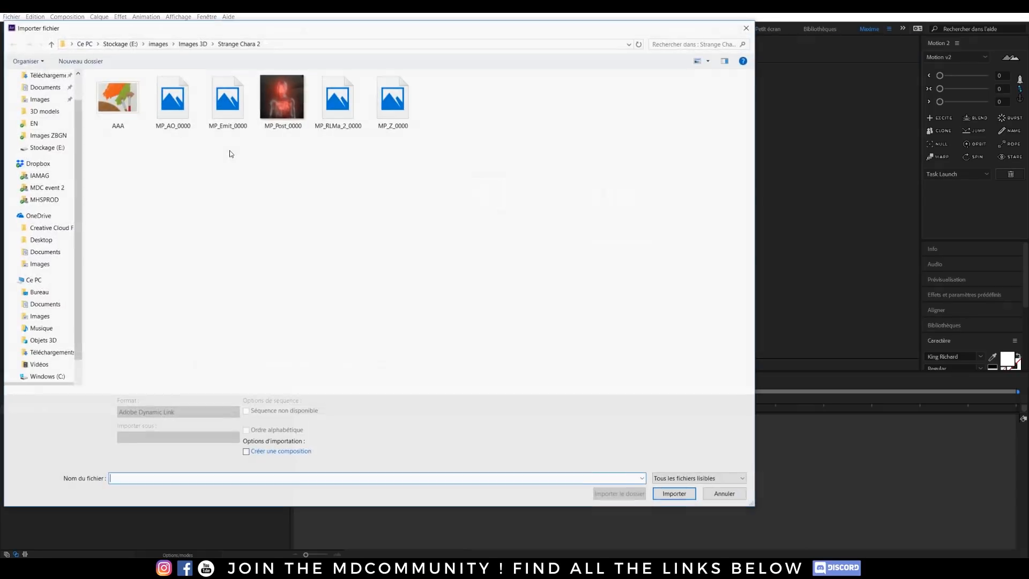
pyautogui.doubleClick(117, 99)
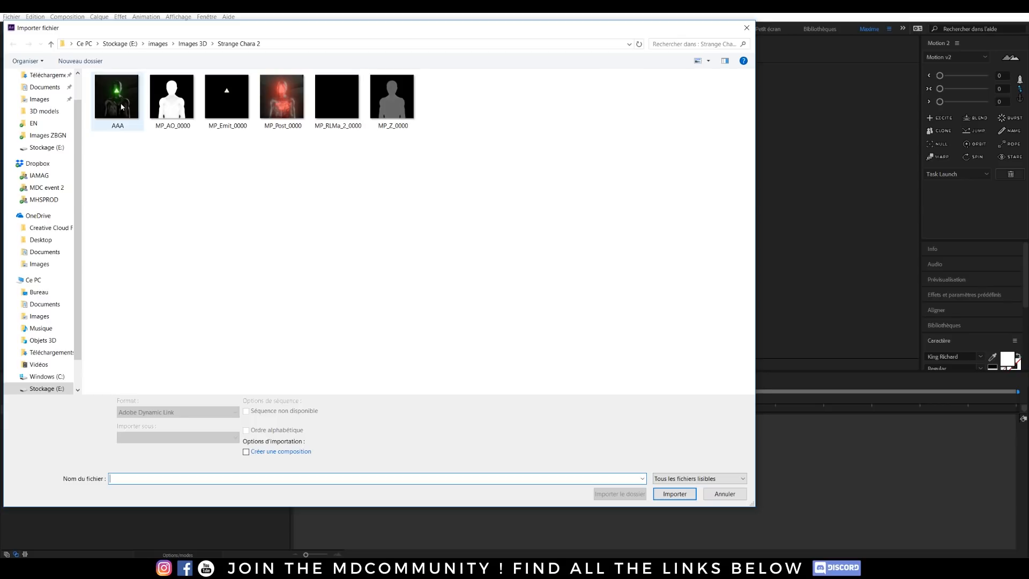
pyautogui.moveTo(32, 134); pyautogui.dragTo(557, 198)
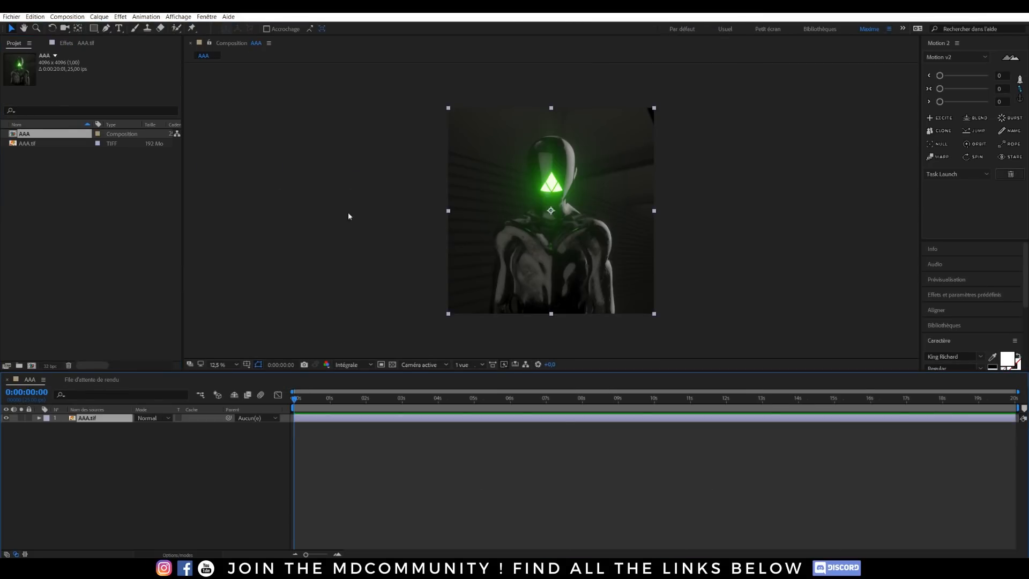
# Step: Import the MP_AO_0000 pass and place it above AAA.tif in the AAA composition
pyautogui.click(12, 17)
pyautogui.moveTo(32, 137)
pyautogui.click(219, 140)
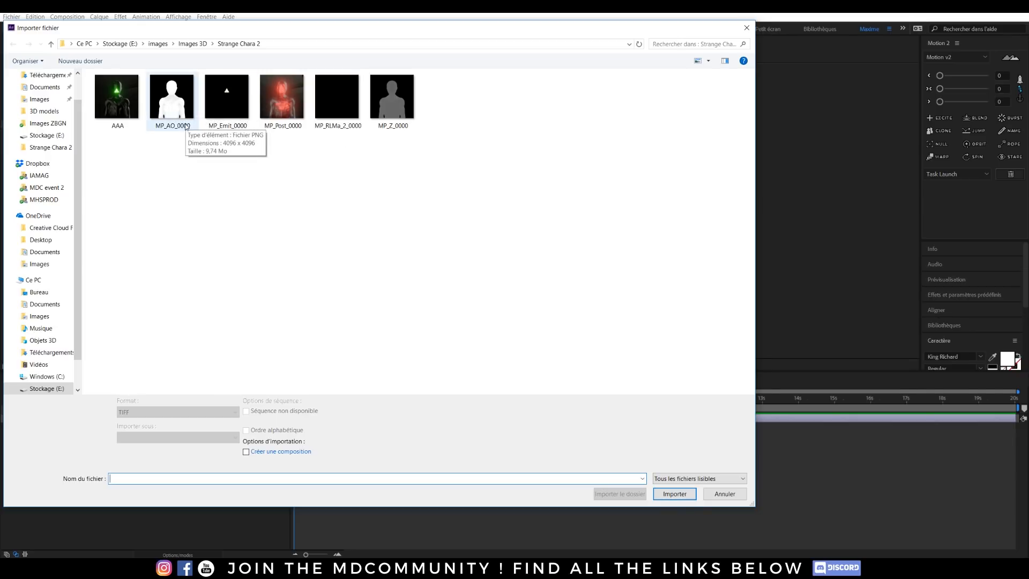
pyautogui.doubleClick(186, 127)
pyautogui.moveTo(59, 154); pyautogui.dragTo(127, 423)
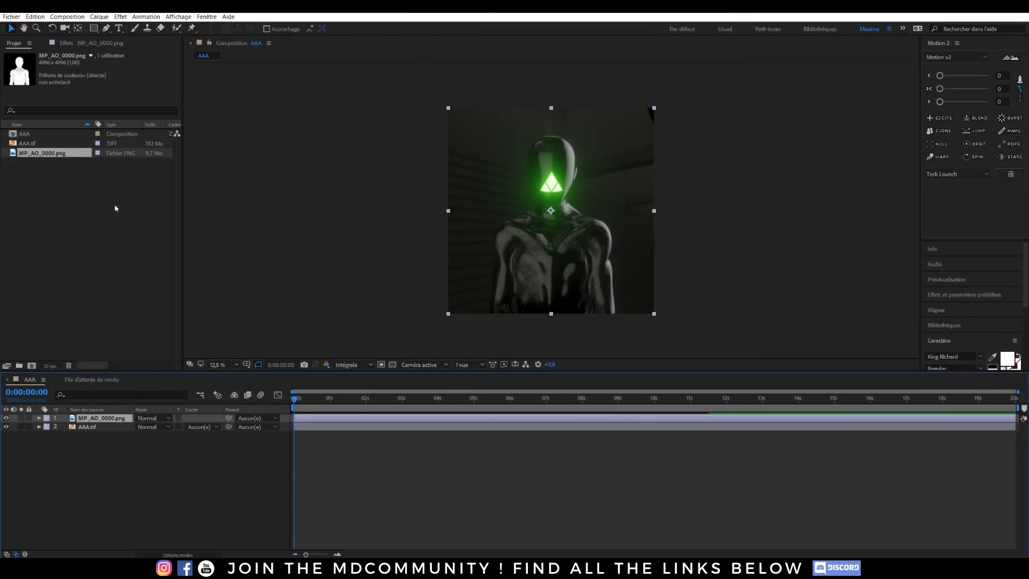
# Step: Duplicate the MP_AO_0000.png layer in the AAA composition
pyautogui.click(155, 418)
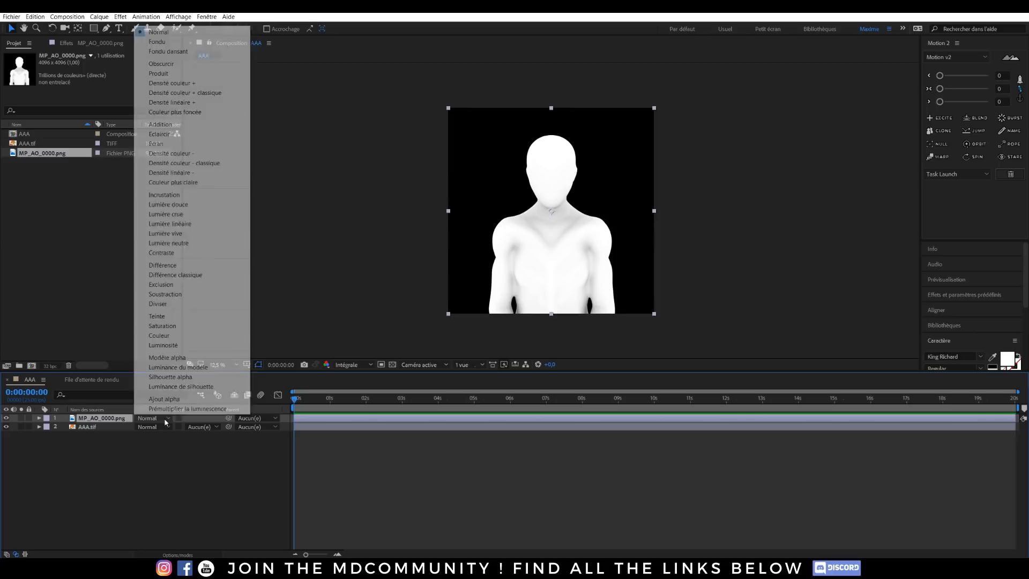
pyautogui.click(115, 446)
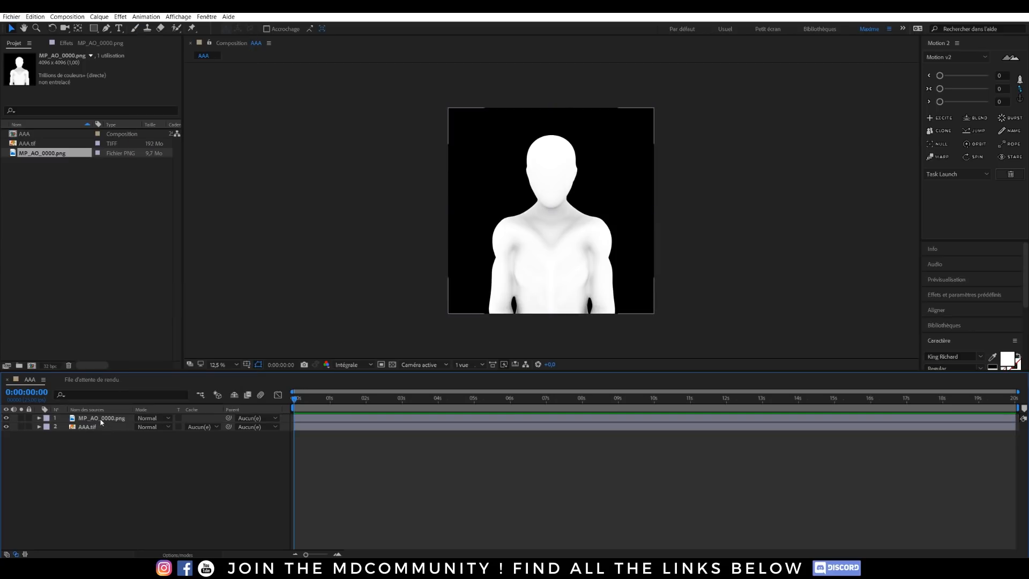
pyautogui.click(102, 420)
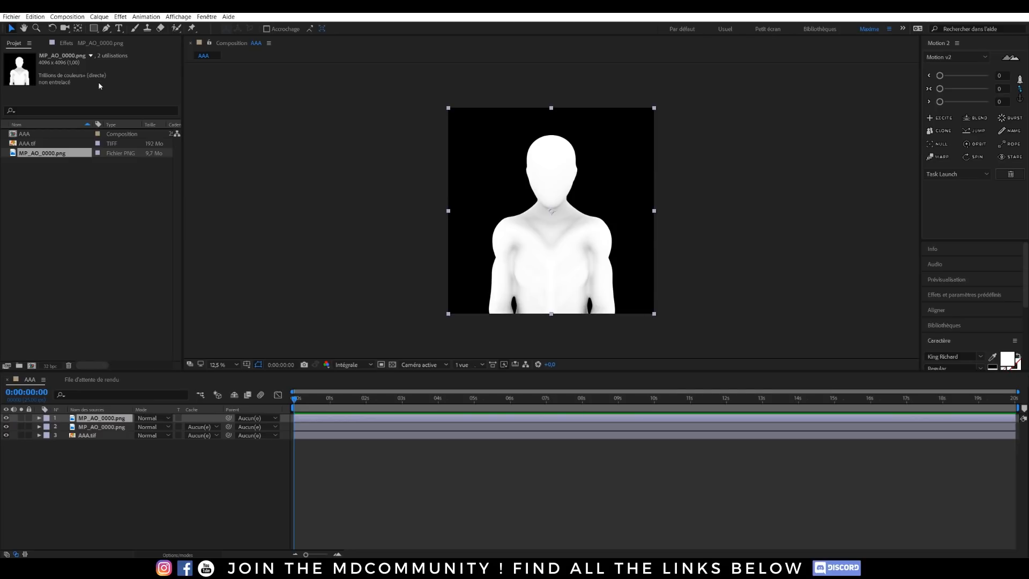
# Step: Apply a Courbes effect to the upper MP_AO_0000.png copy and raise its curve steeply to make the bust silhouette pure white
pyautogui.click(79, 43)
pyautogui.moveTo(78, 161); pyautogui.dragTo(23, 124)
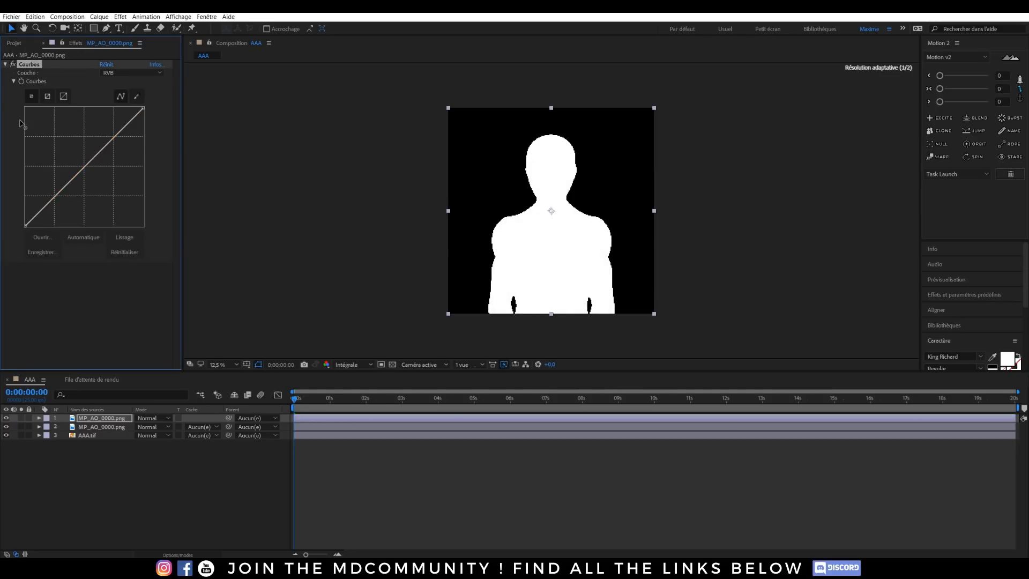
pyautogui.click(98, 455)
pyautogui.click(102, 418)
pyautogui.moveTo(87, 160); pyautogui.dragTo(52, 144)
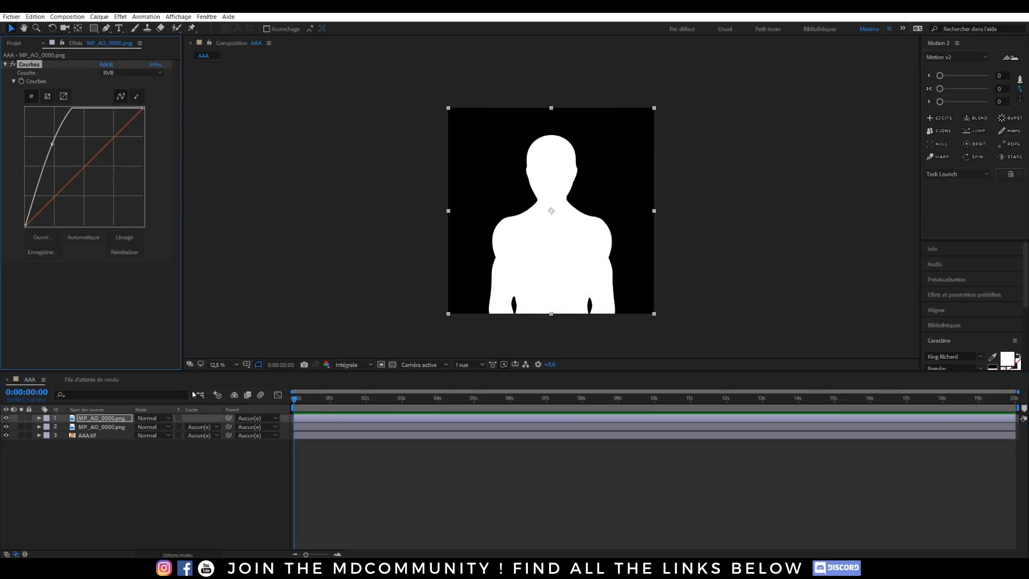
# Step: Set the lower MP_AO_0000.png layer's track matte to Luminance MP_AO_0000.png
pyautogui.click(102, 426)
pyautogui.click(201, 427)
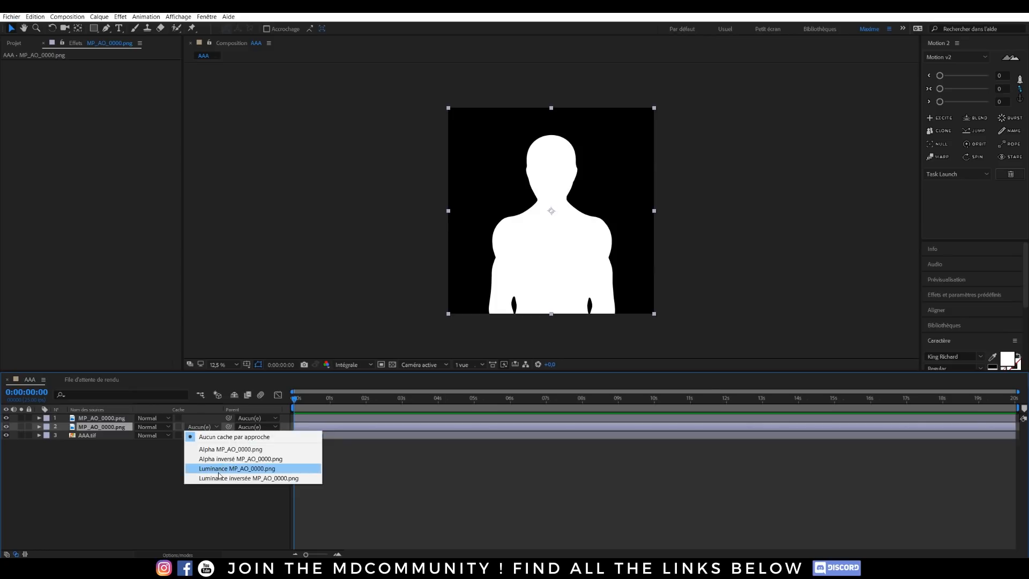
pyautogui.click(219, 469)
pyautogui.click(103, 460)
# Step: Set the matted MP_AO_0000.png layer's blending mode to Produit
pyautogui.click(160, 429)
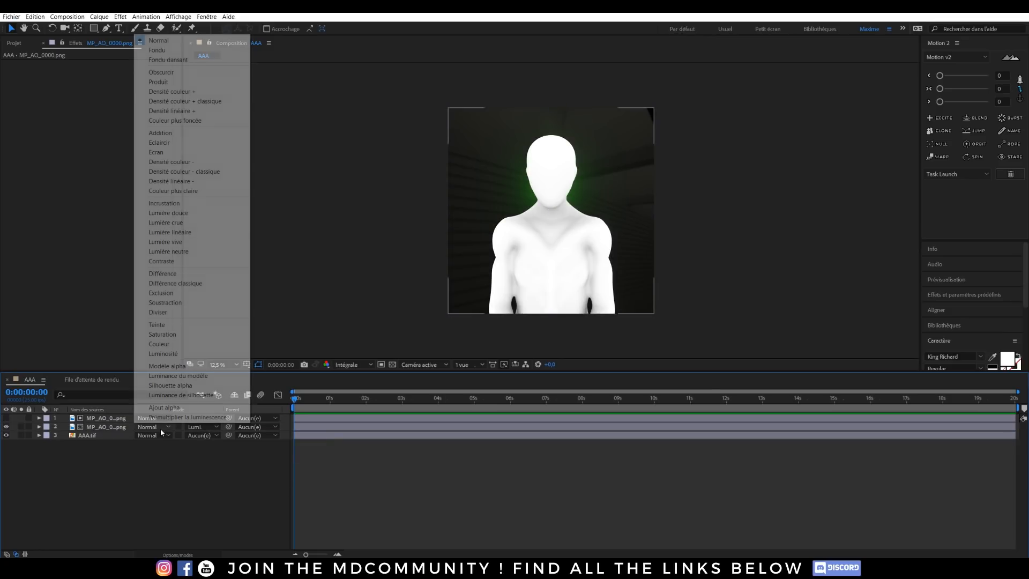
pyautogui.click(166, 443)
pyautogui.click(157, 420)
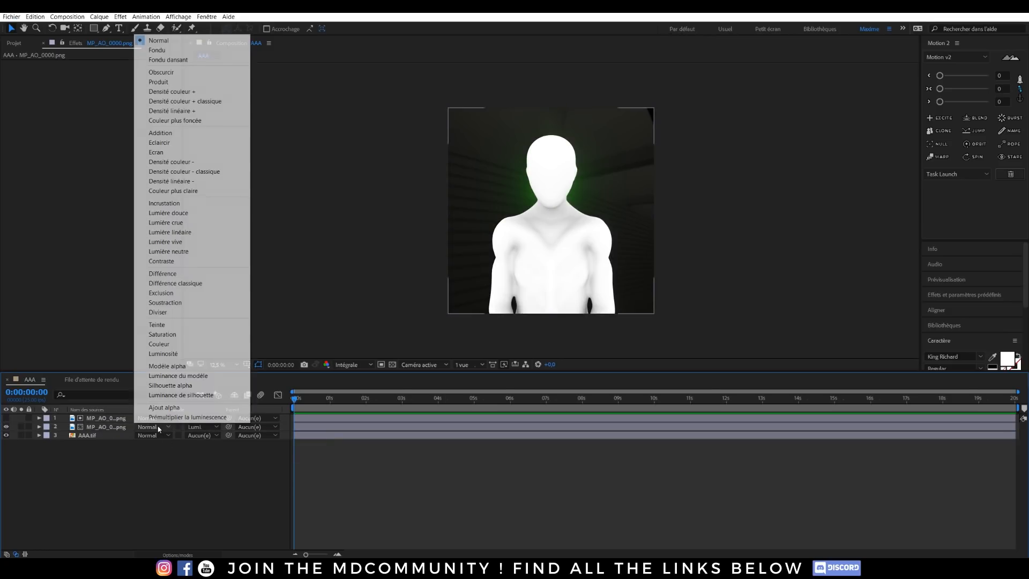
pyautogui.click(160, 81)
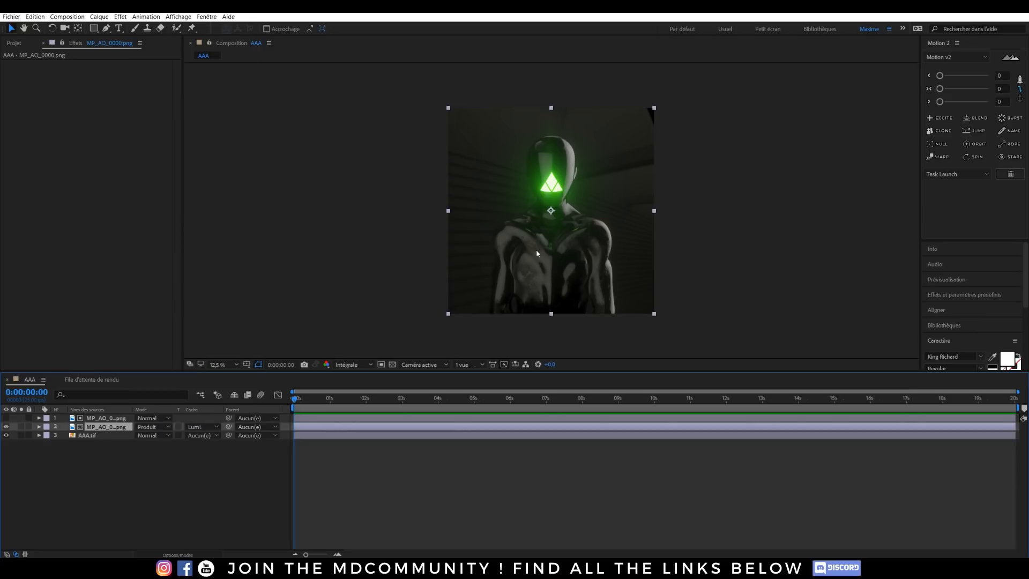
pyautogui.click(135, 488)
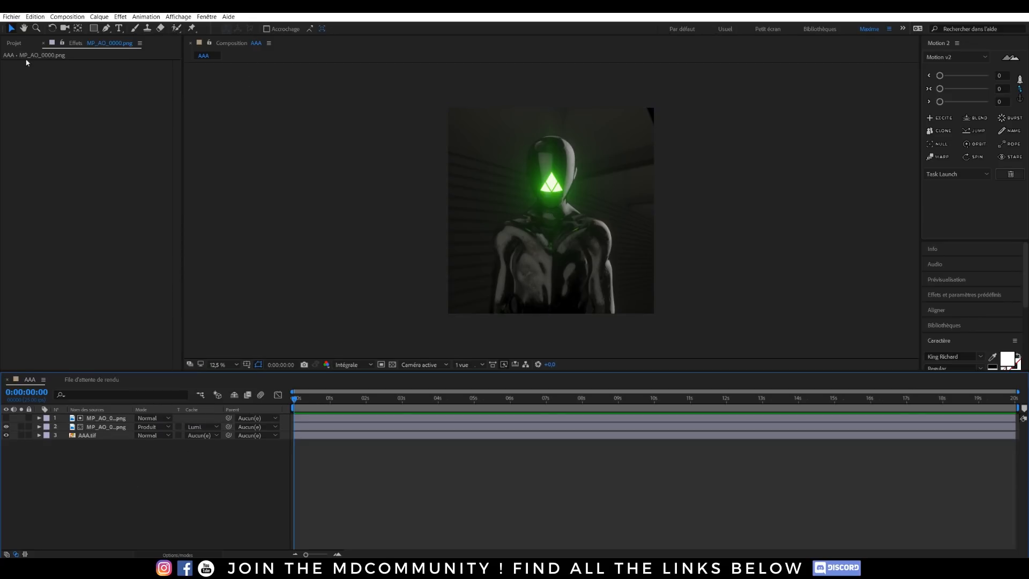
# Step: Duplicate the white silhouette layer, move the copy directly above AAA.tif, and use it as AAA.tif's luminance matte
pyautogui.click(16, 44)
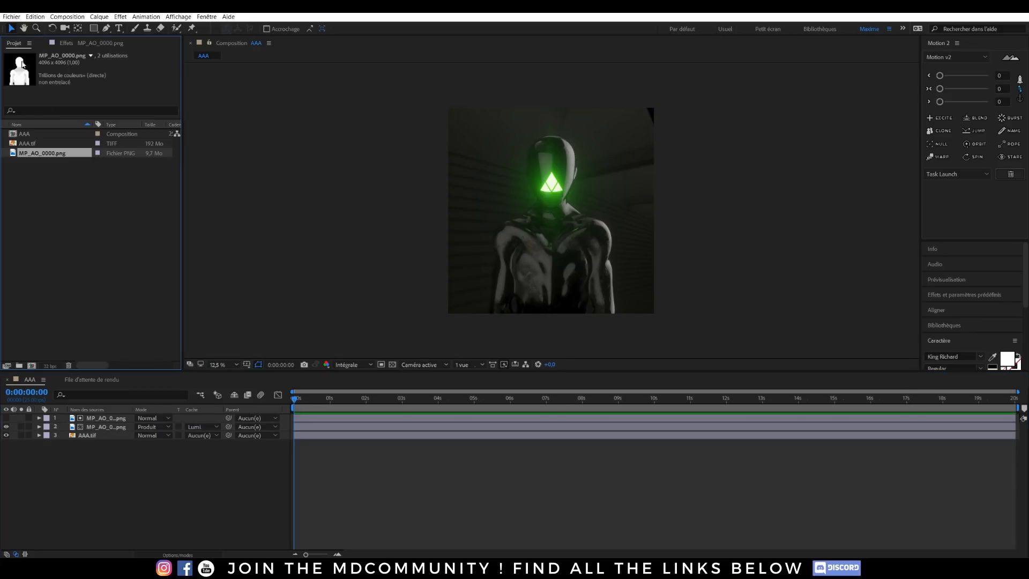
pyautogui.click(102, 419)
pyautogui.hotkey('ctrl', 'd')
pyautogui.moveTo(91, 420); pyautogui.dragTo(100, 439)
pyautogui.click(210, 445)
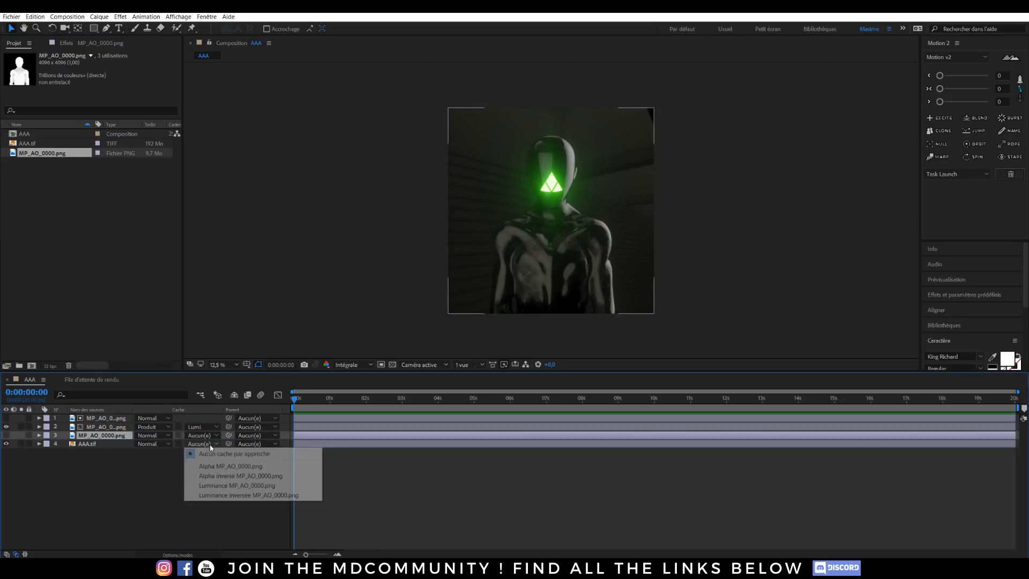
pyautogui.click(221, 486)
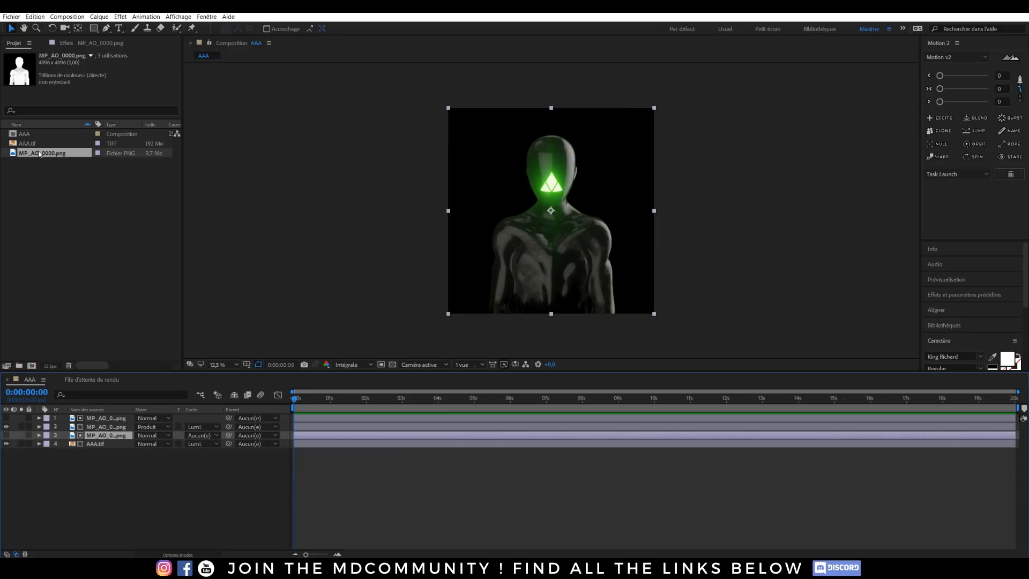
# Step: Add a second AAA.tif at the bottom of the layer stack and apply a Courbes effect to it
pyautogui.moveTo(28, 144); pyautogui.dragTo(190, 482)
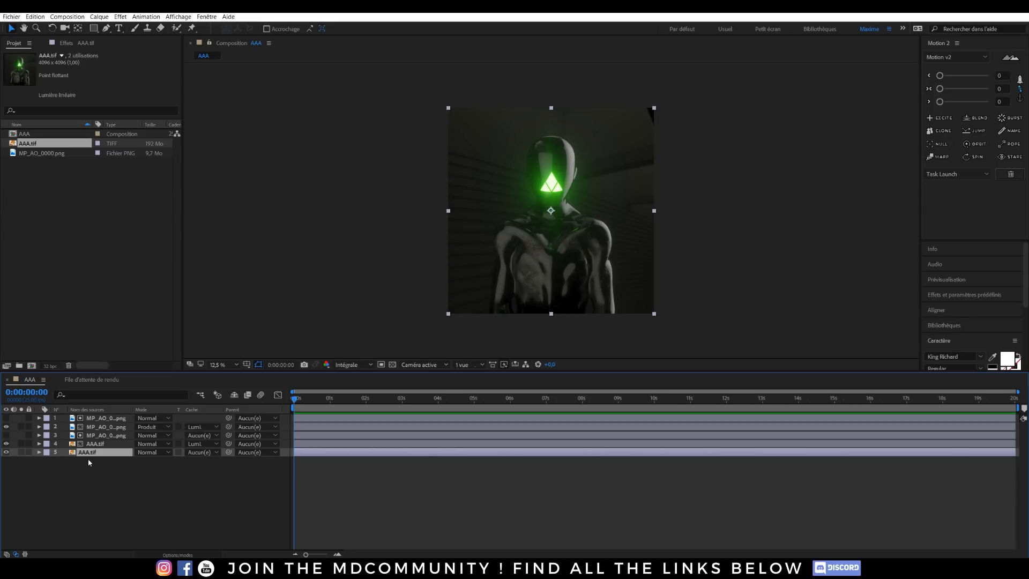
pyautogui.hotkey('ctrl', 'space')
pyautogui.click(47, 441)
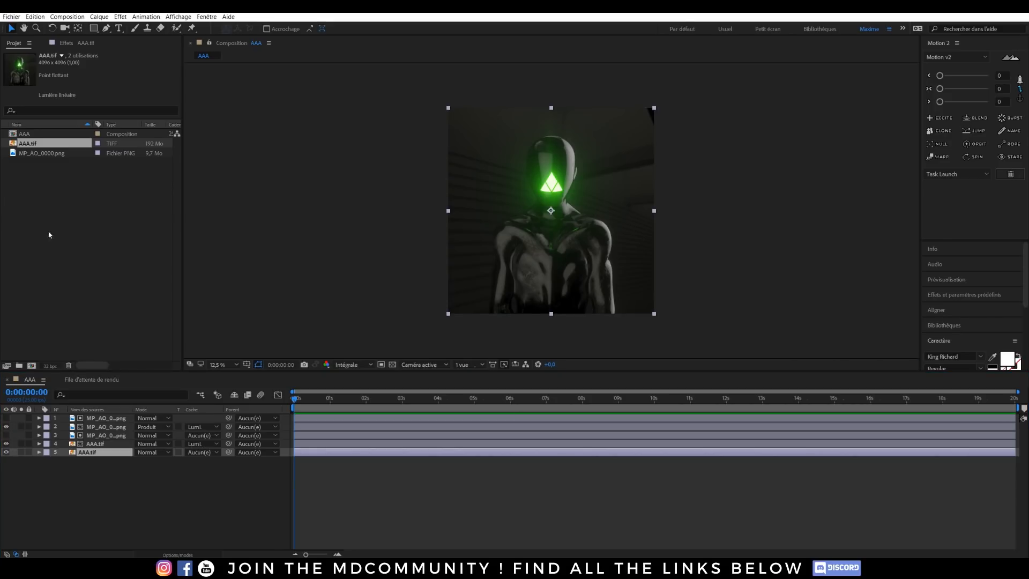
pyautogui.click(76, 45)
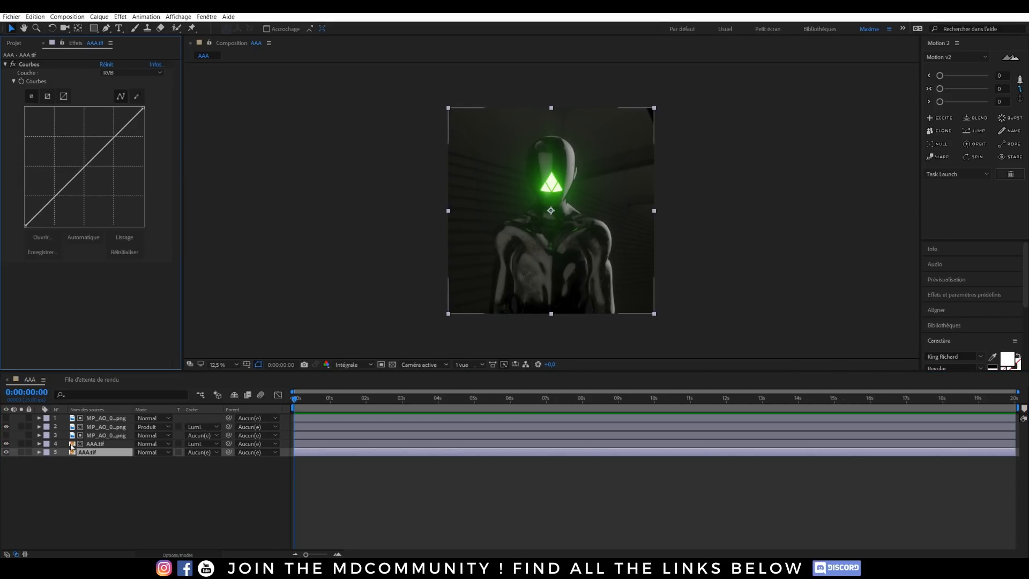
# Step: Isolate the matted AAA.tif layer for a check, and try lowering the shadows on the background AAA.tif's curve
pyautogui.click(22, 444)
pyautogui.click(22, 444)
pyautogui.moveTo(58, 195)
pyautogui.mouseDown()
pyautogui.moveTo(67, 216)
pyautogui.moveTo(46, 208)
pyautogui.moveTo(61, 195)
pyautogui.mouseUp()
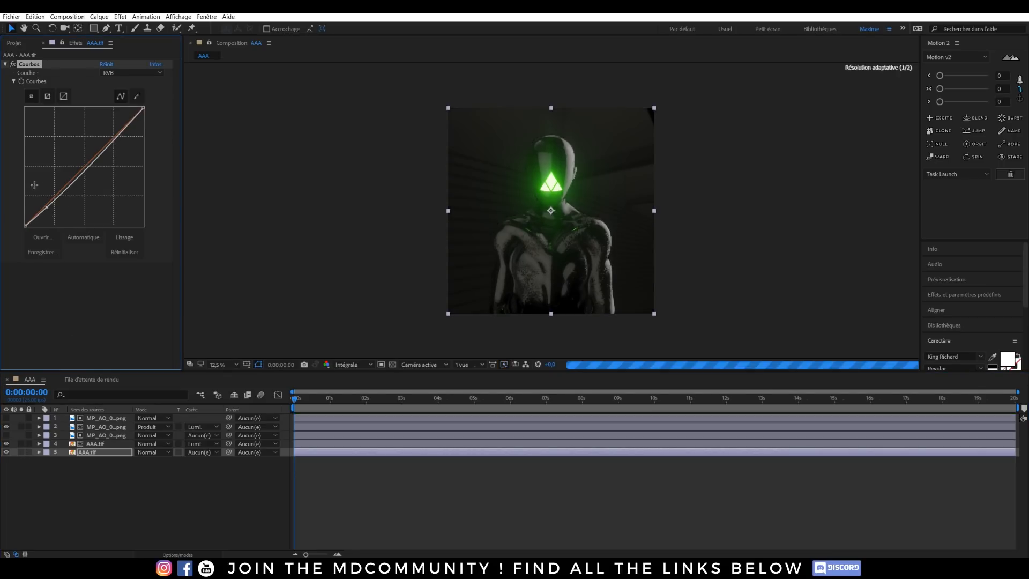
pyautogui.hotkey('ctrl', 'z')
# Step: Shape the background AAA.tif's RVB curve into an S with lowered shadows and raised highlights
pyautogui.scroll(1, 545, 197)
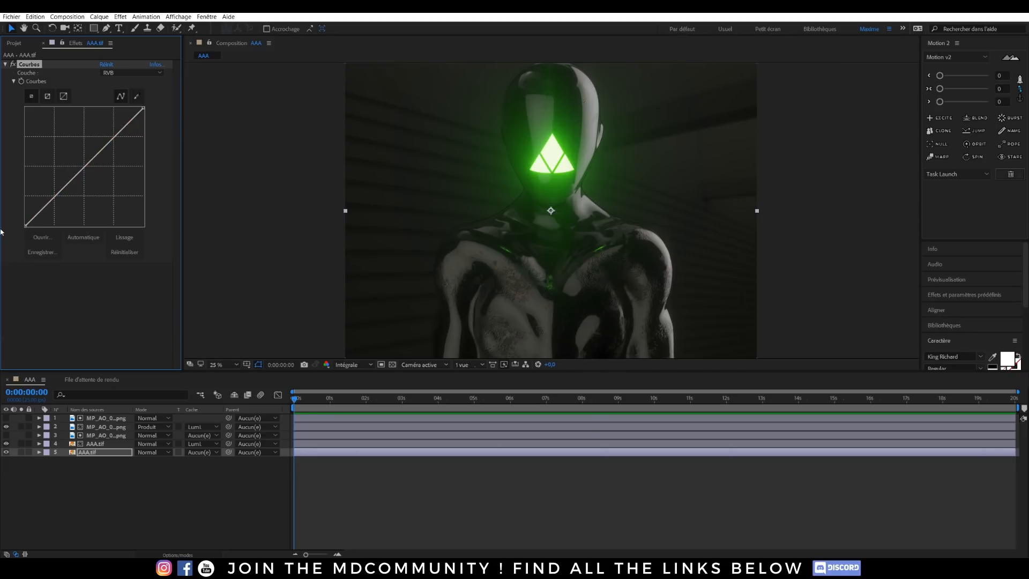
pyautogui.moveTo(40, 209); pyautogui.dragTo(46, 212)
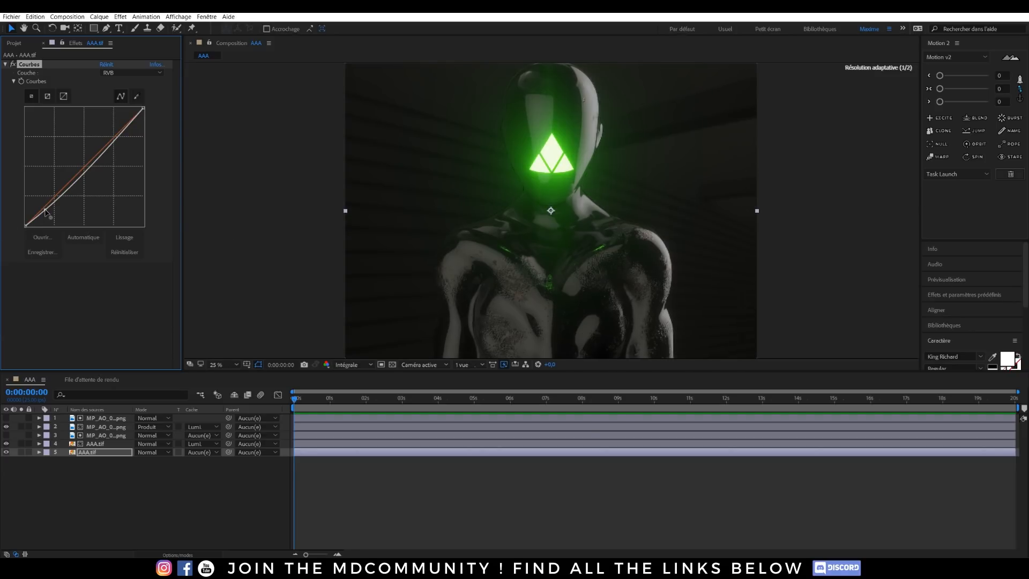
pyautogui.scroll(-1, 506, 205)
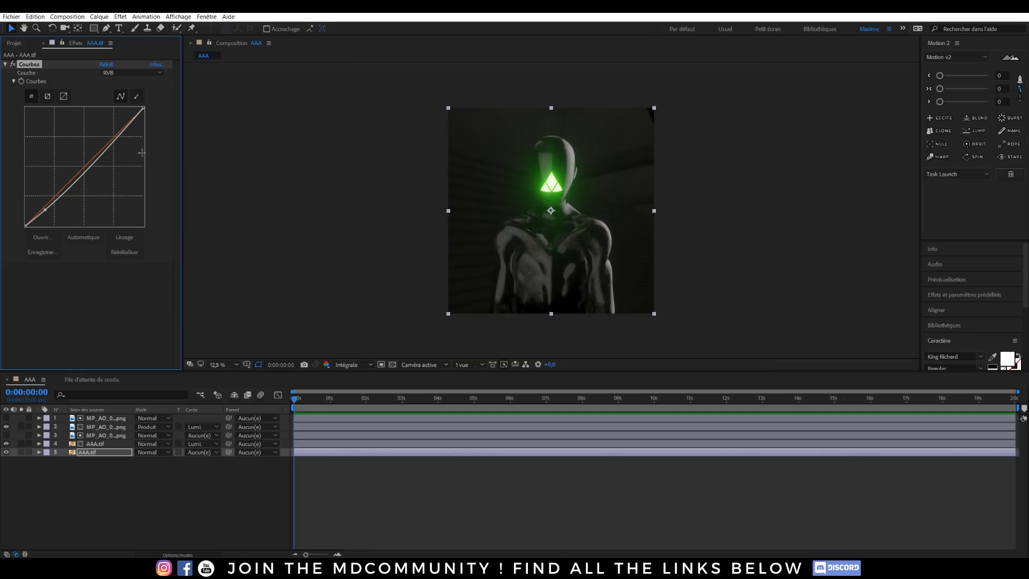
pyautogui.moveTo(116, 136); pyautogui.dragTo(104, 133)
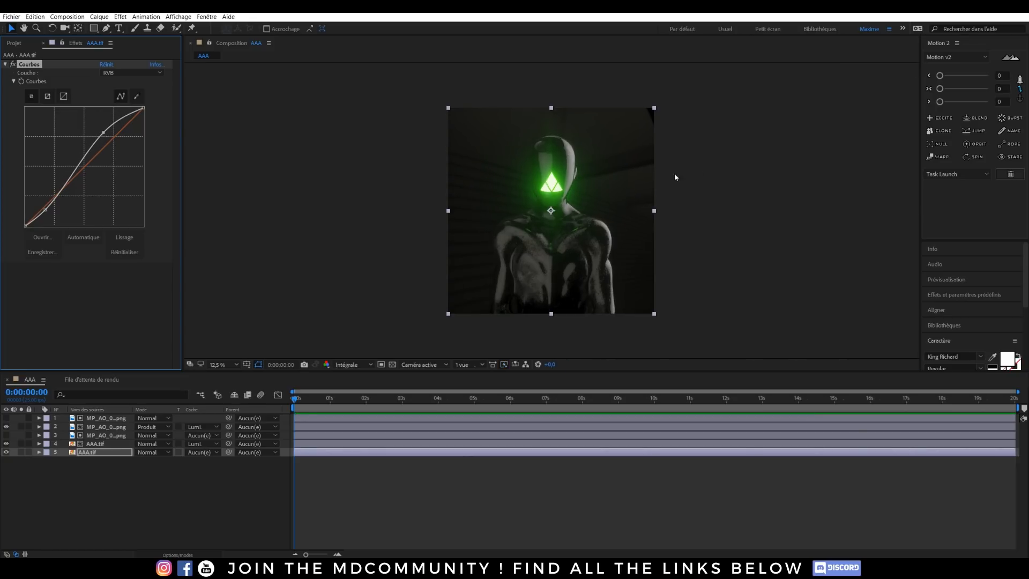
# Step: Examine the ambient occlusion layer on its own and the white silhouette matte above it
pyautogui.click(106, 435)
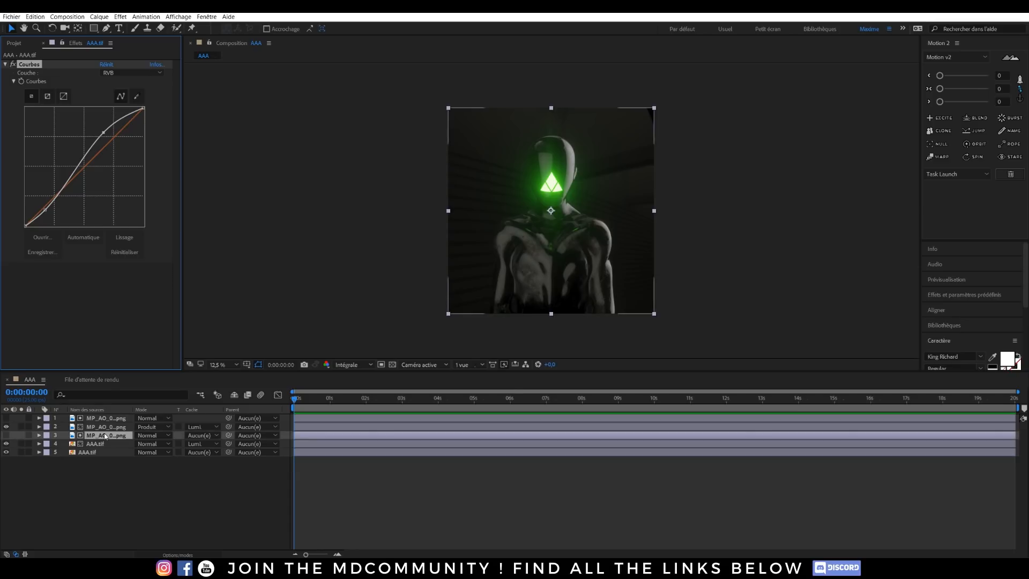
pyautogui.click(106, 428)
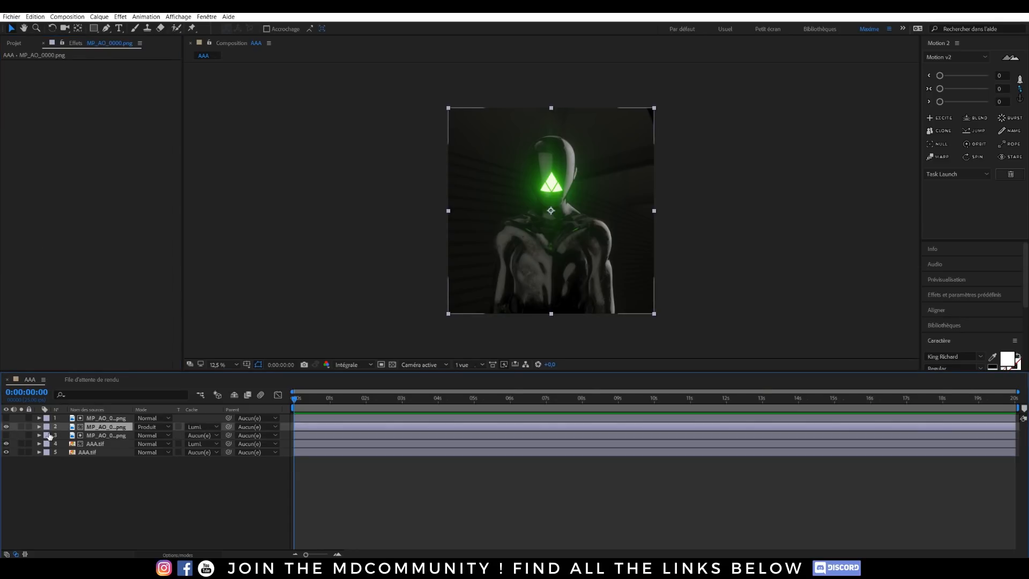
pyautogui.click(22, 426)
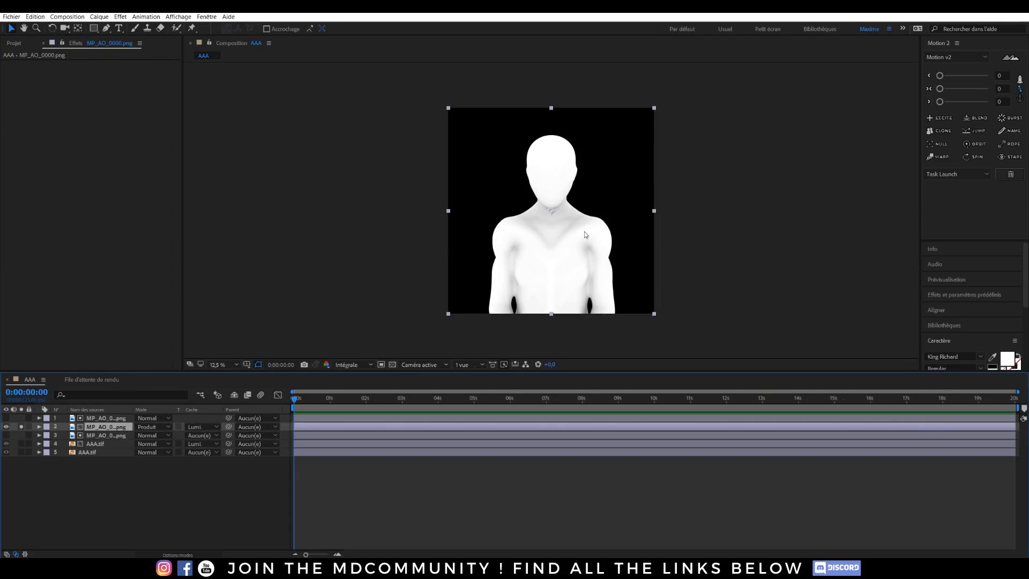
pyautogui.click(22, 426)
pyautogui.click(6, 418)
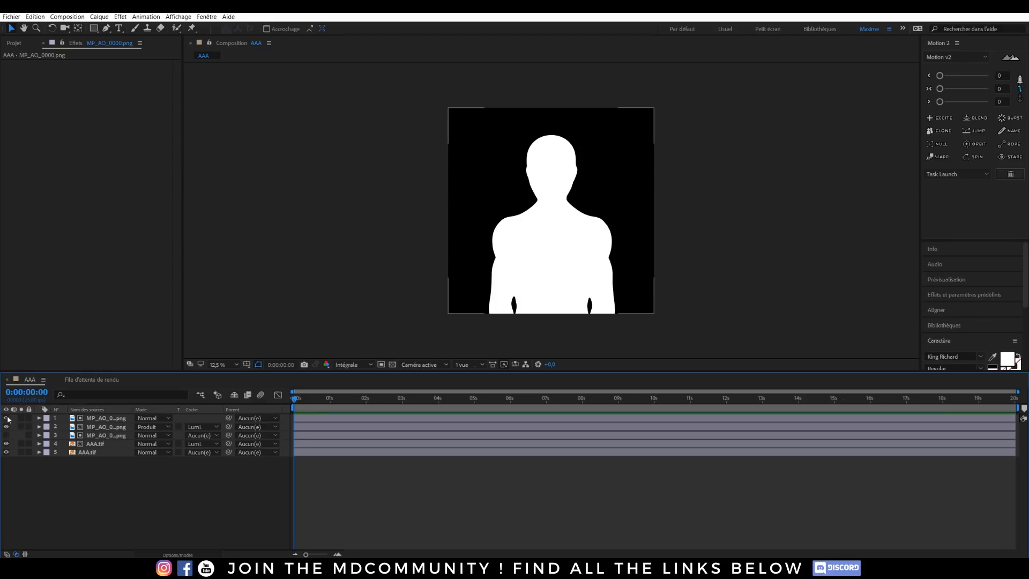
pyautogui.click(7, 419)
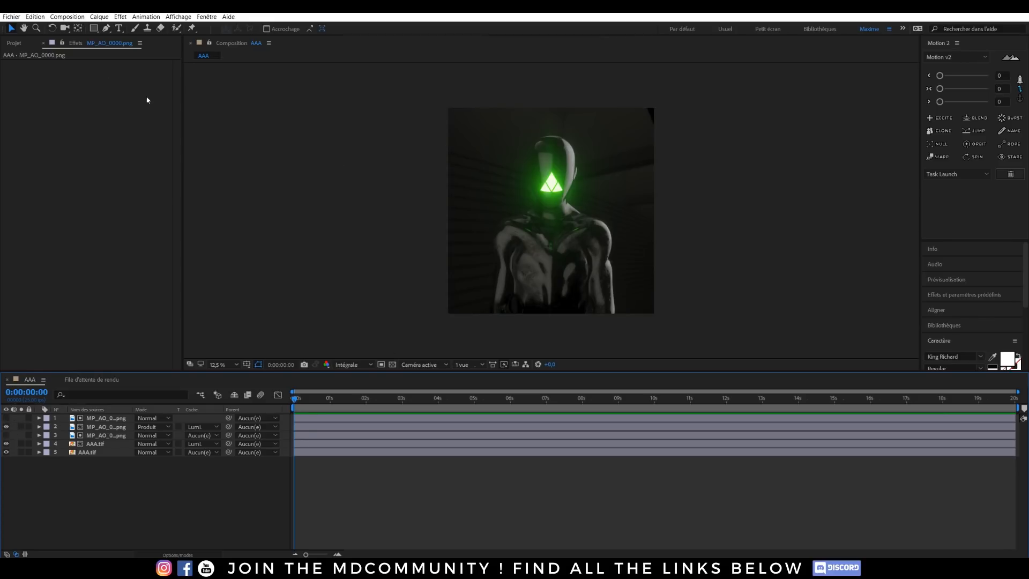
# Step: Set the opacity of the background AAA.tif layer to 85%, after trying 75%
pyautogui.click(14, 44)
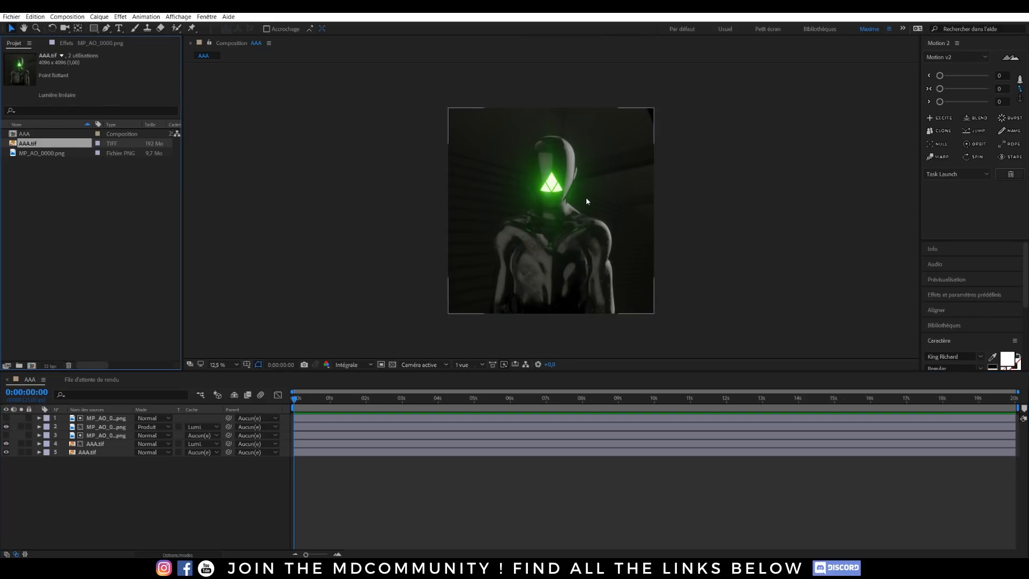
pyautogui.click(87, 452)
pyautogui.press('t')
pyautogui.click(138, 461)
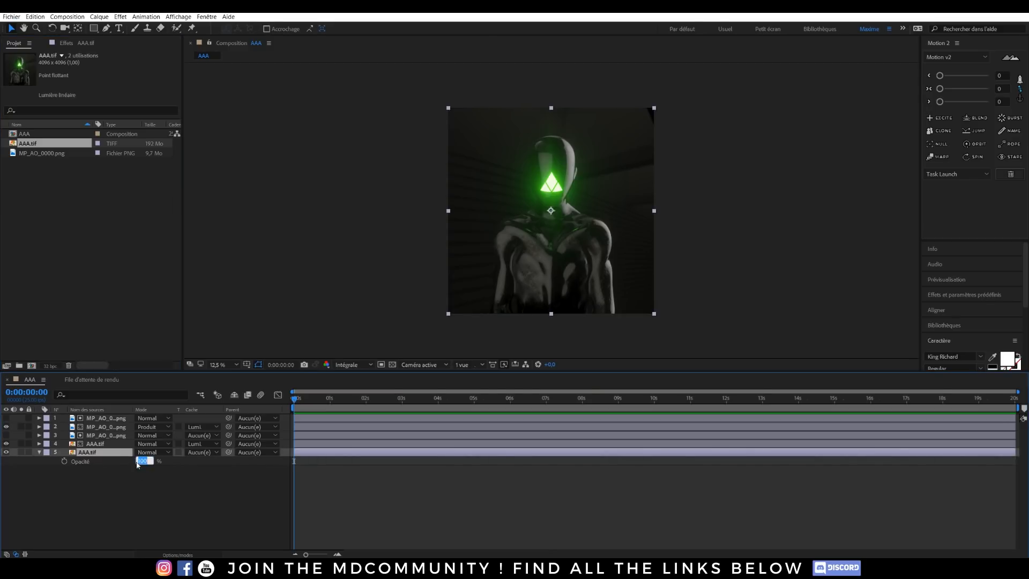
pyautogui.write('75')
pyautogui.click(173, 486)
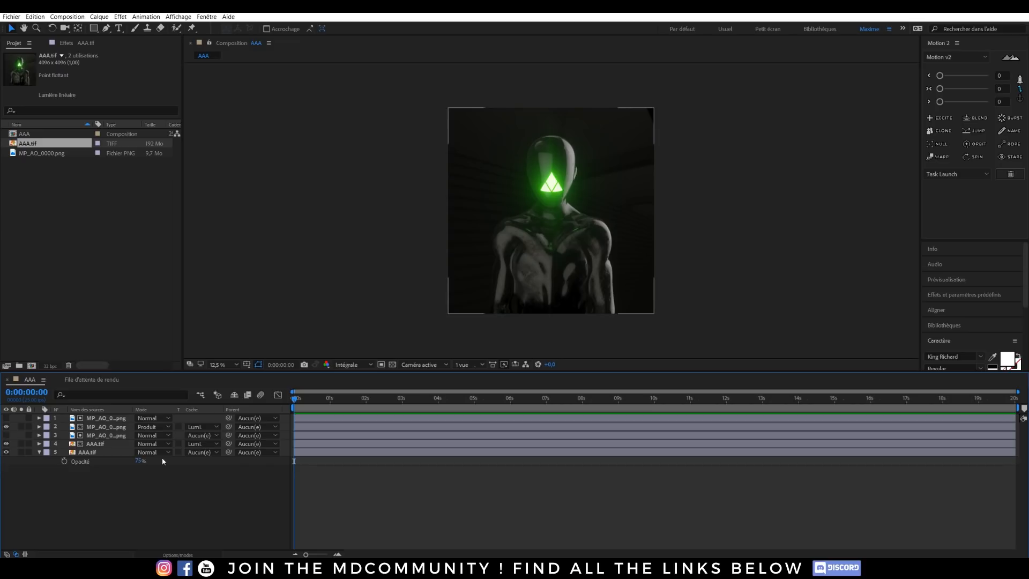
pyautogui.click(142, 462)
pyautogui.write('85')
pyautogui.press('Return')
# Step: Add an adjustment layer at the top of the stack, apply the Looks effect to it and open its look editor
pyautogui.hotkey('ctrl', 'alt', 'y')
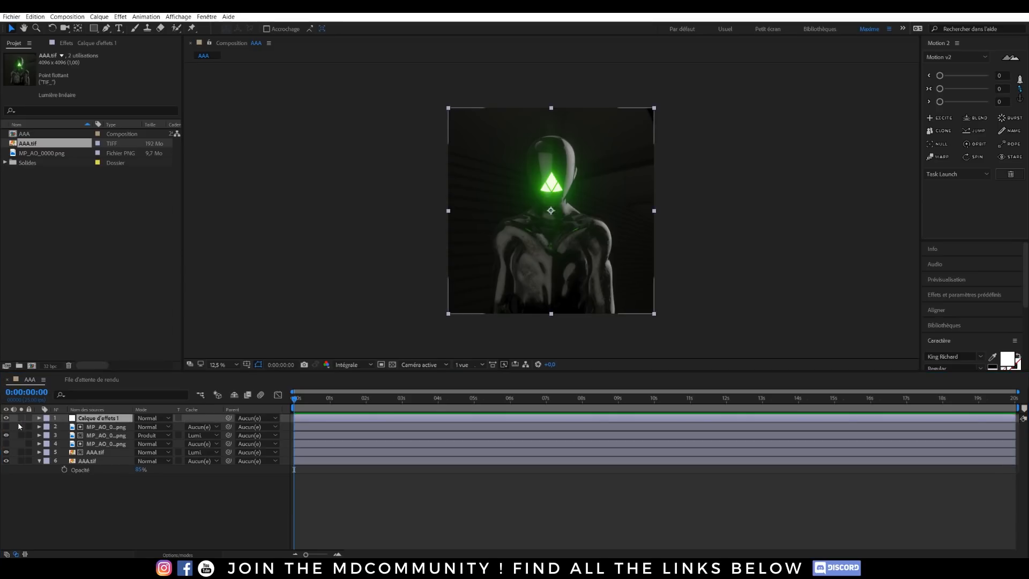
pyautogui.click(45, 410)
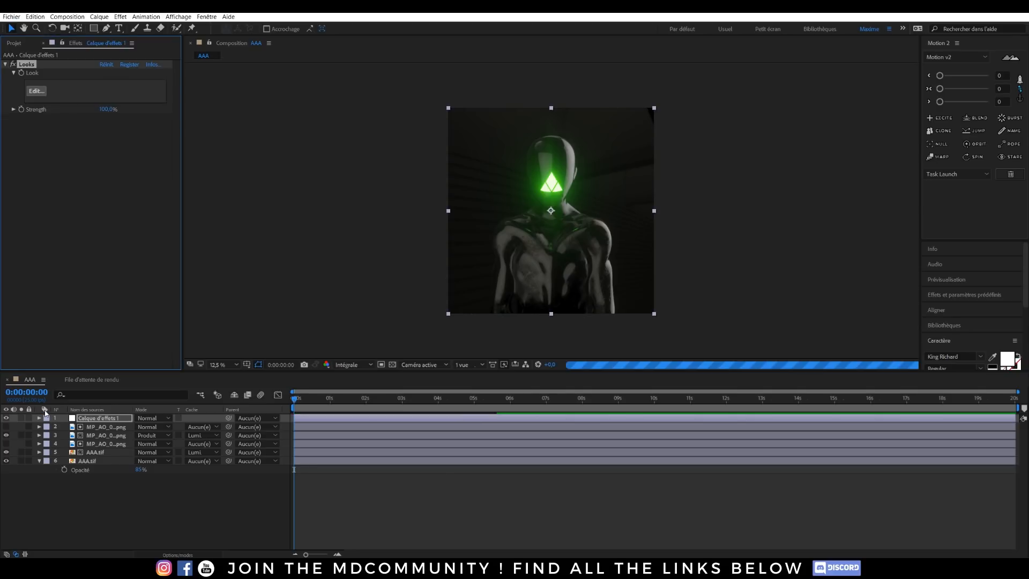
pyautogui.click(36, 90)
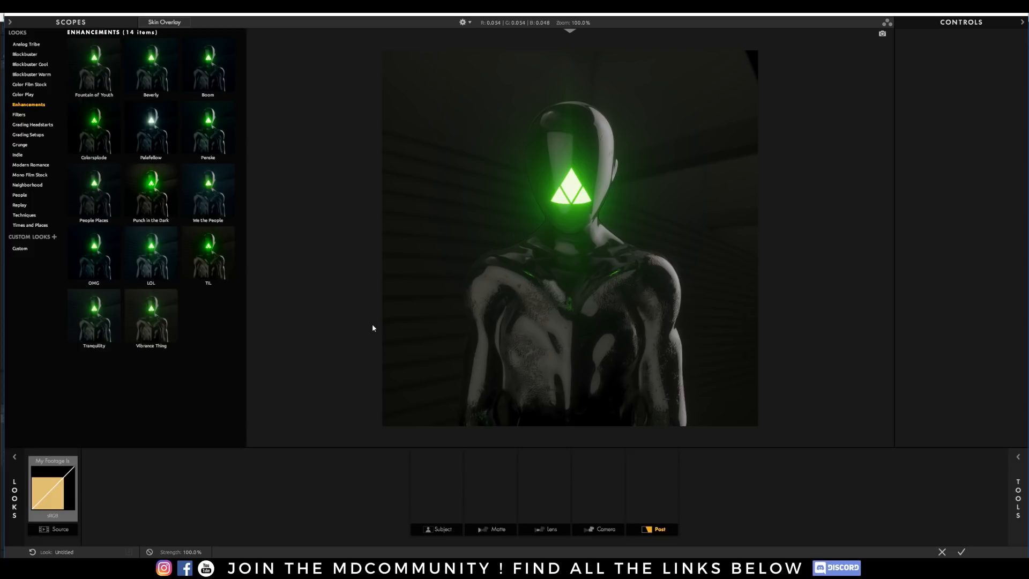
# Step: Compare the We the People and LOL looks from Enhancements, and apply We the People to the adjustment layer
pyautogui.click(214, 201)
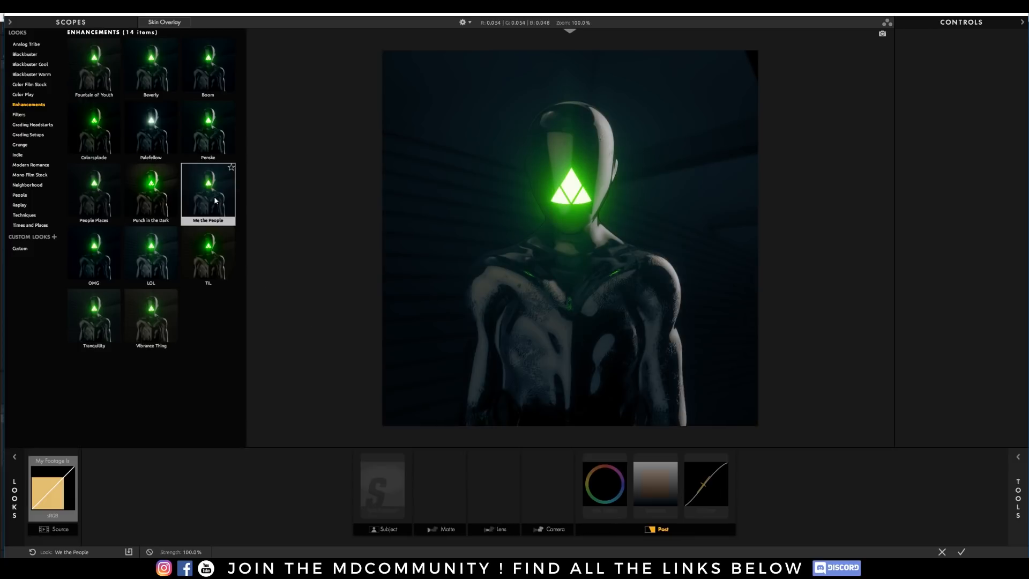
pyautogui.click(143, 266)
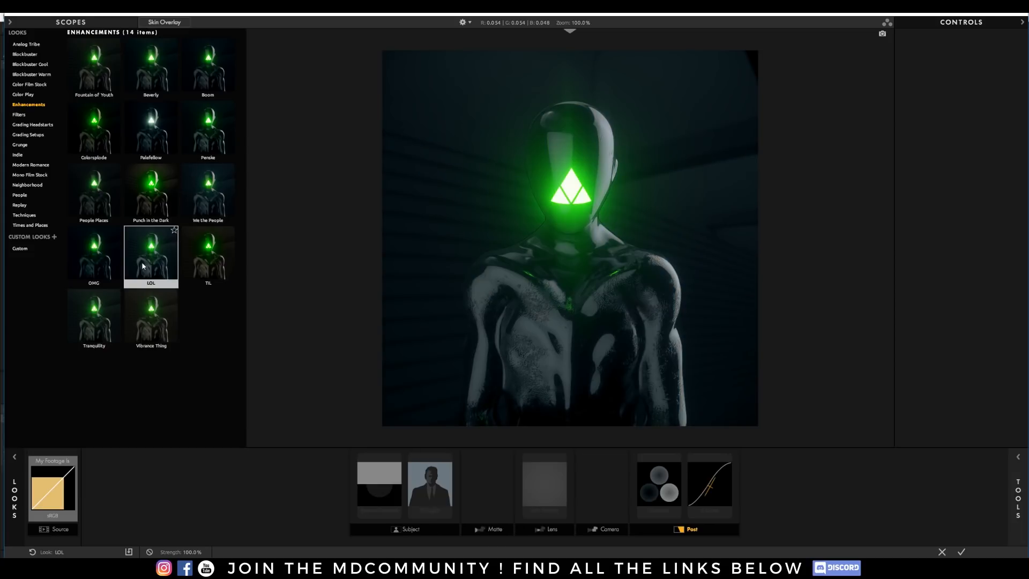
pyautogui.click(197, 204)
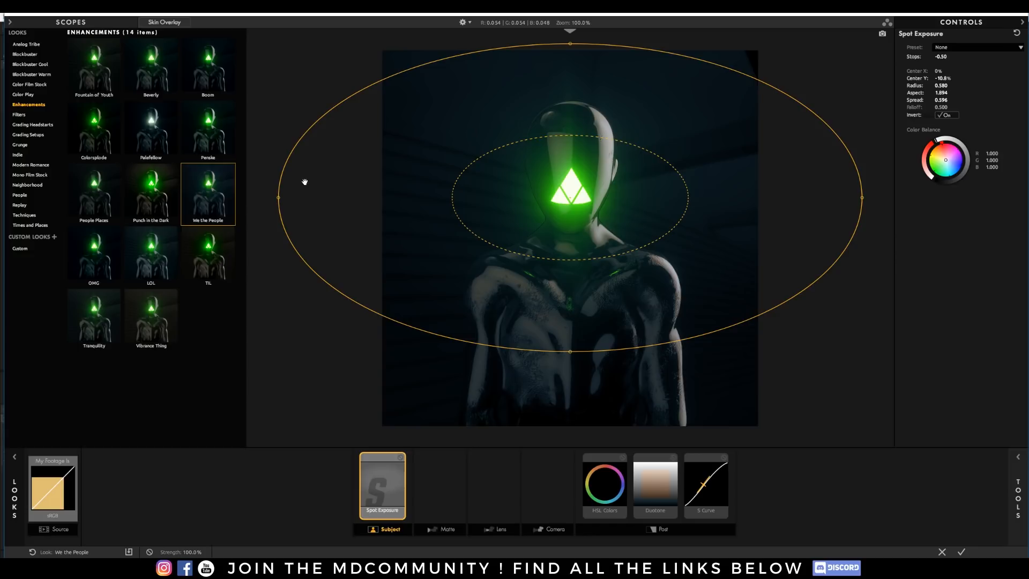
pyautogui.click(229, 77)
pyautogui.click(962, 552)
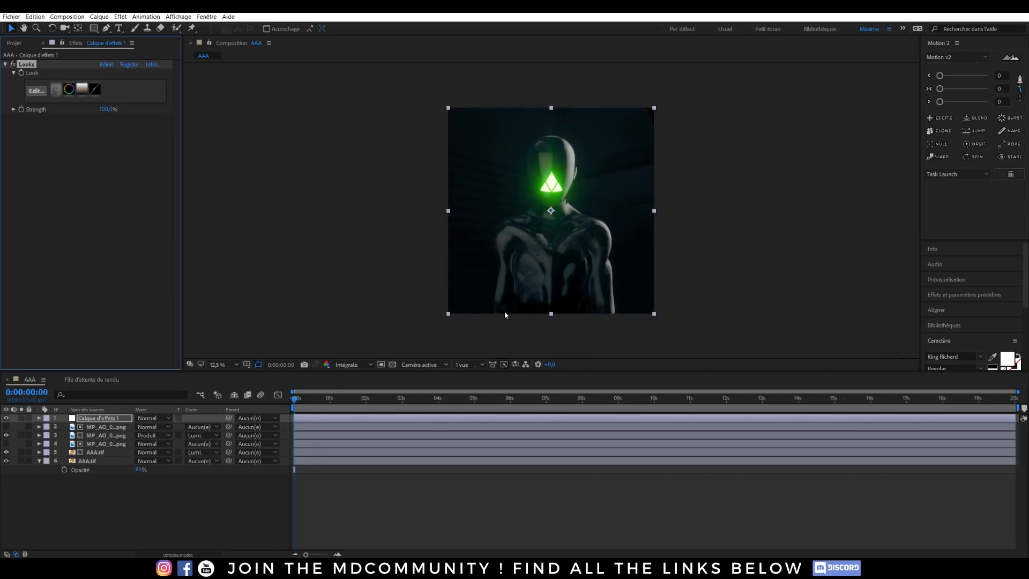
# Step: Add a second adjustment layer at the top of the layer stack
pyautogui.click(14, 43)
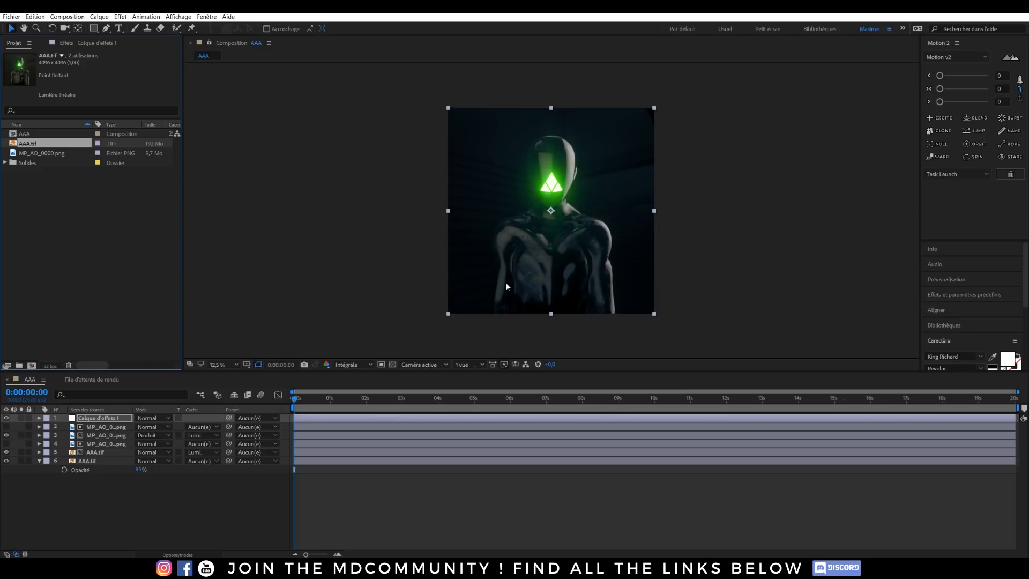
pyautogui.click(152, 513)
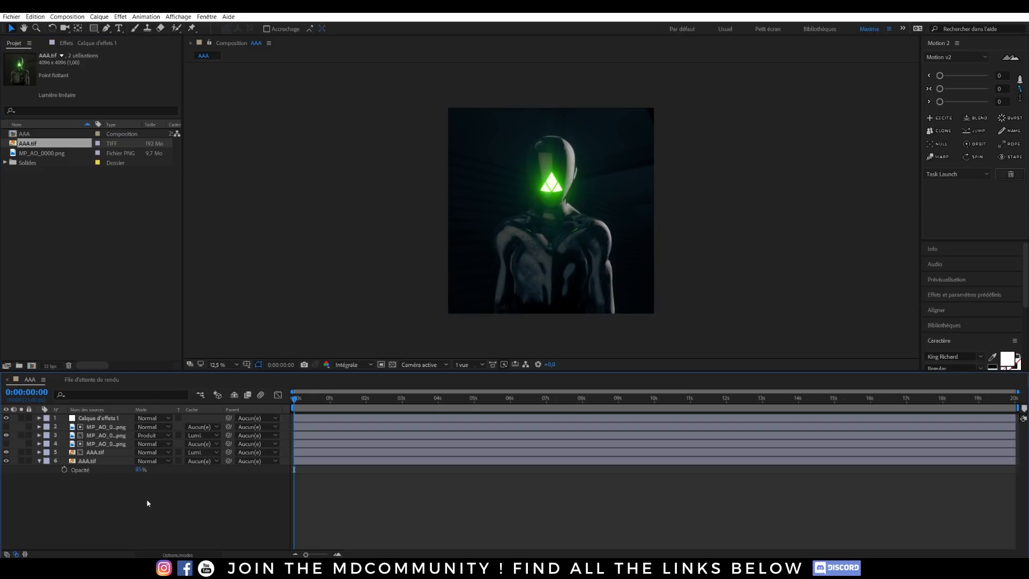
pyautogui.hotkey('ctrl', 'alt', 'y')
# Step: Search the available effects for "toonit" and "cart"
pyautogui.hotkey('ctrl', 'space')
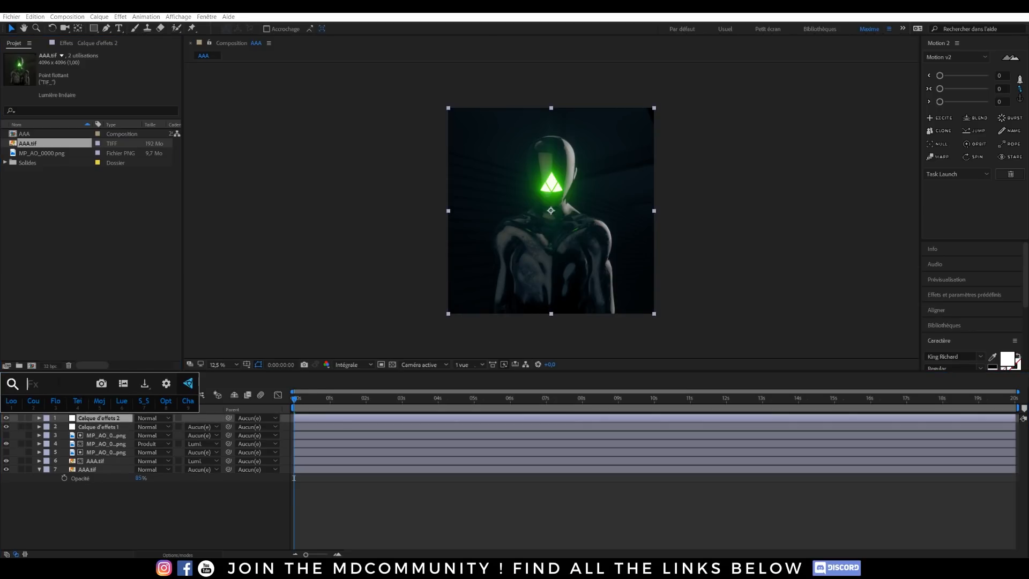
pyautogui.write('toon')
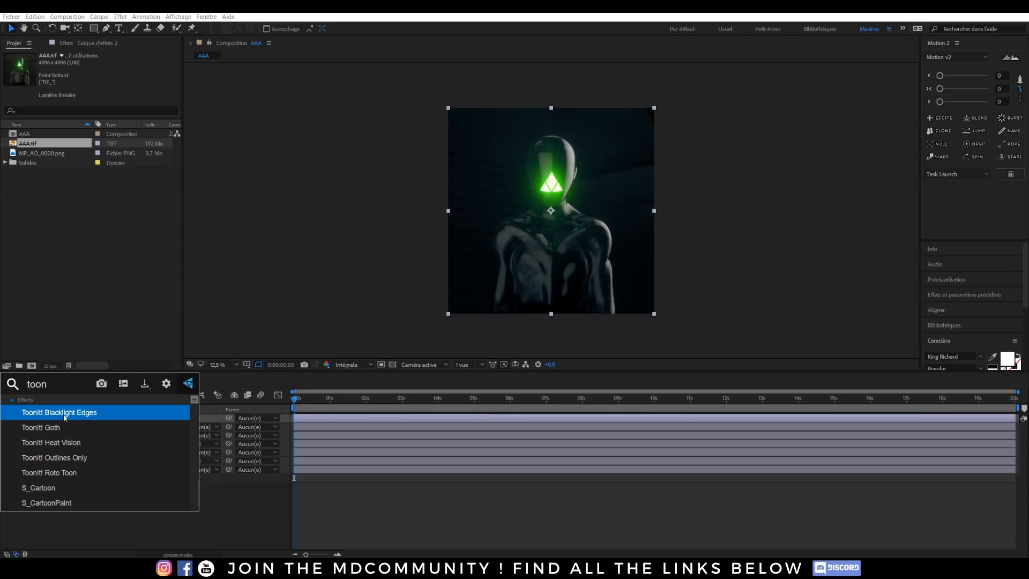
pyautogui.write('it')
pyautogui.scroll(-3, 63, 416)
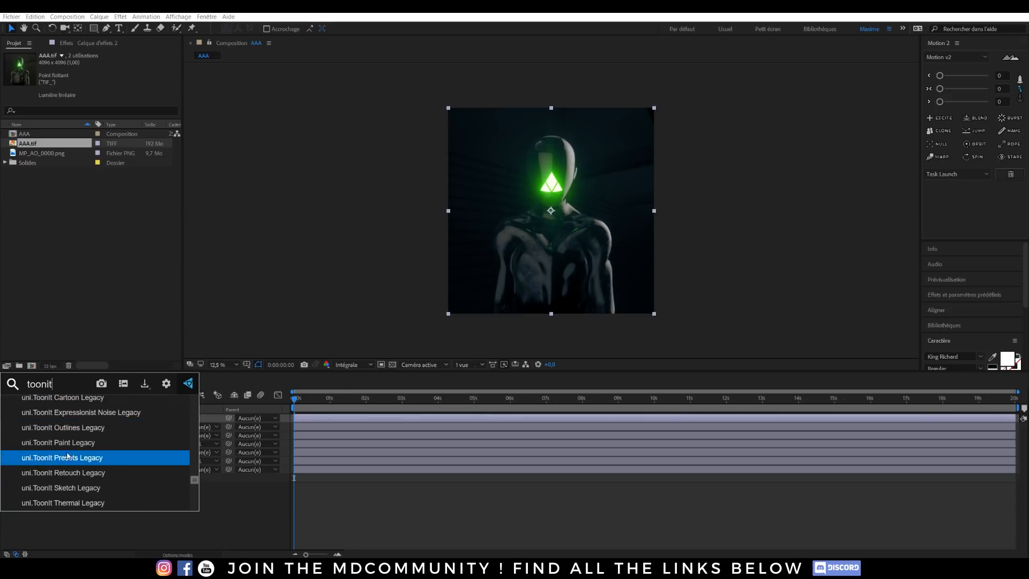
pyautogui.doubleClick(63, 381)
pyautogui.write('ca')
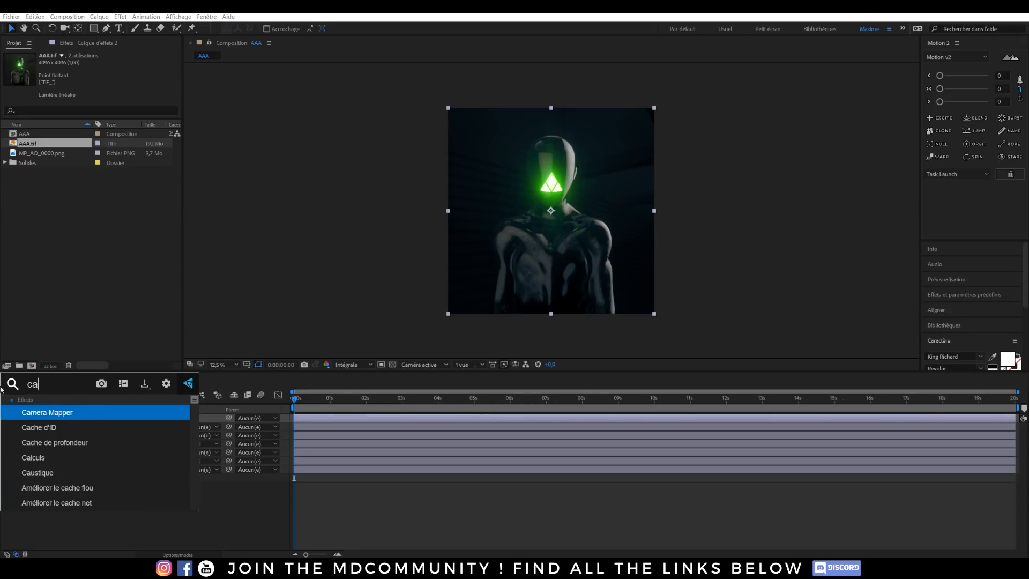
pyautogui.press('BackSpace')
pyautogui.write('rtoo')
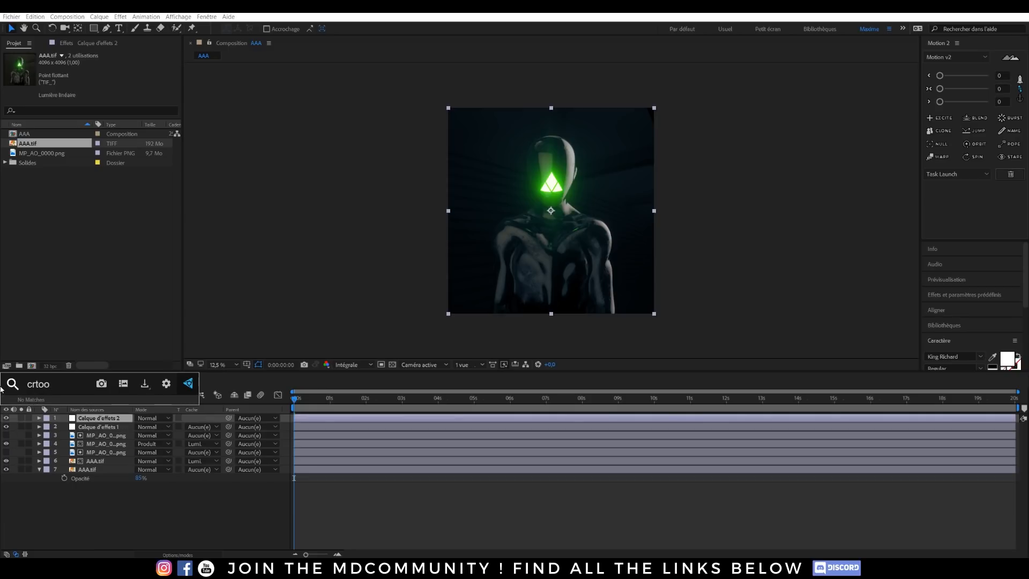
pyautogui.press('BackSpace')
pyautogui.press('BackSpace')
pyautogui.write('art')
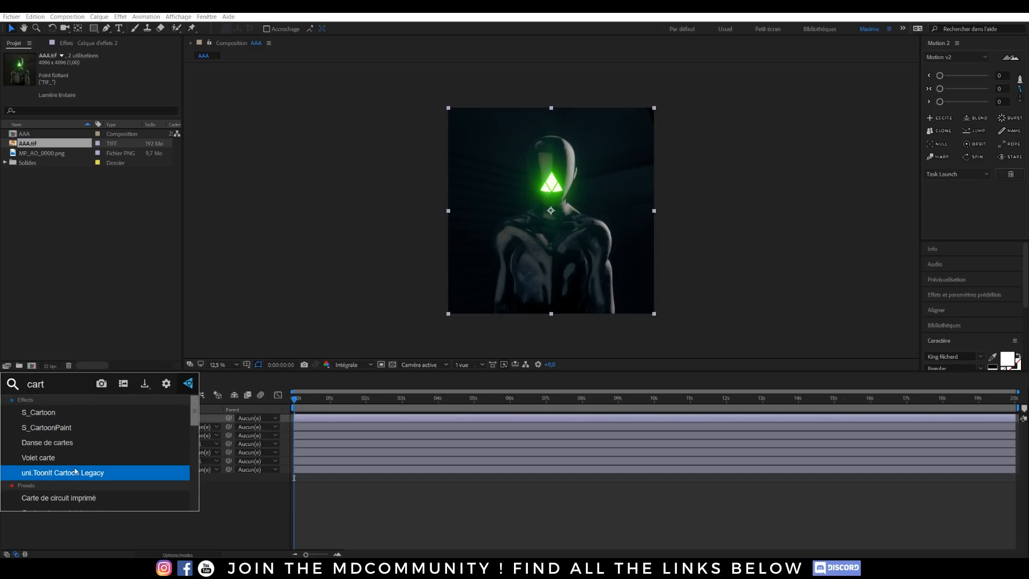
# Step: Apply the uni.ToonIt Studio effect to the upper adjustment layer
pyautogui.moveTo(47, 385); pyautogui.dragTo(38, 384)
pyautogui.press('BackSpace')
pyautogui.press('BackSpace')
pyautogui.press('BackSpace')
pyautogui.write('studi')
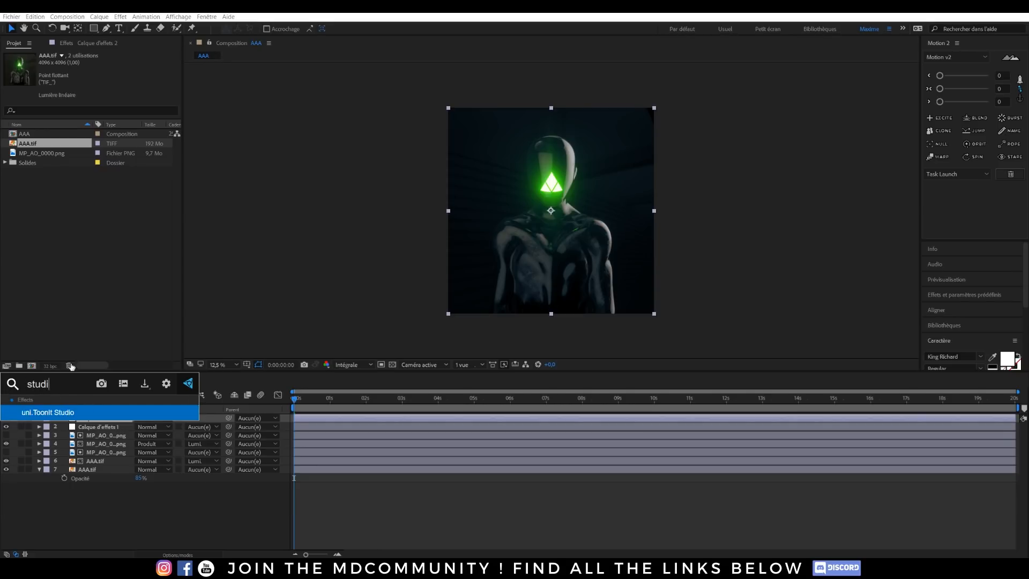
pyautogui.click(71, 412)
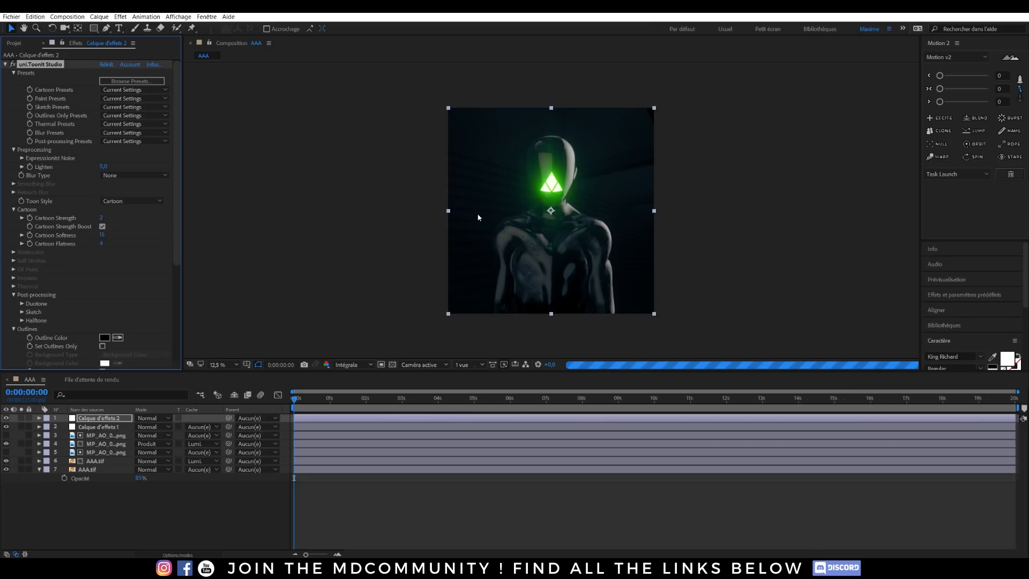
# Step: Compare the image with and without the toon effect, and set its Cartoon Strength to 3
pyautogui.press('.')
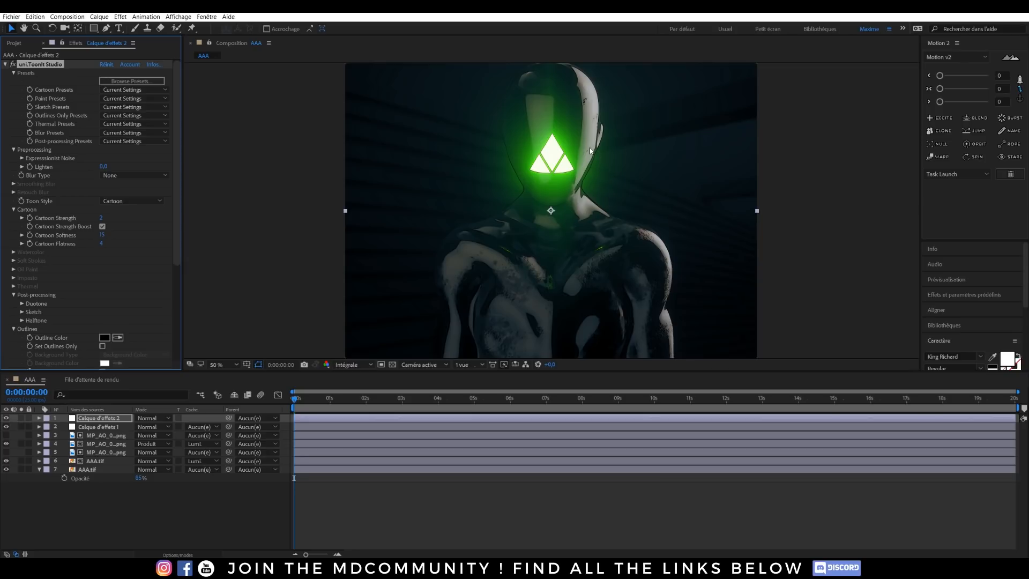
pyautogui.press('.')
pyautogui.click(13, 65)
pyautogui.click(13, 64)
pyautogui.press(',')
pyautogui.scroll(-2, 107, 172)
pyautogui.click(101, 196)
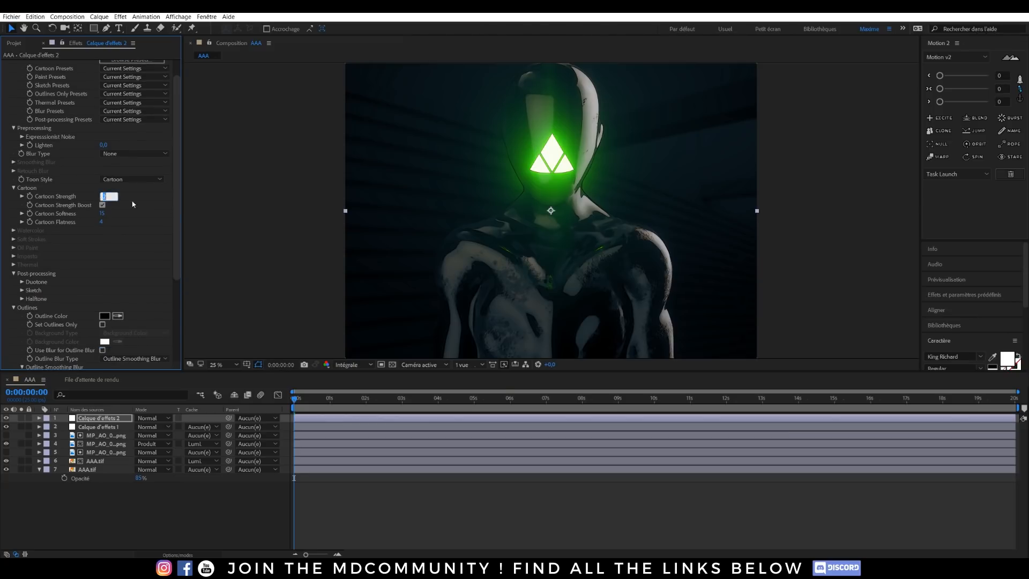
pyautogui.click(225, 206)
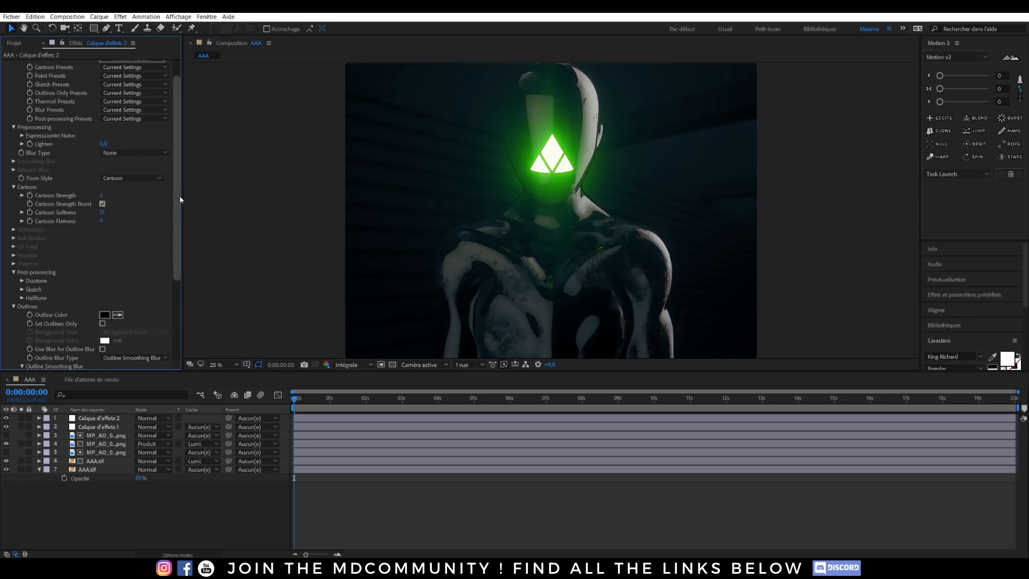
# Step: Enable the toon effect's Halftone post-processing and set the Halftone Dot Size to 6
pyautogui.scroll(-4, 169, 257)
pyautogui.click(22, 200)
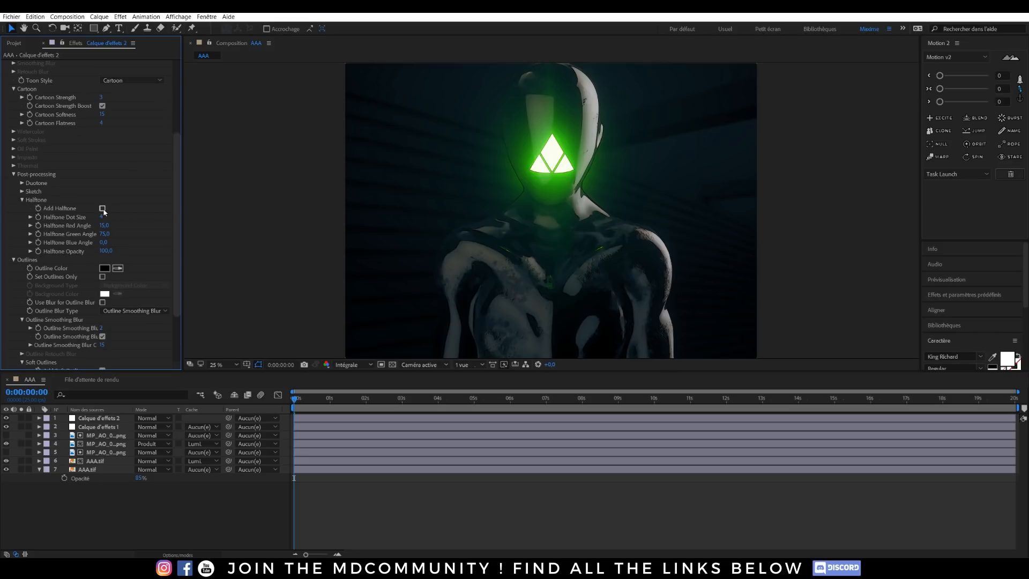
pyautogui.click(455, 226)
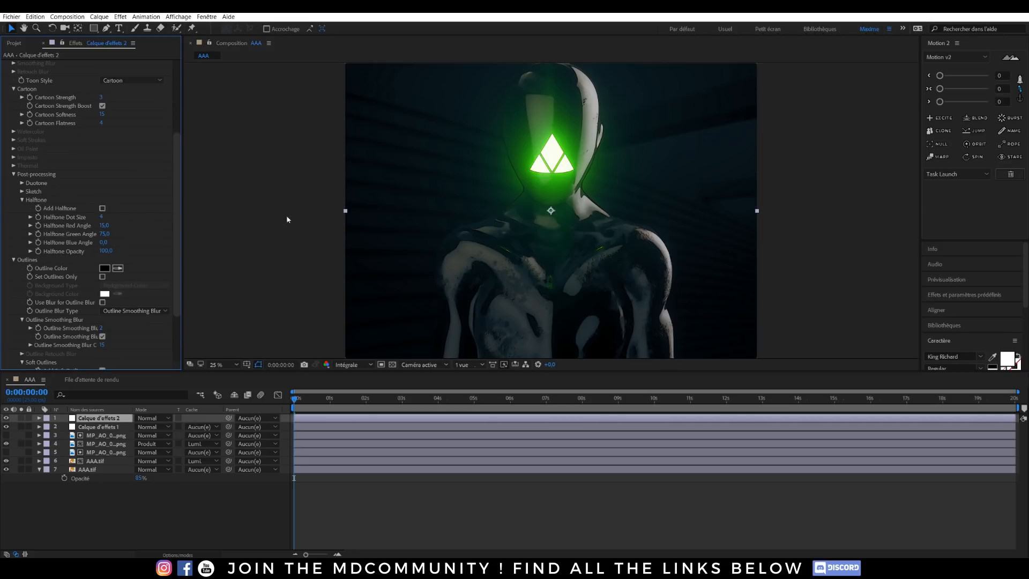
pyautogui.click(102, 208)
pyautogui.press('.')
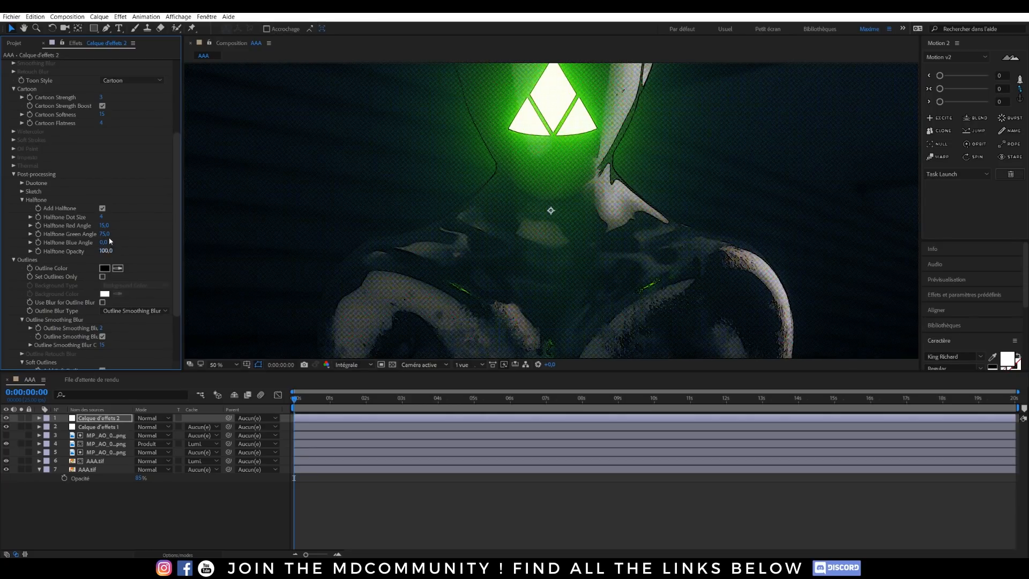
pyautogui.click(100, 216)
pyautogui.write('6')
pyautogui.press('Return')
# Step: Try Halftone Opacity values of 50 and 20 and check the whole composition
pyautogui.click(106, 250)
pyautogui.write('50')
pyautogui.press('Return')
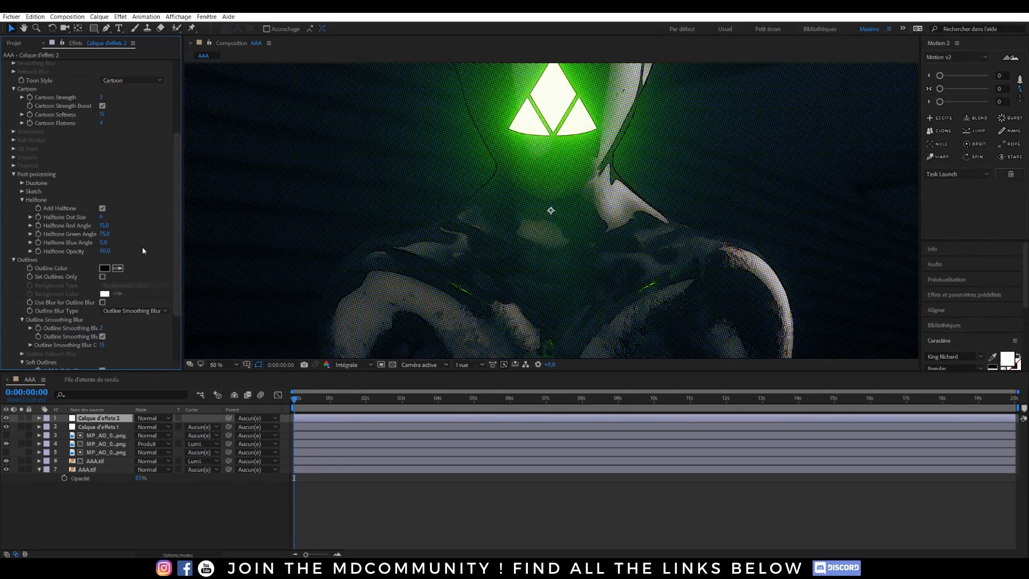
pyautogui.click(105, 251)
pyautogui.write('20')
pyautogui.press('Return')
pyautogui.scroll(-1, 494, 219)
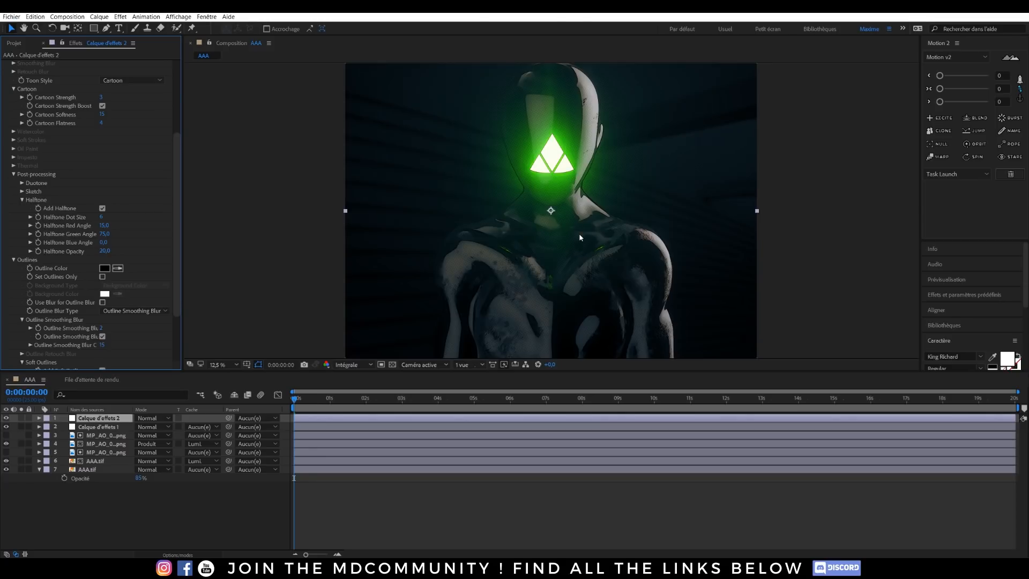
pyautogui.scroll(-1, 573, 241)
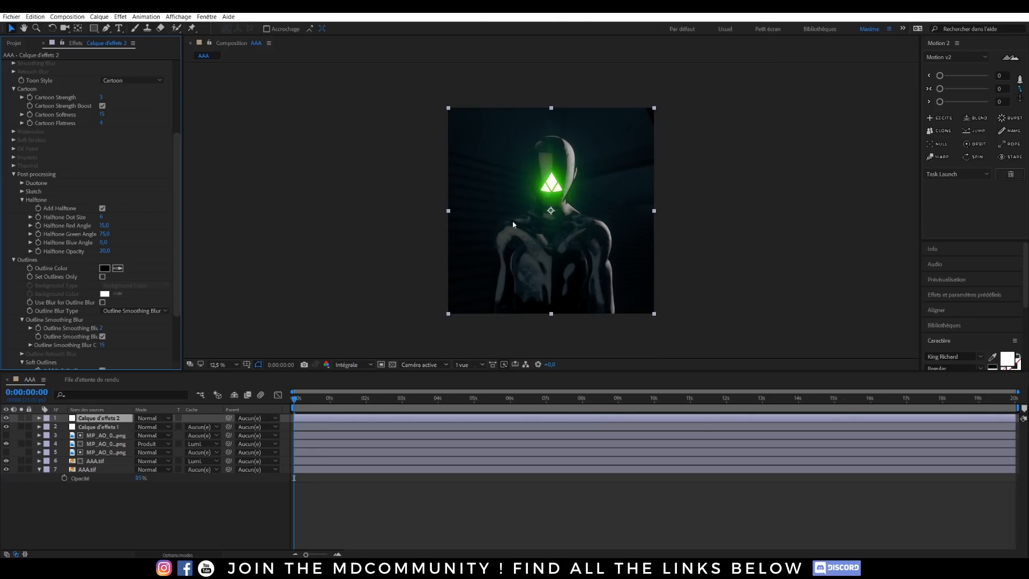
pyautogui.click(111, 503)
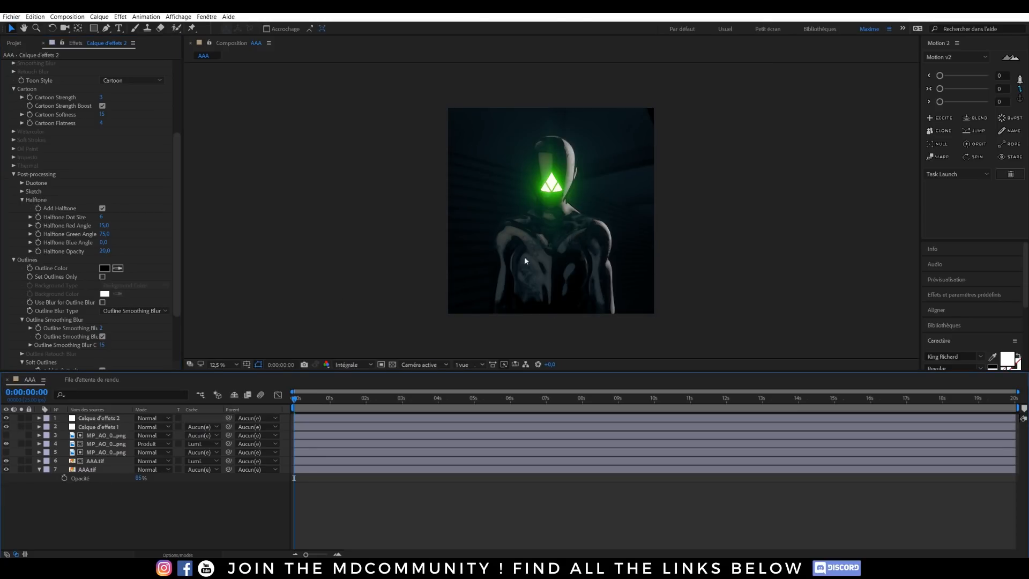
# Step: Set the toon effect's Halftone Opacity to 10
pyautogui.scroll(1, 546, 185)
pyautogui.click(105, 251)
pyautogui.write('10')
pyautogui.click(228, 247)
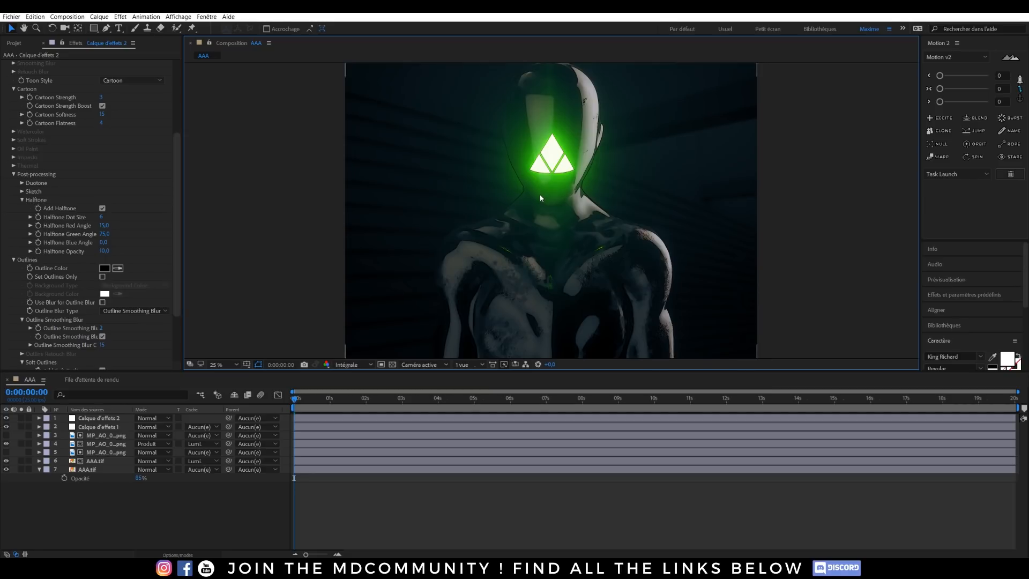
# Step: Add a CC Vignette effect to the top adjustment layer, Calque d'effets 2, below the collapsed toon effect
pyautogui.click(90, 420)
pyautogui.scroll(4, 9, 83)
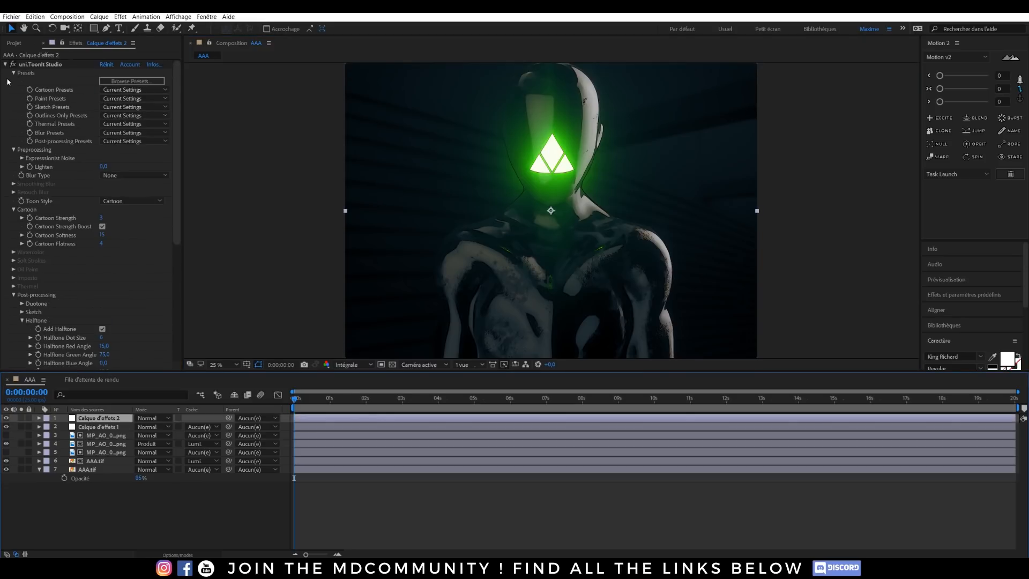
pyautogui.click(5, 65)
pyautogui.hotkey('ctrl', 'space')
pyautogui.write('cc')
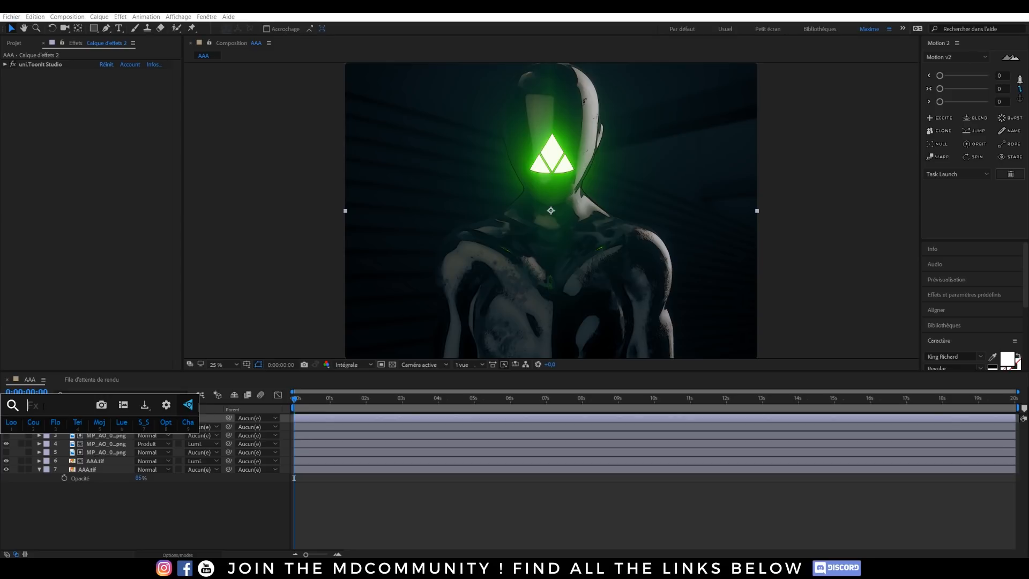
pyautogui.scroll(-3, 60, 499)
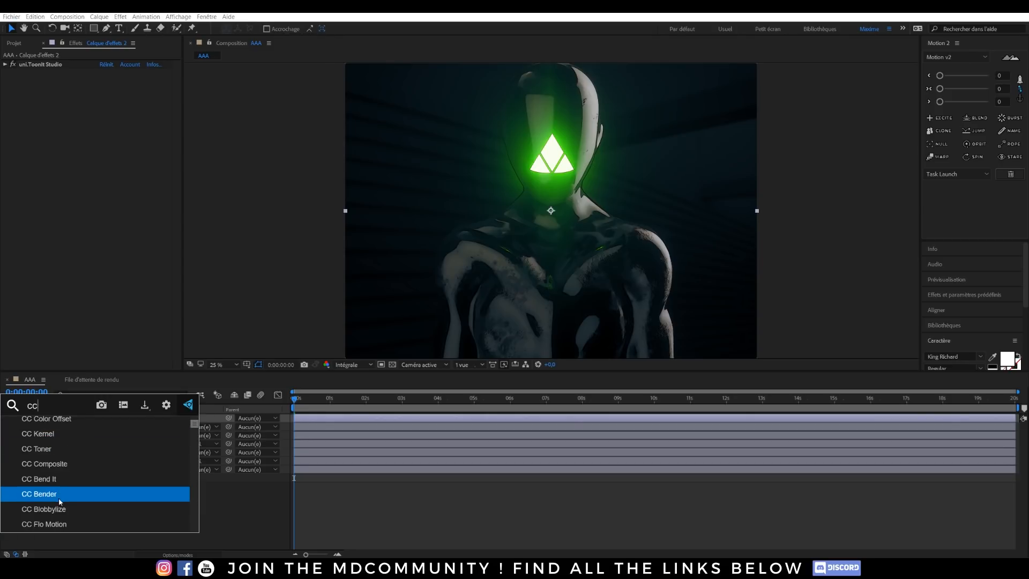
pyautogui.scroll(3, 62, 499)
pyautogui.write('v')
pyautogui.click(47, 438)
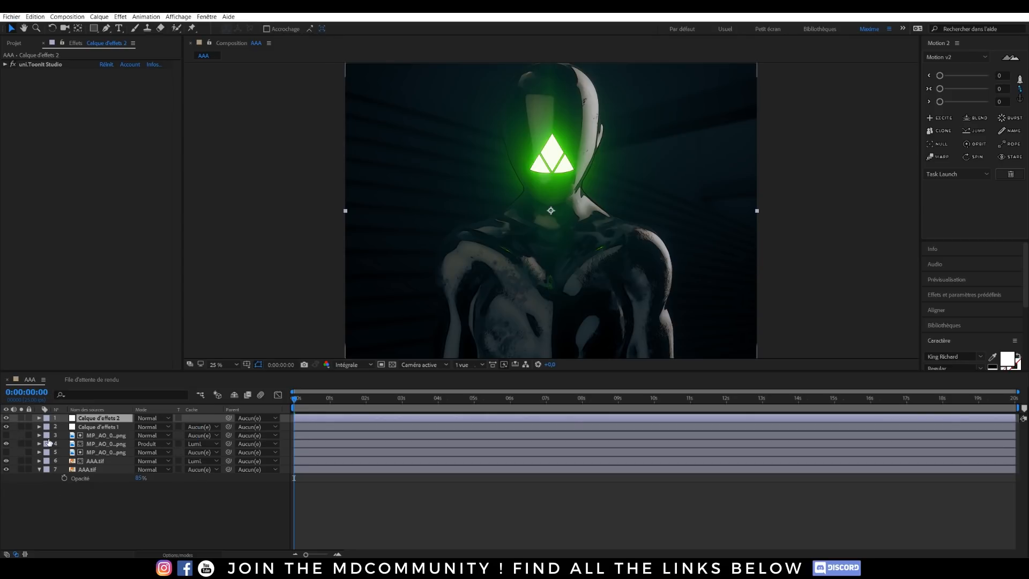
# Step: Set the vignette's Amount to 129 and centre it on the glowing face logo at 2064, 1512
pyautogui.scroll(-1, 315, 223)
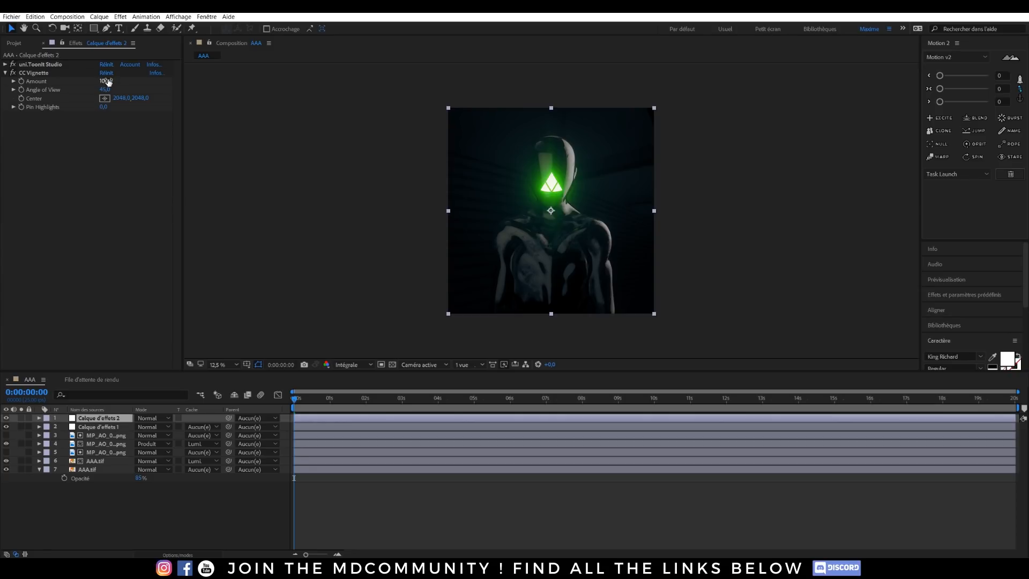
pyautogui.moveTo(107, 81); pyautogui.dragTo(129, 83)
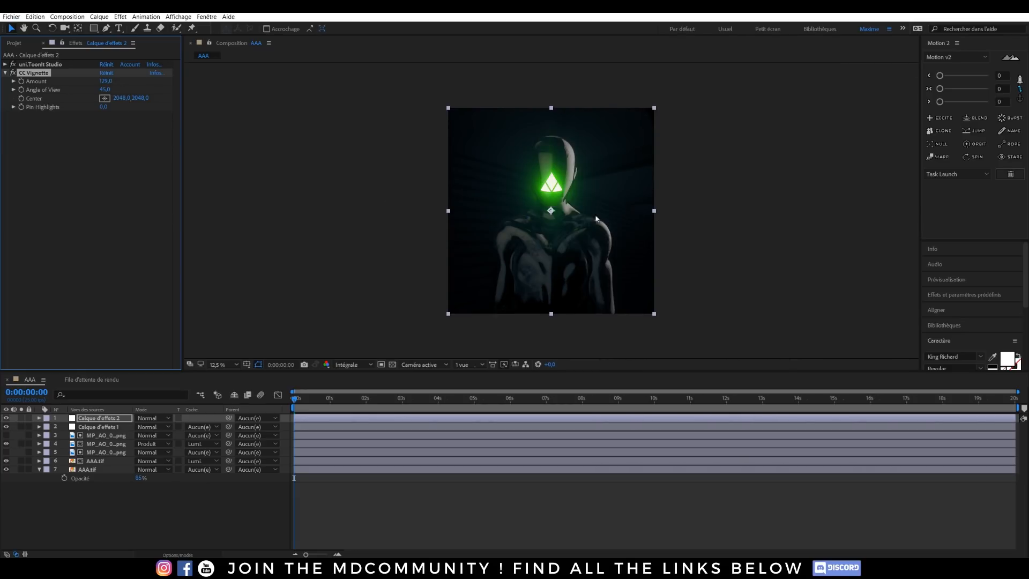
pyautogui.click(104, 98)
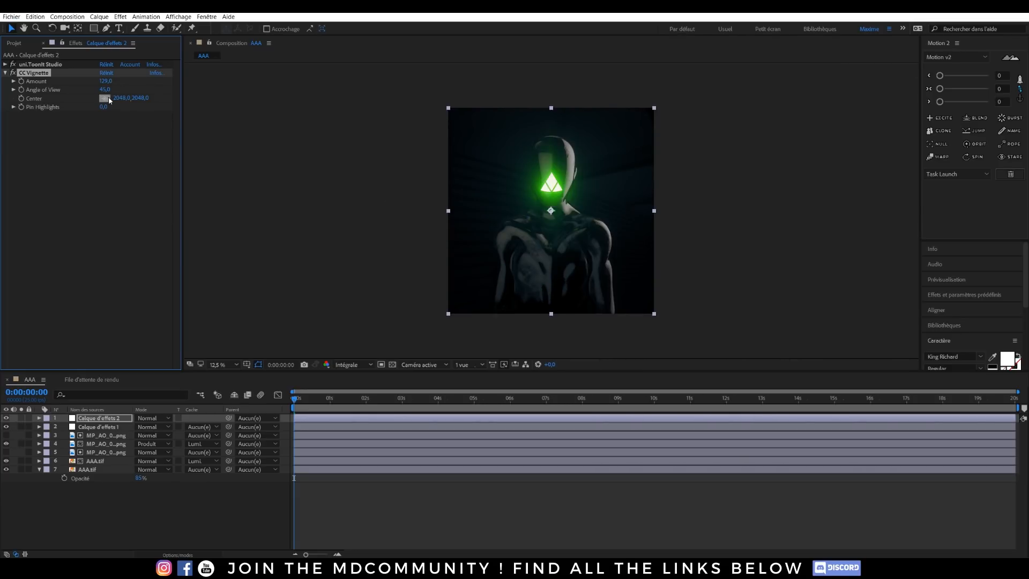
pyautogui.click(555, 183)
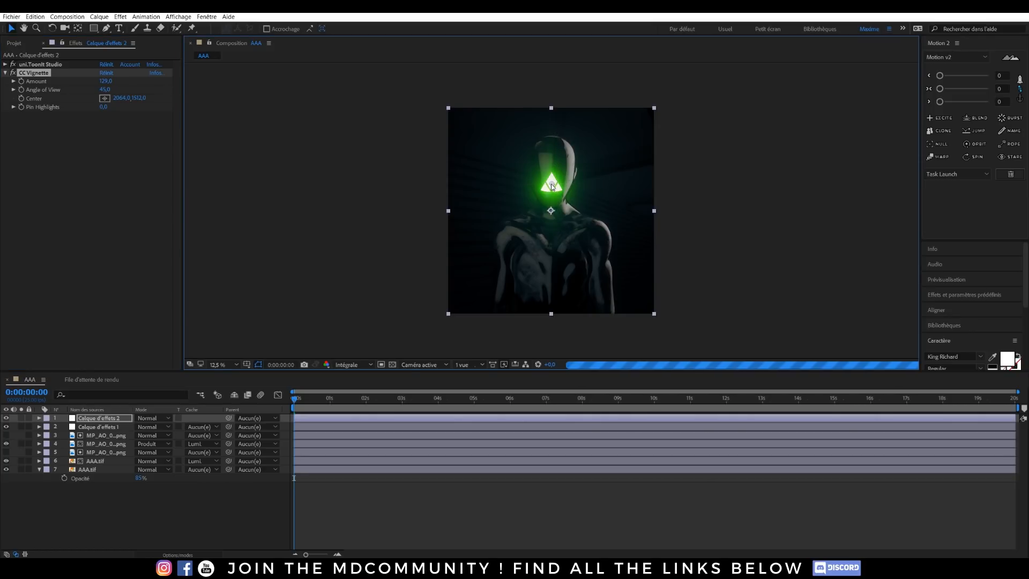
pyautogui.click(697, 227)
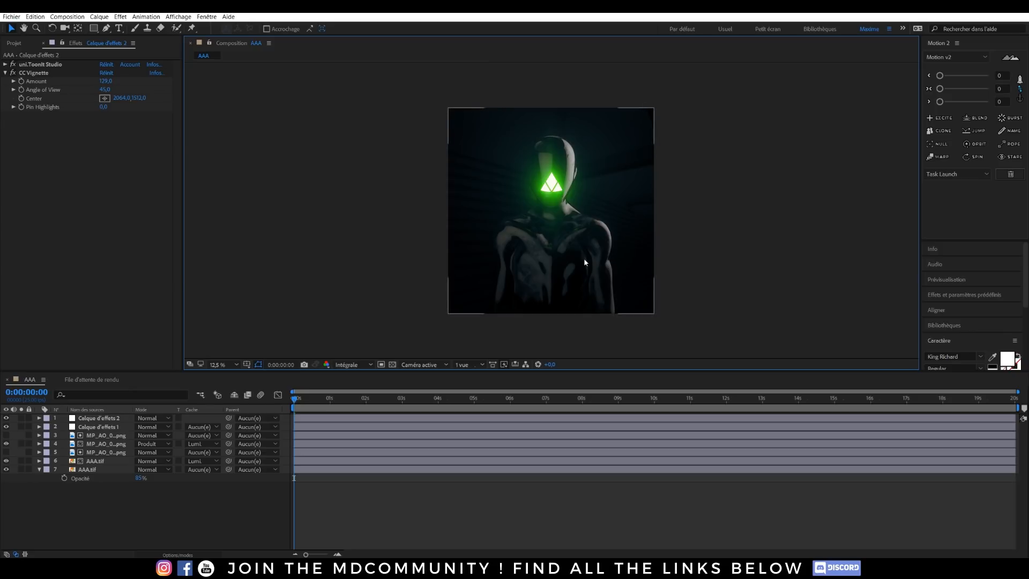
pyautogui.scroll(1, 536, 218)
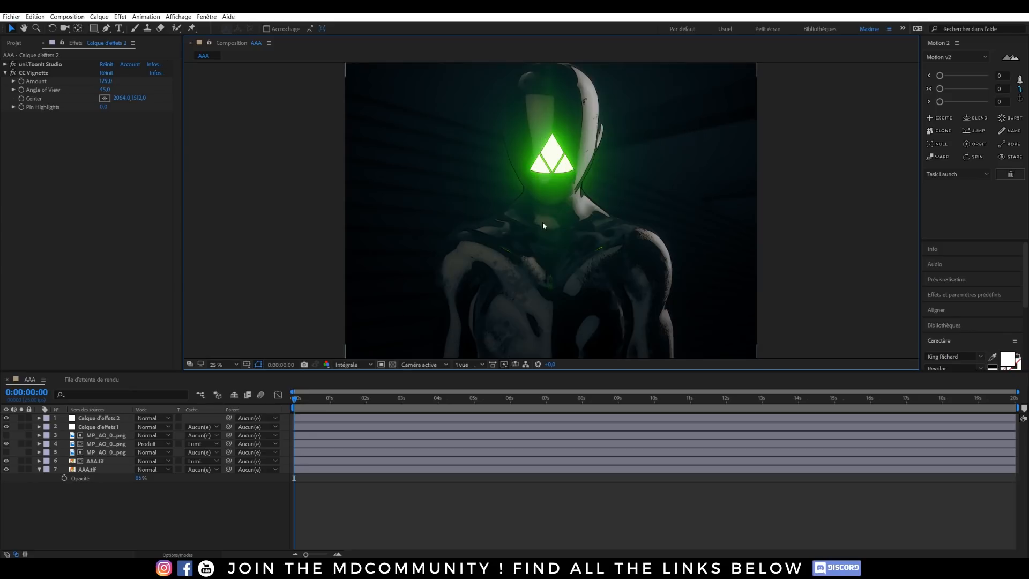
pyautogui.scroll(-1, 570, 218)
# Step: Queue the current frame of the AAA composition for export as a single image file
pyautogui.click(67, 17)
pyautogui.moveTo(194, 123)
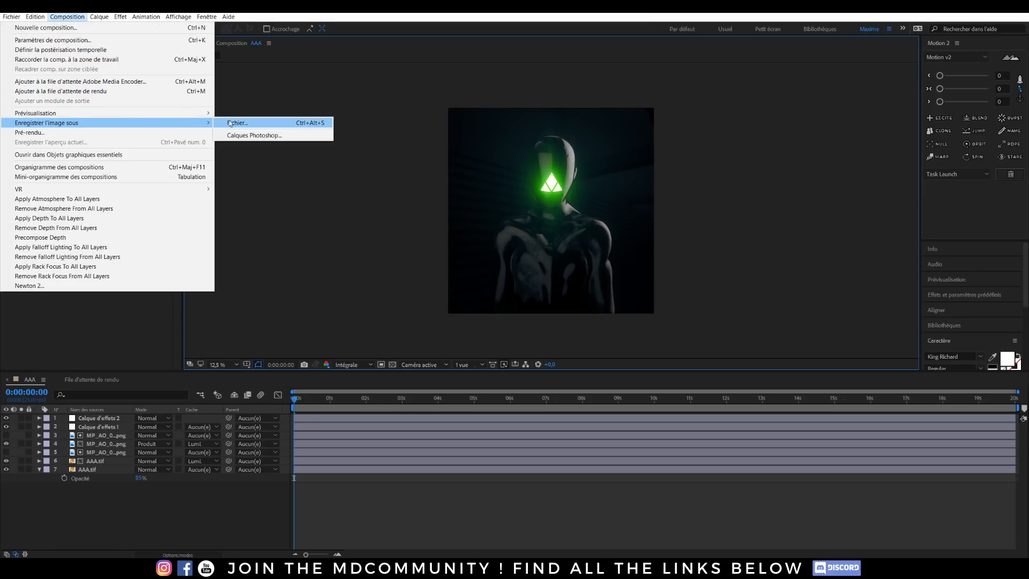
pyautogui.click(235, 122)
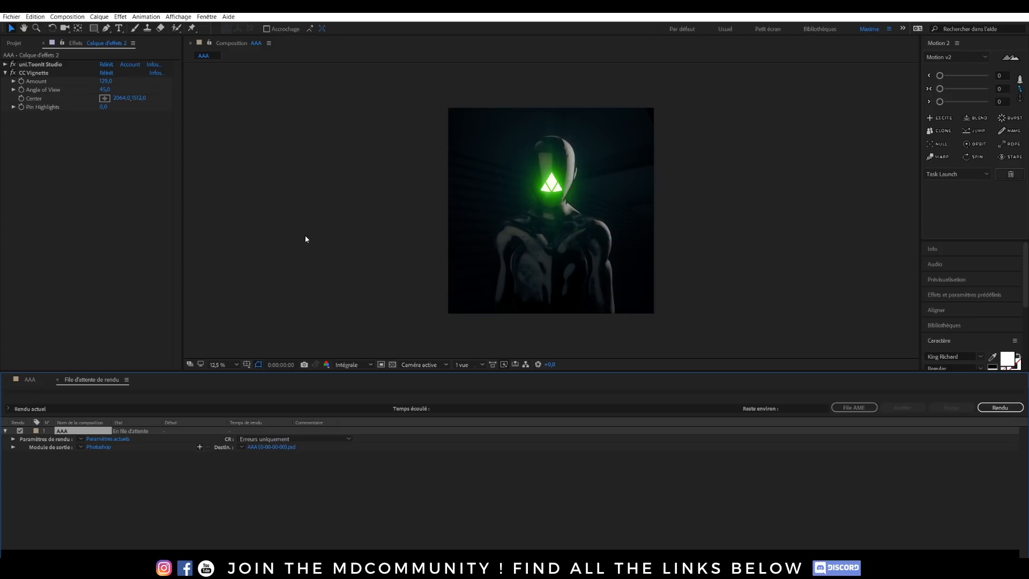
# Step: Configure the queued frame's output module with the Séquence PNG format and RVB channels
pyautogui.click(109, 447)
pyautogui.click(493, 161)
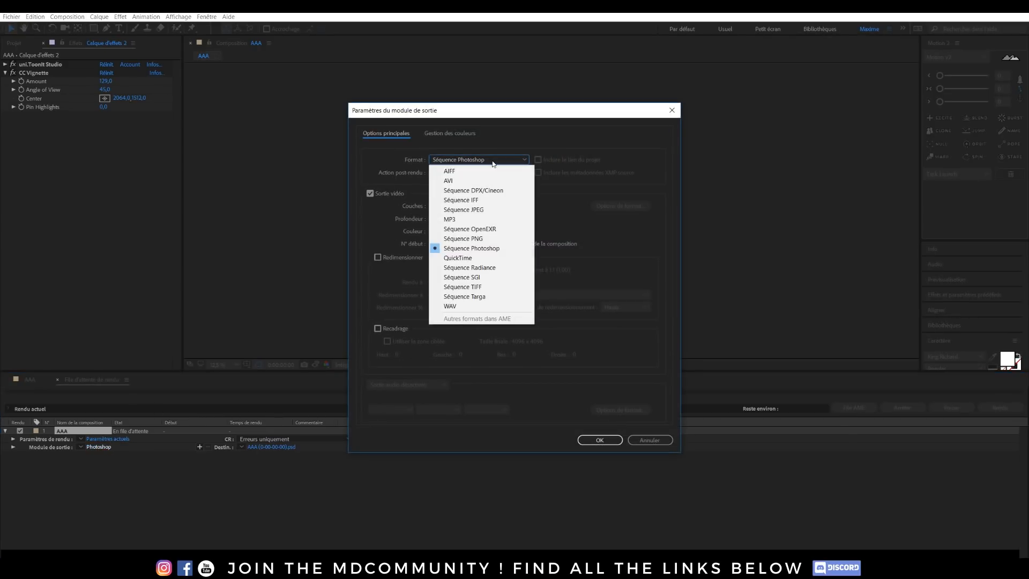
pyautogui.click(472, 240)
pyautogui.click(464, 206)
pyautogui.click(482, 248)
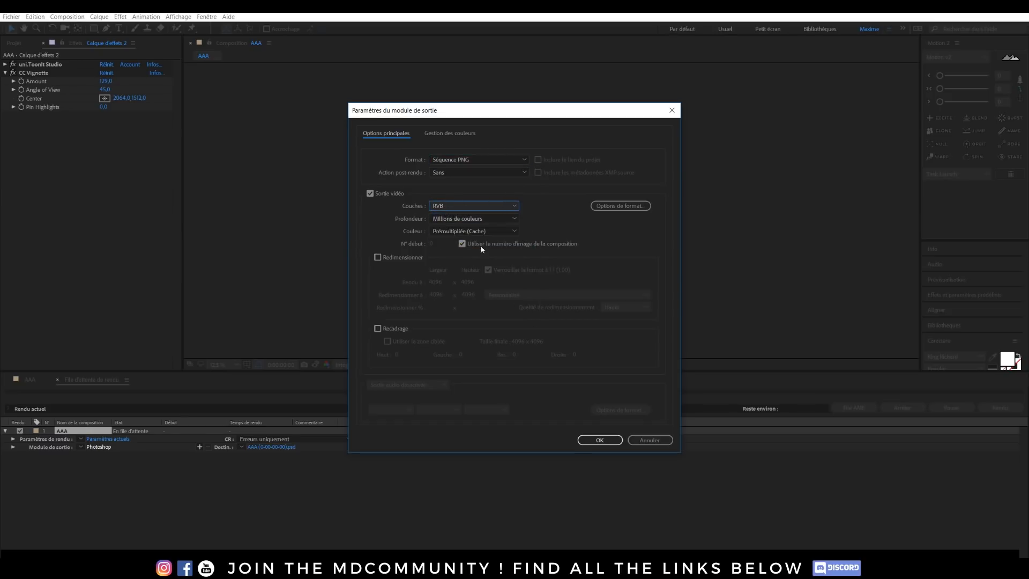
pyautogui.click(599, 441)
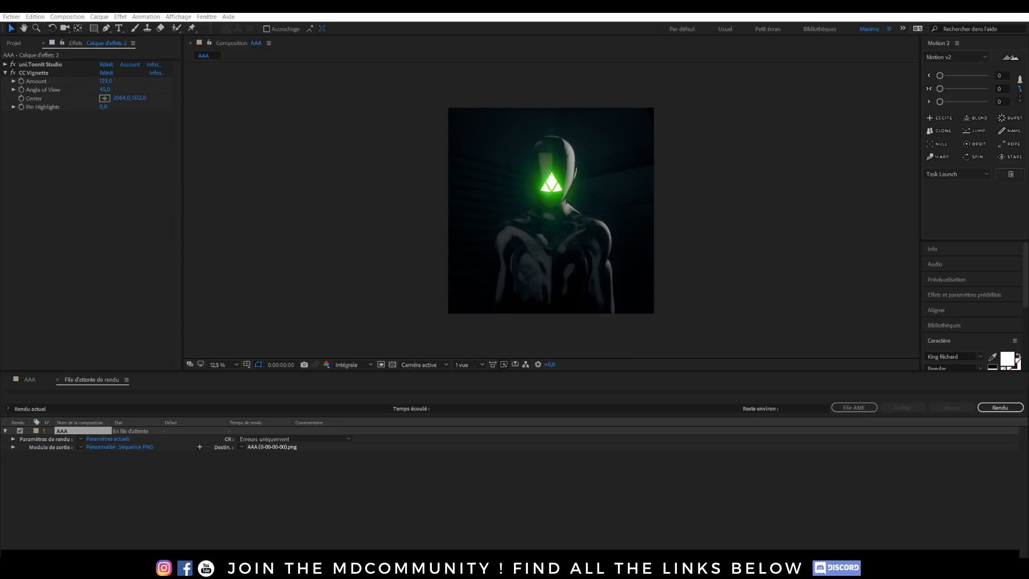
# Step: Save the output destination as AAA.png and render the queued frame
pyautogui.press('Return')
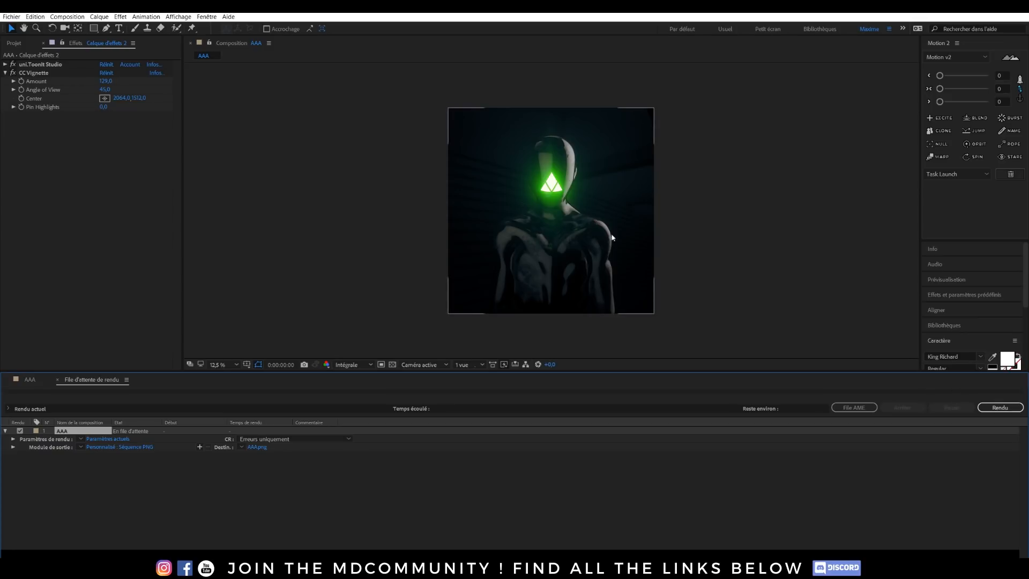
pyautogui.click(986, 408)
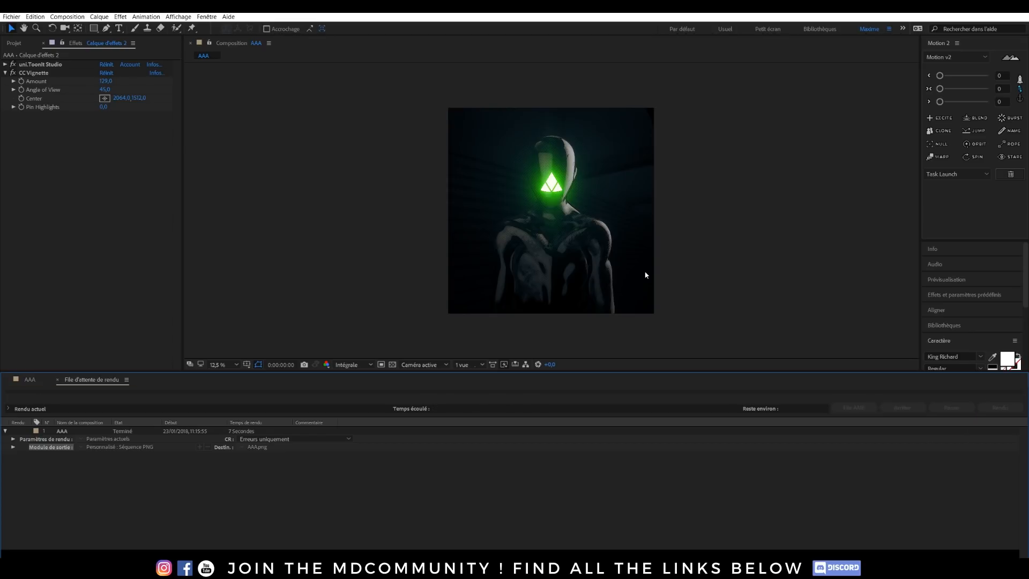
# Step: Inspect the graded head and glowing logo at 50% magnification in an enlarged composition viewer
pyautogui.press('.')
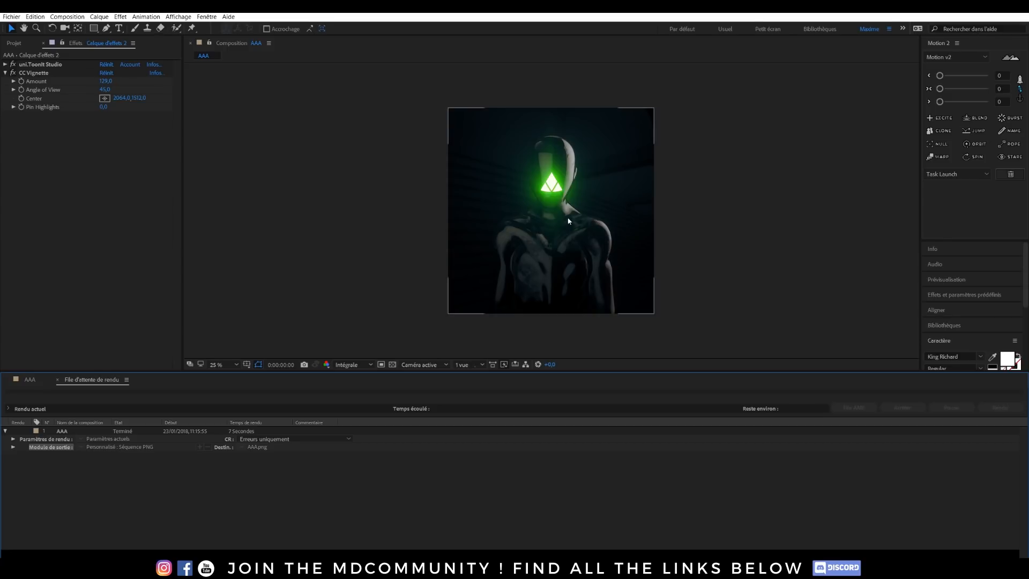
pyautogui.click(745, 218)
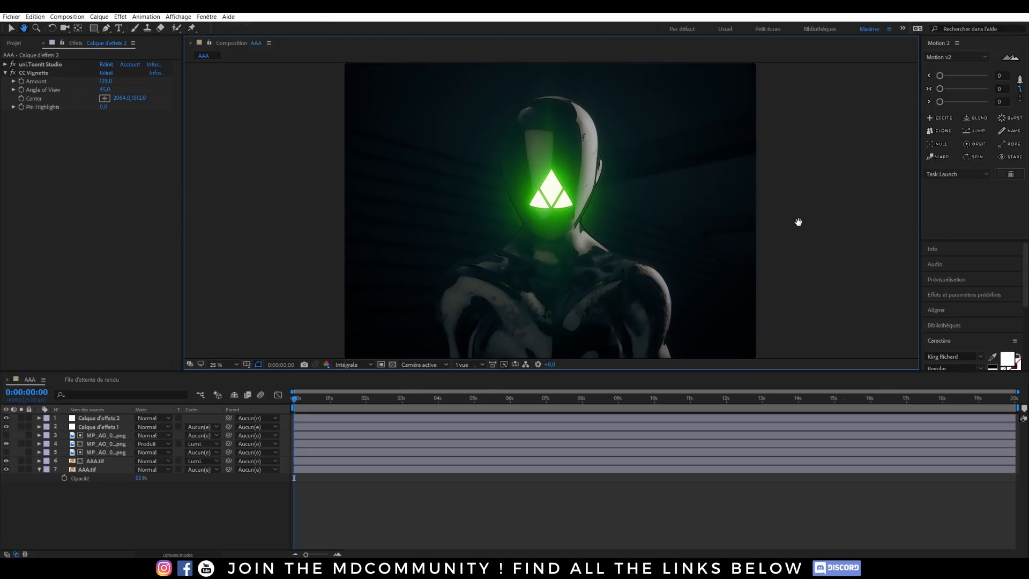
pyautogui.press('.')
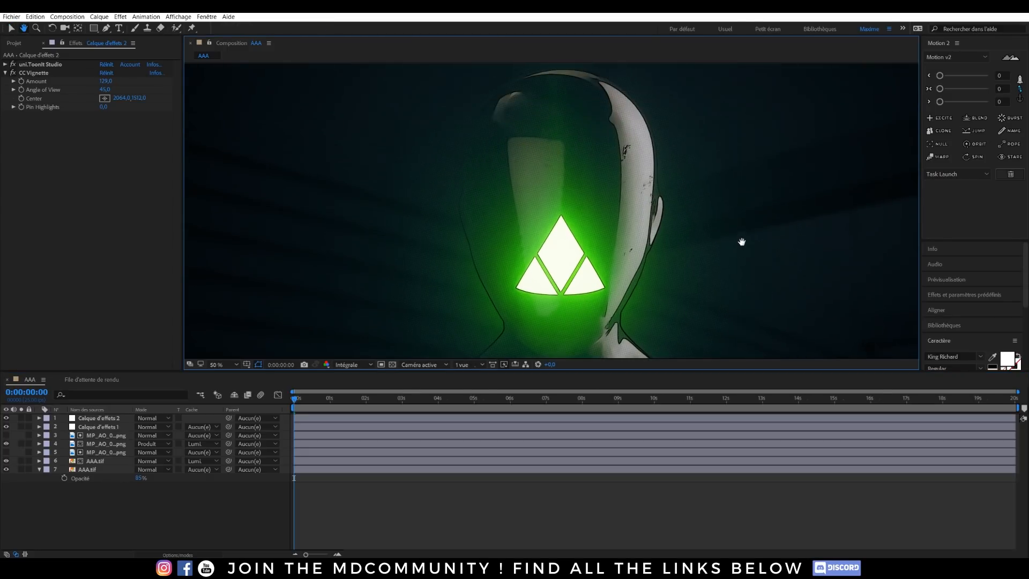
pyautogui.moveTo(584, 371); pyautogui.dragTo(583, 543)
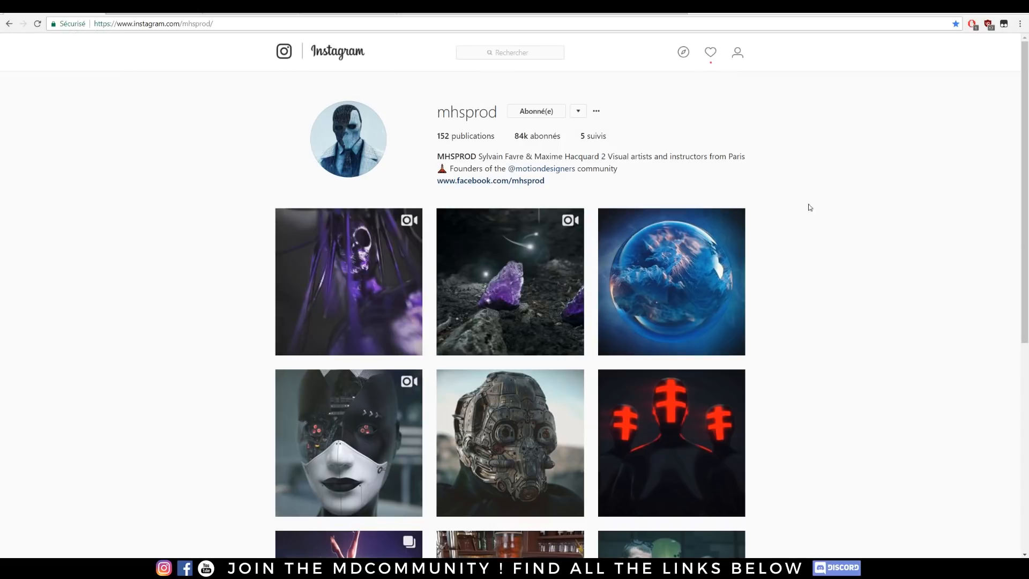
# Step: Browse the mhsprod Instagram profile, view the old Irish pub render post and close it
pyautogui.scroll(-4, 822, 159)
pyautogui.scroll(-3, 826, 182)
pyautogui.scroll(-2, 832, 210)
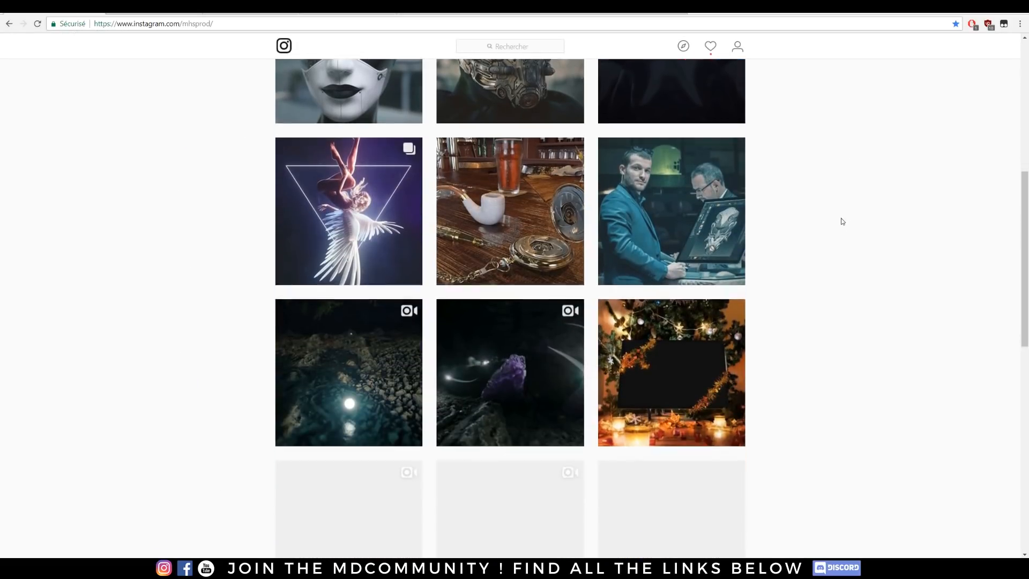
pyautogui.click(548, 187)
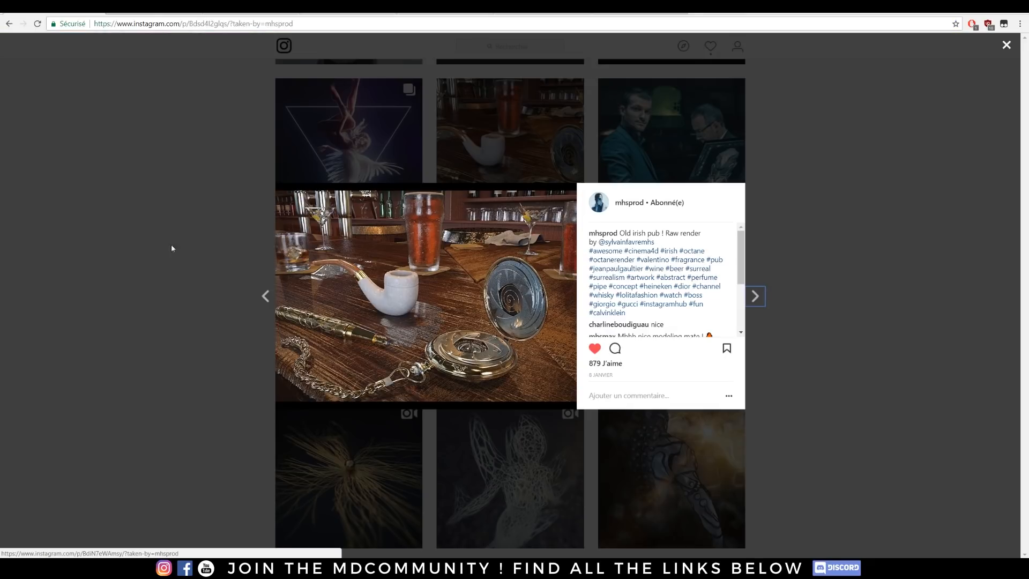
pyautogui.click(135, 235)
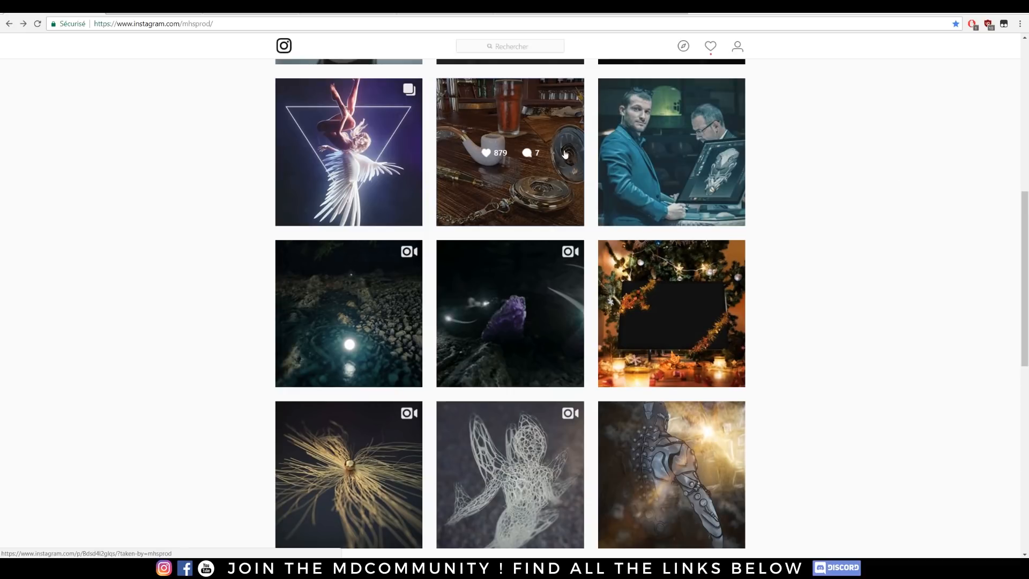
# Step: Look through the older posts in the mhsprod gallery and return to the start of the profile
pyautogui.scroll(-3, 786, 169)
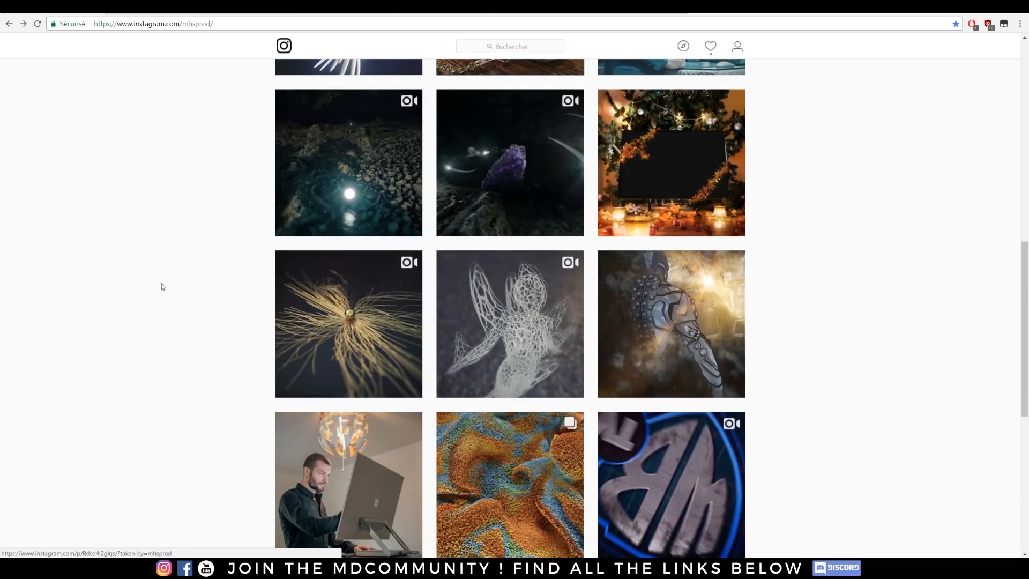
pyautogui.scroll(-3, 163, 287)
pyautogui.scroll(-5, 841, 170)
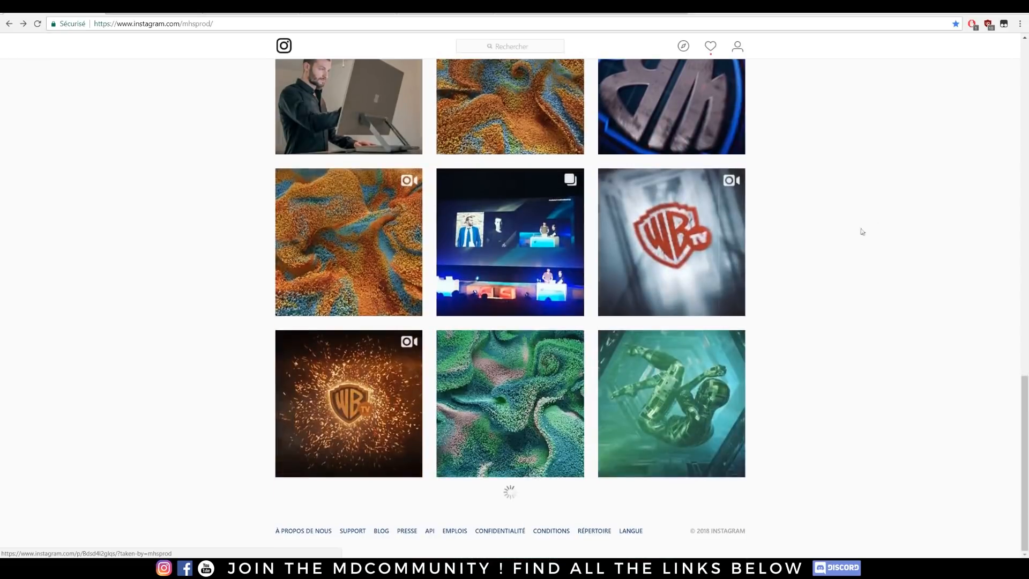
pyautogui.scroll(-6, 177, 279)
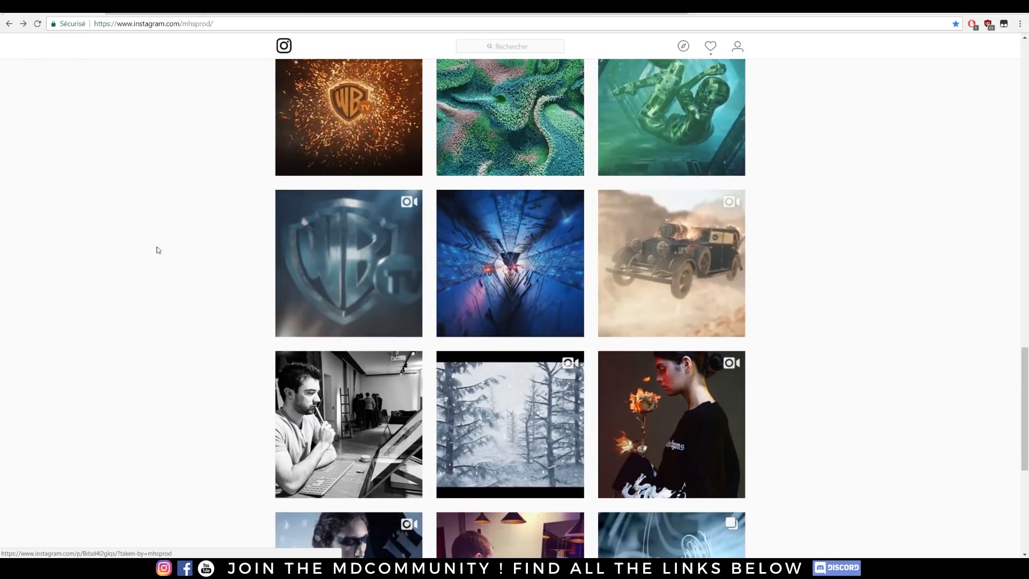
pyautogui.scroll(15, 204, 236)
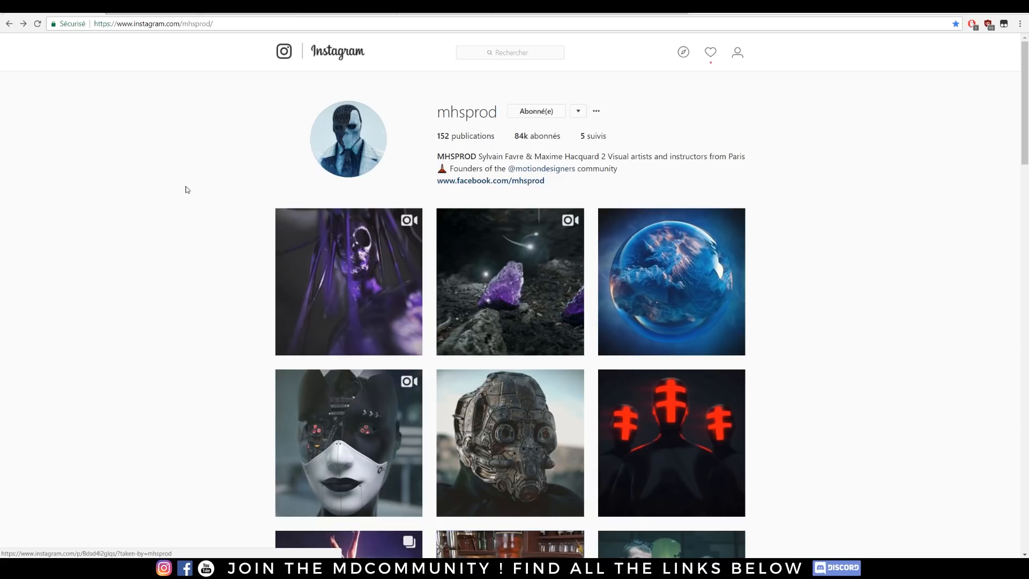
pyautogui.scroll(-3, 890, 258)
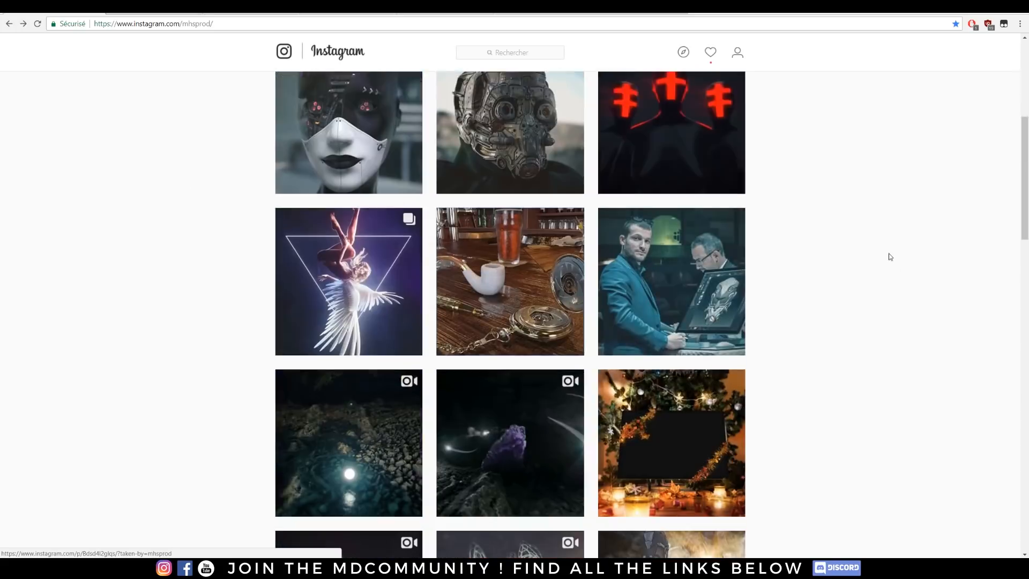
pyautogui.scroll(-7, 129, 207)
pyautogui.scroll(-15, 120, 211)
pyautogui.scroll(13, 115, 215)
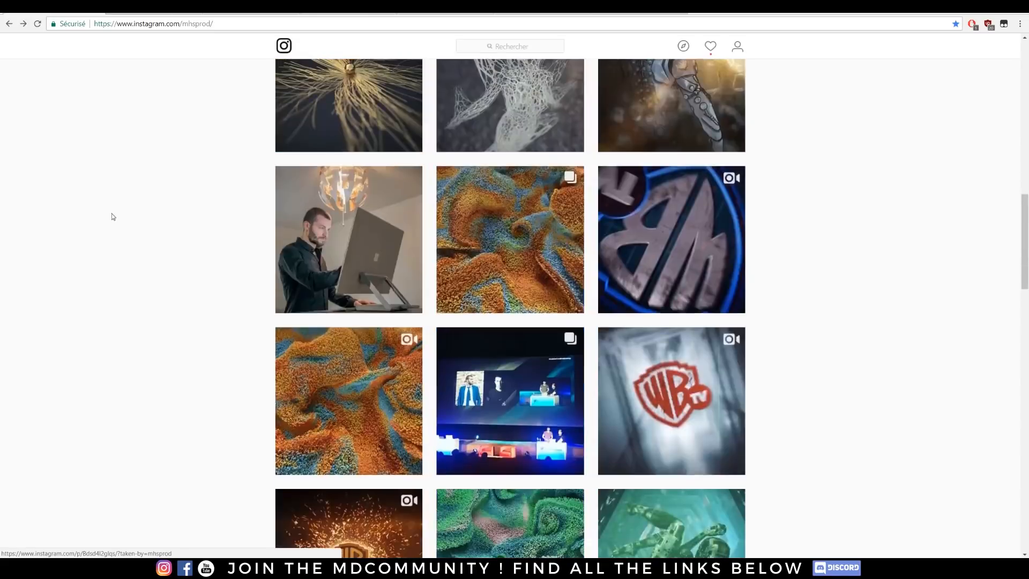
pyautogui.scroll(10, 110, 209)
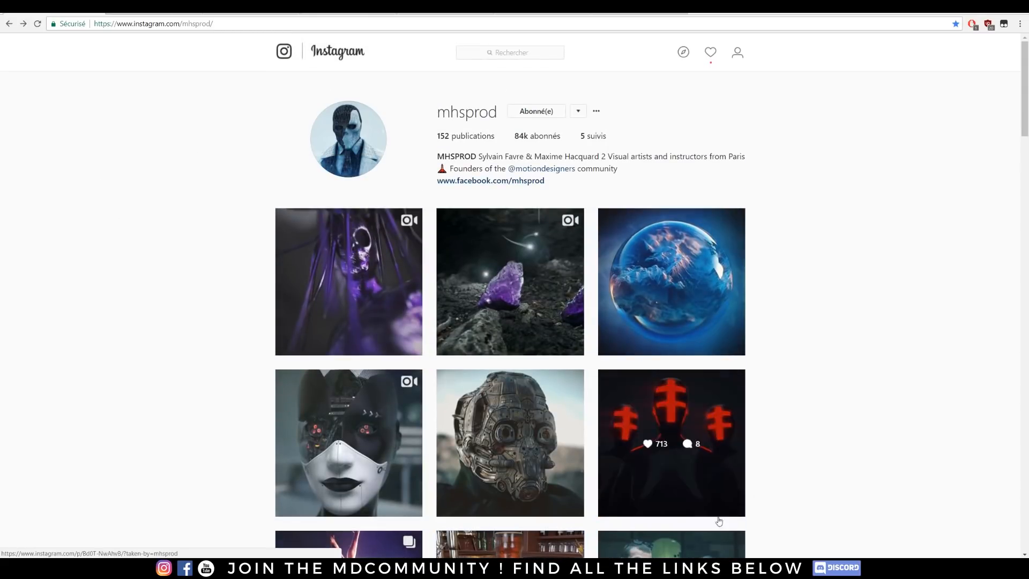